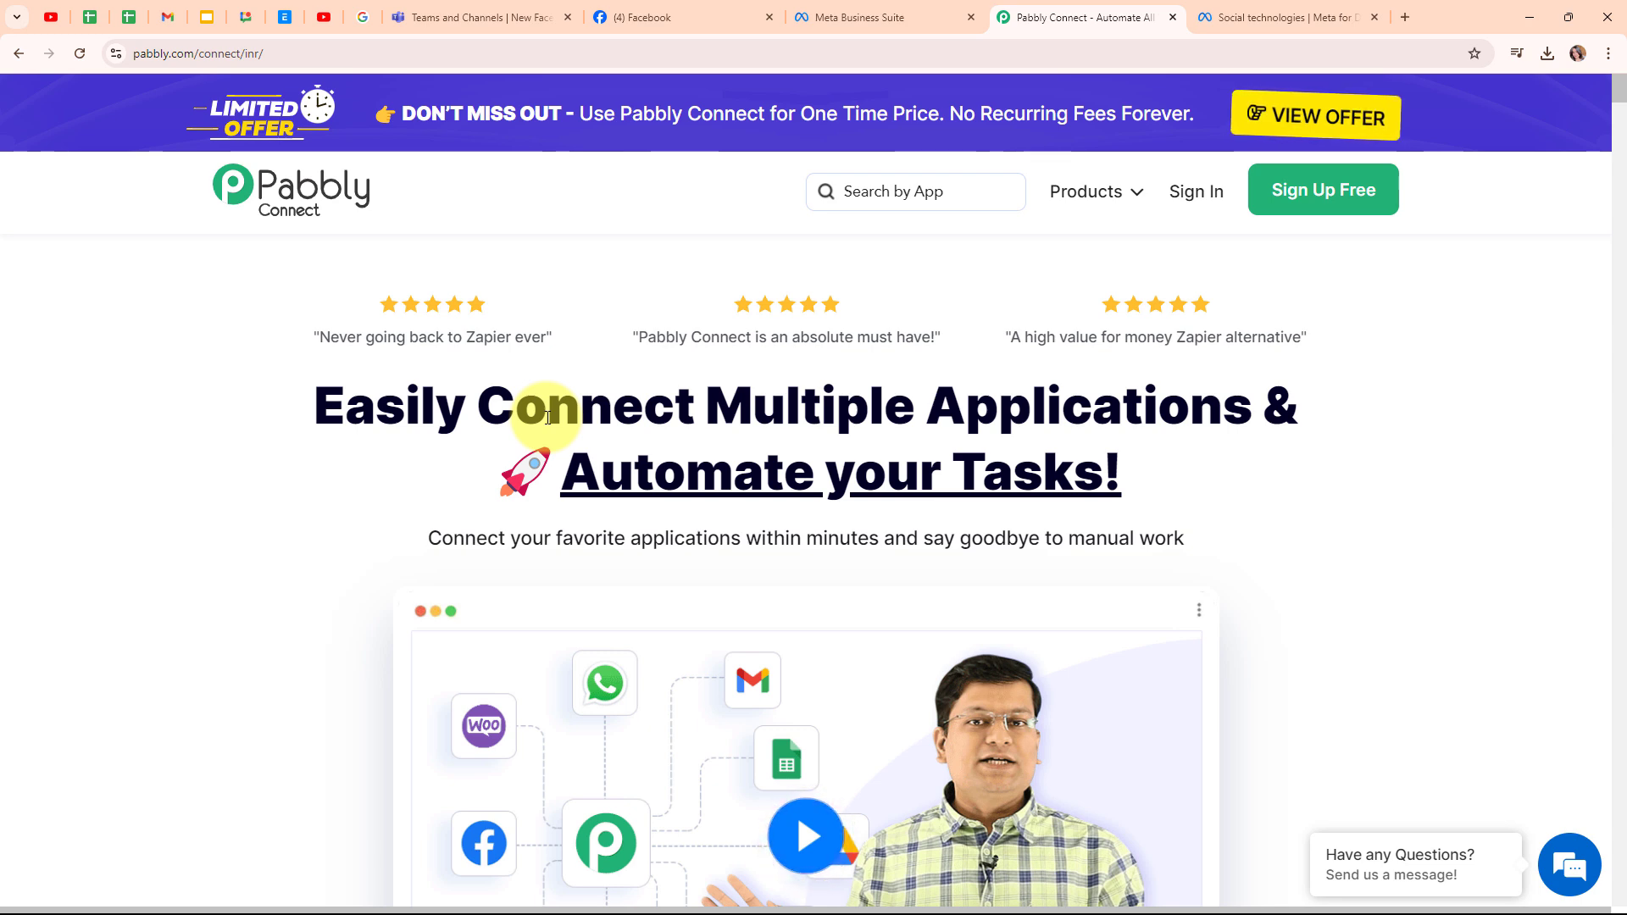
- Switch from the Pabbly Connect homepage to the '(4) Facebook' page tab
click(675, 15)
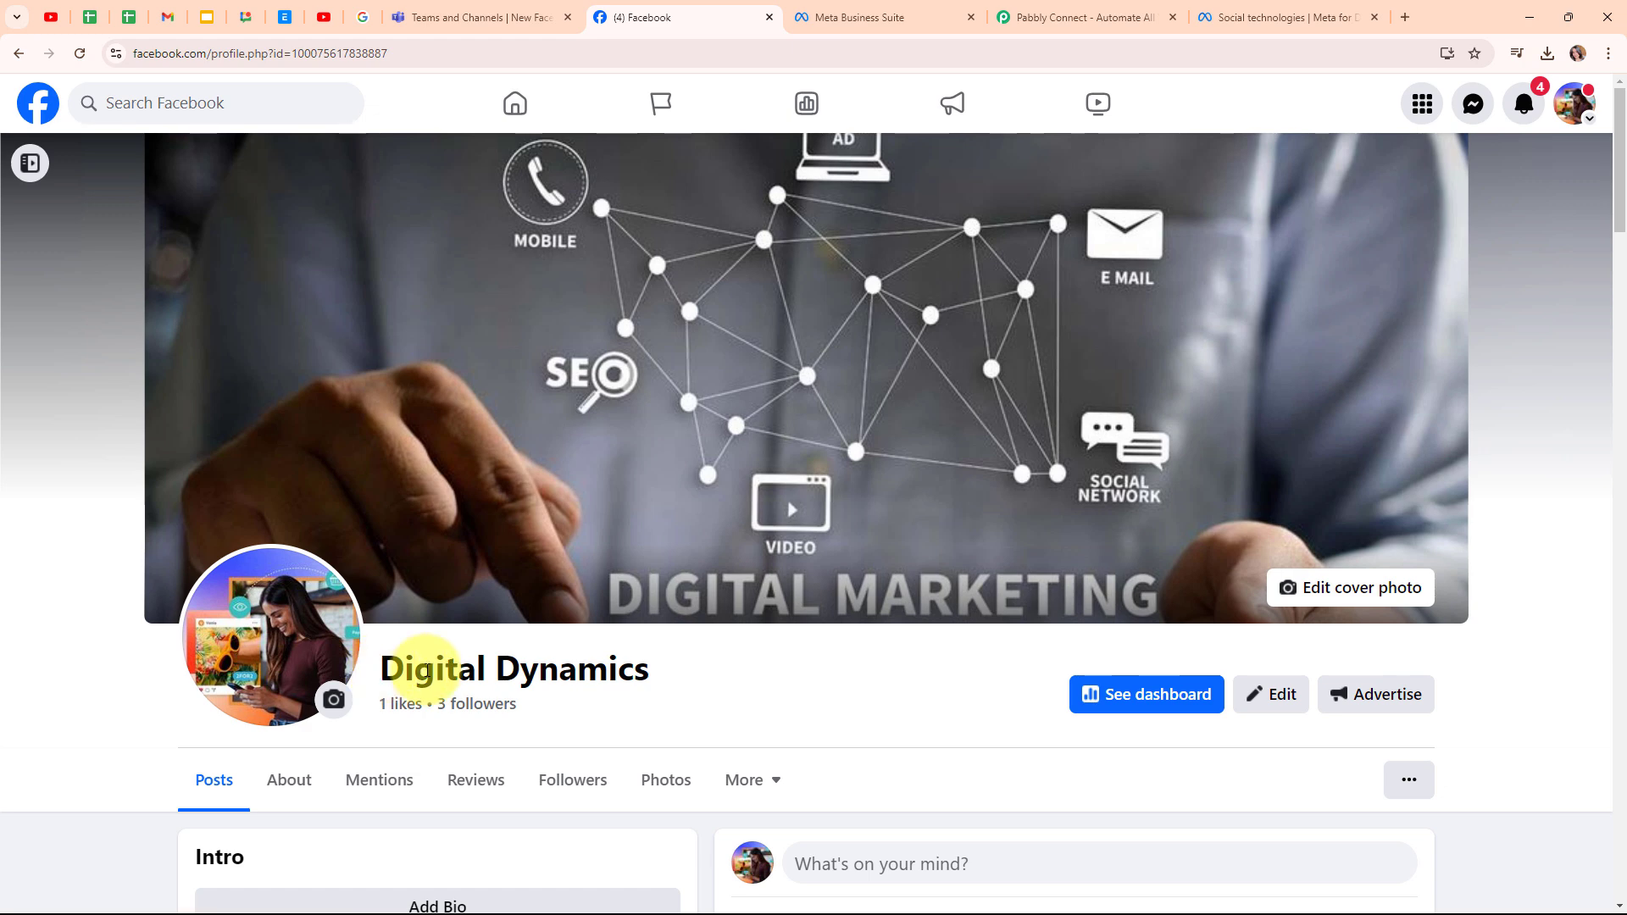
- Highlight the Digital Dynamics page name, then view the New Facebook Leads Teams channel
triple_click(424, 667)
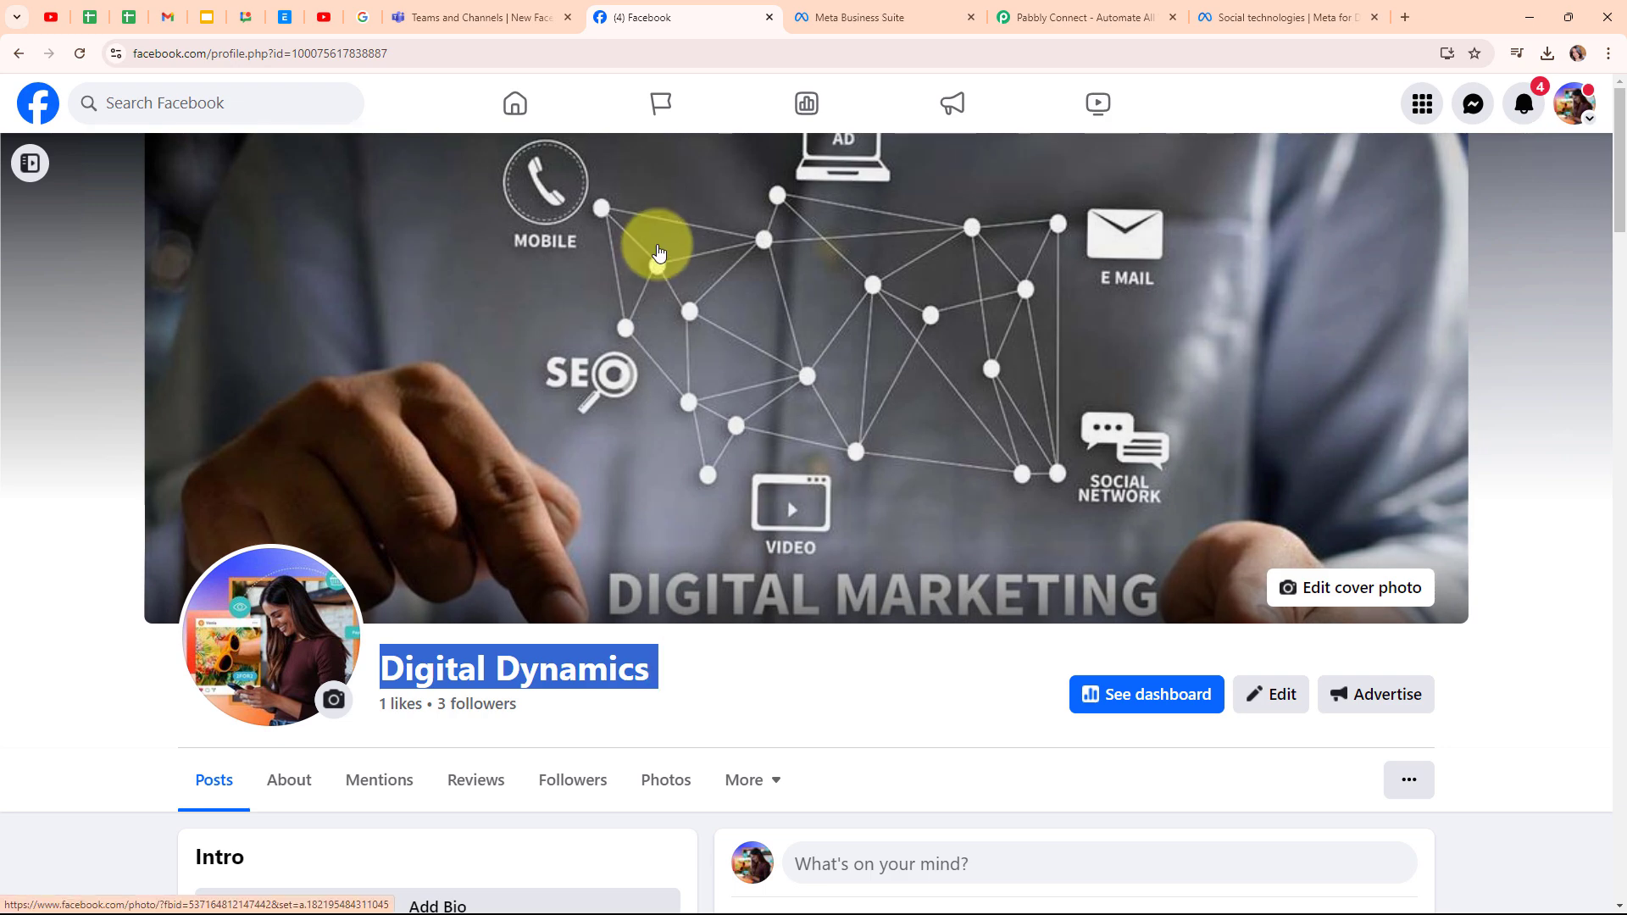
click(556, 12)
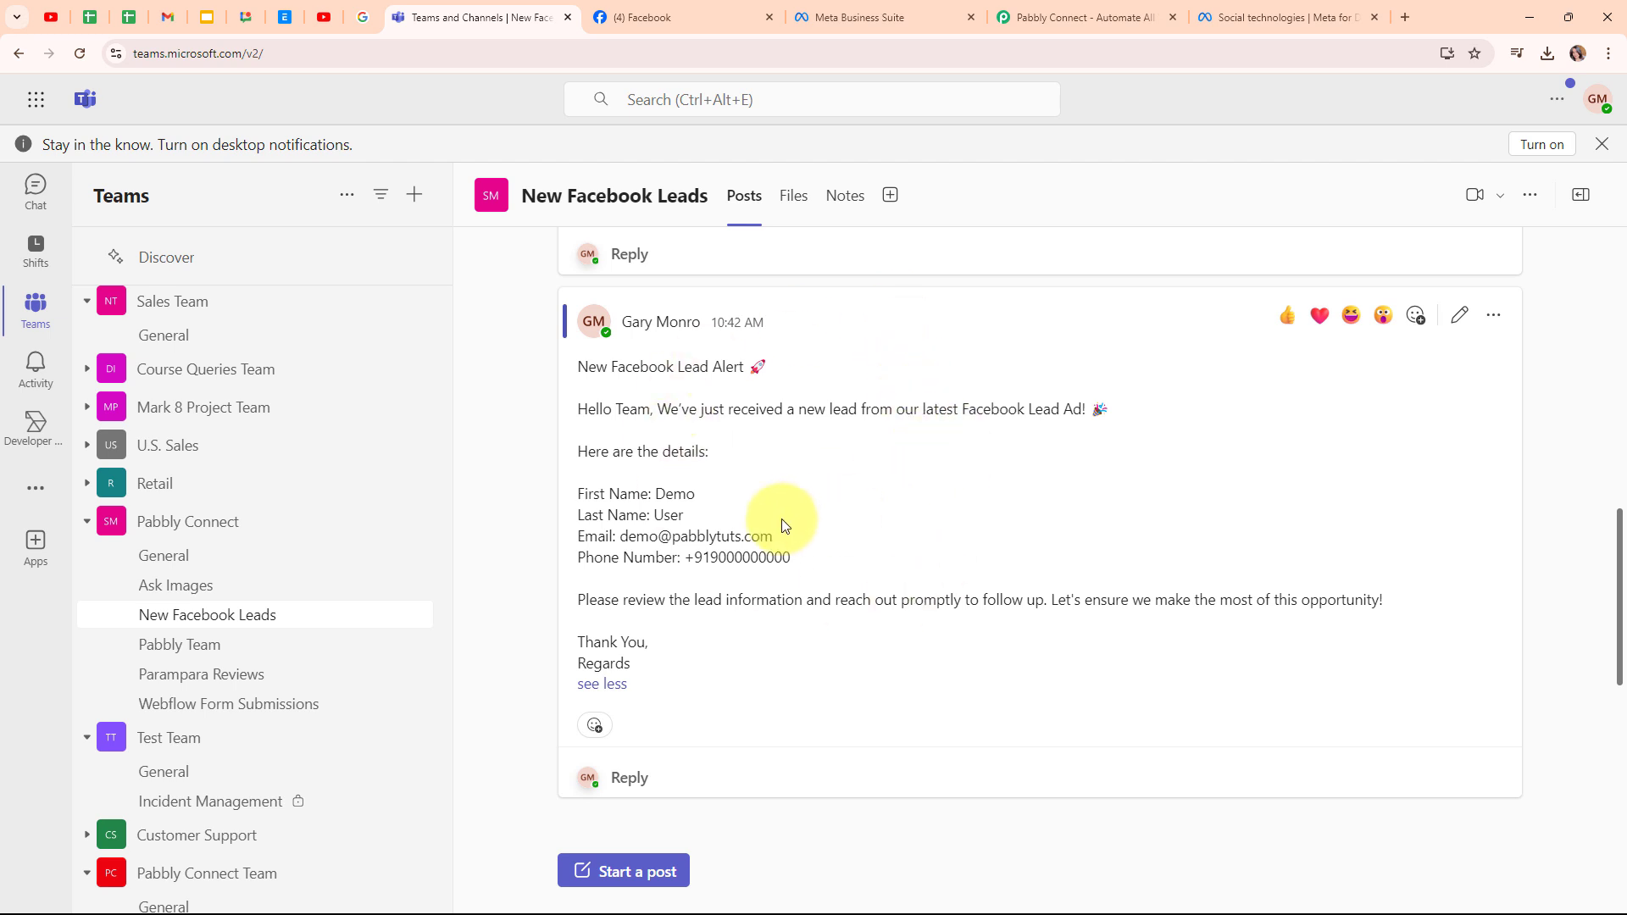
- Go back from the Teams channel to the Pabbly Connect homepage tab
click(1028, 32)
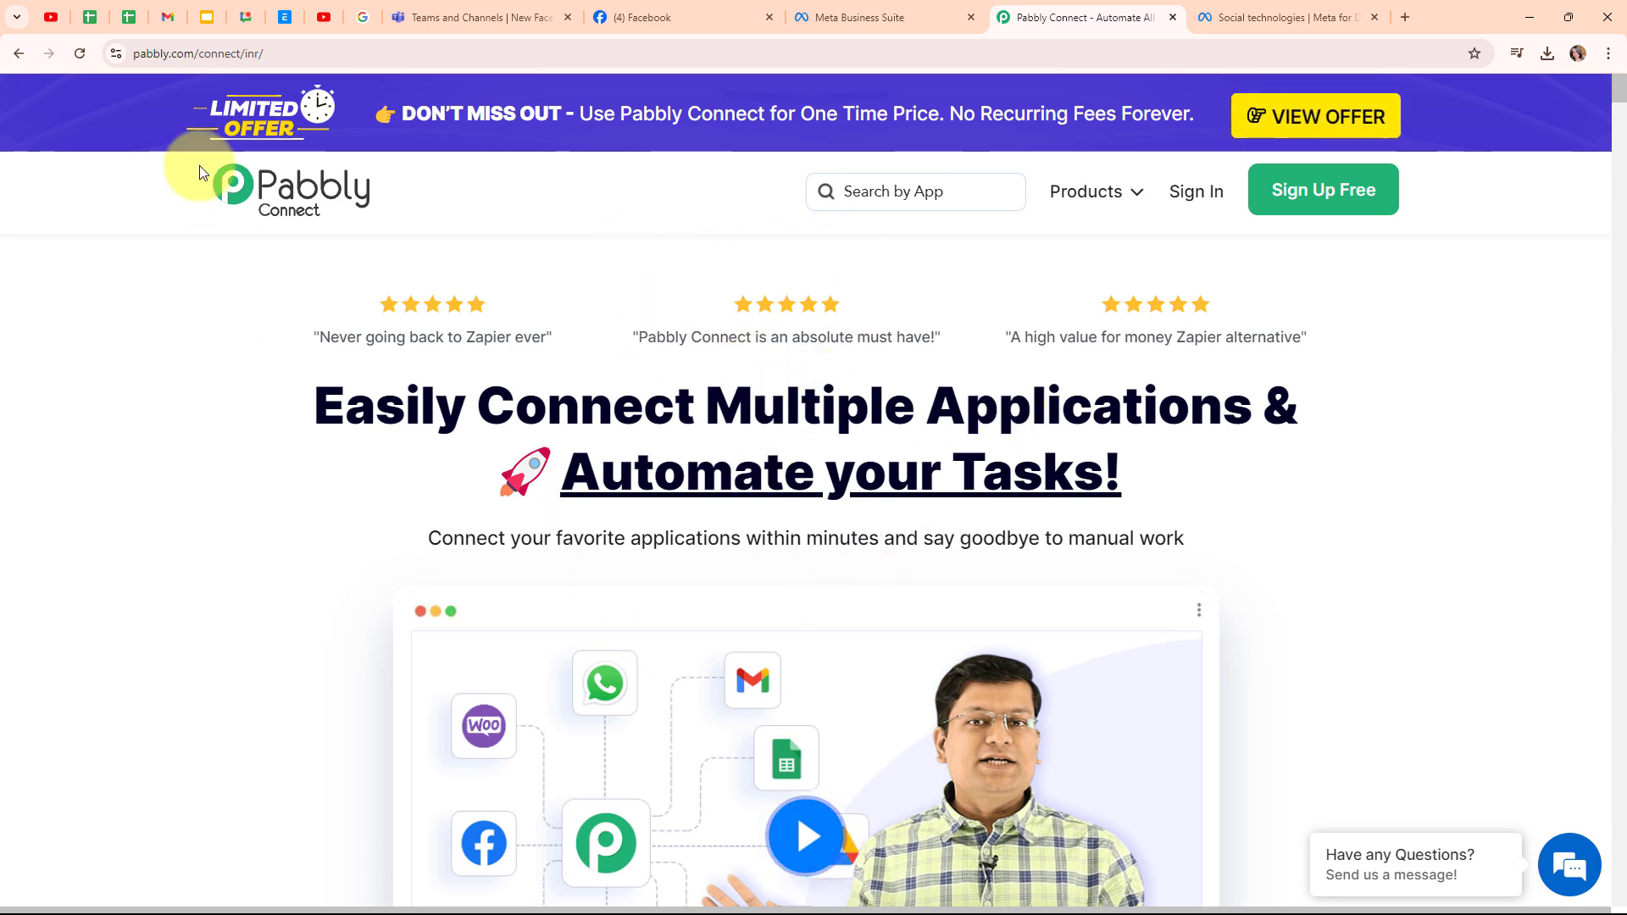
- Sign in to Pabbly and open Pabbly Connect from the All Pabbly Apps page
click(282, 47)
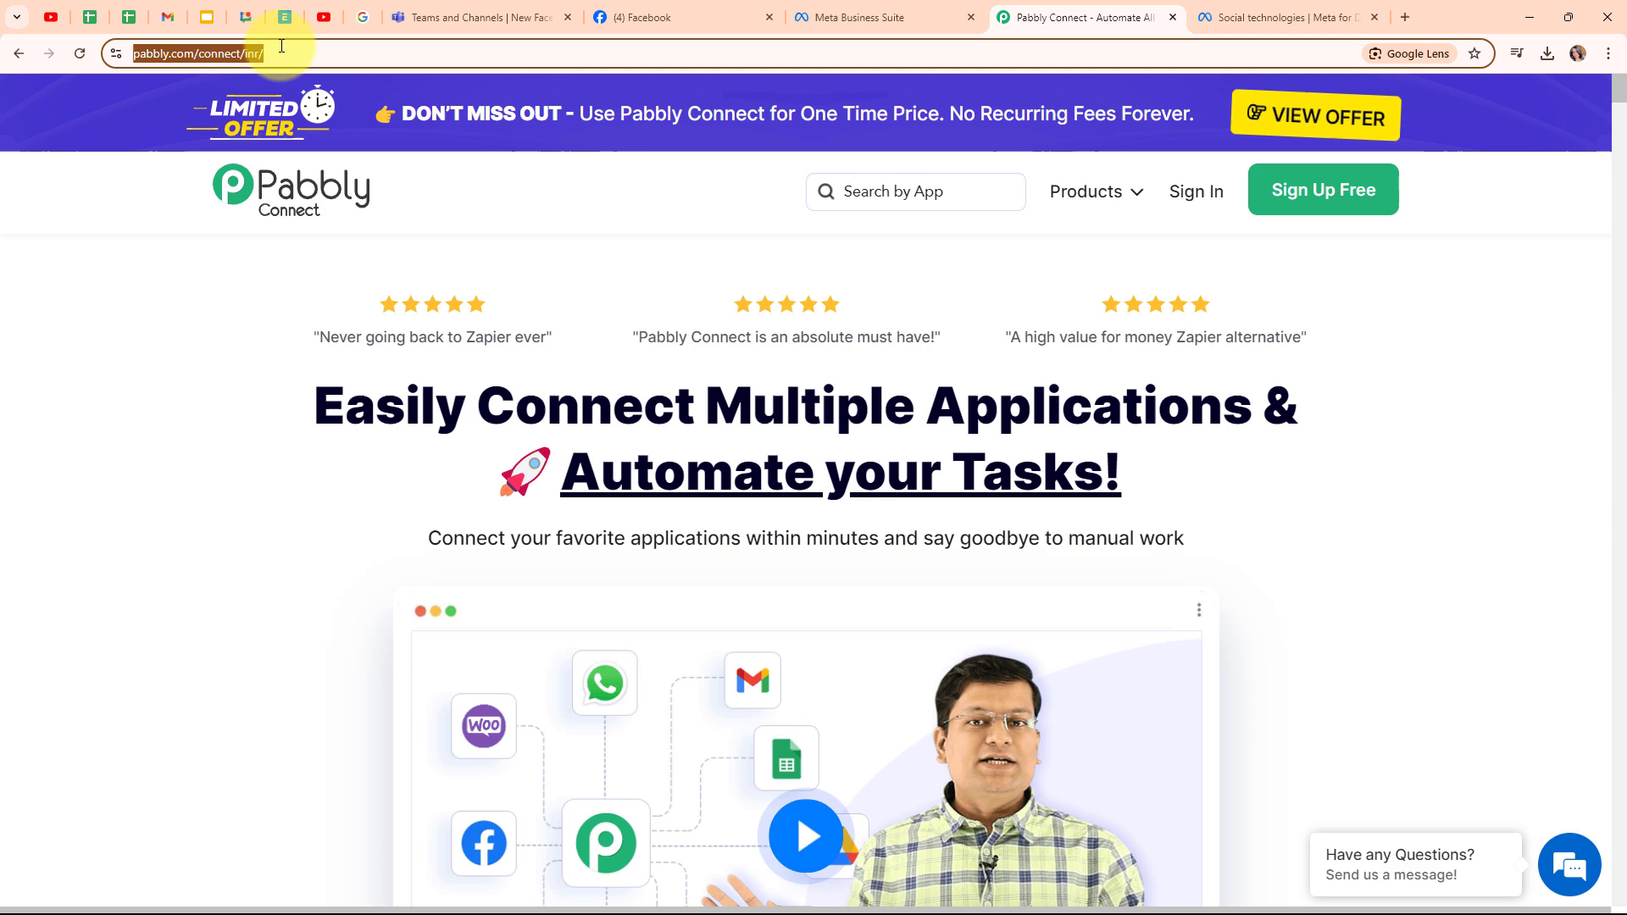
click(541, 256)
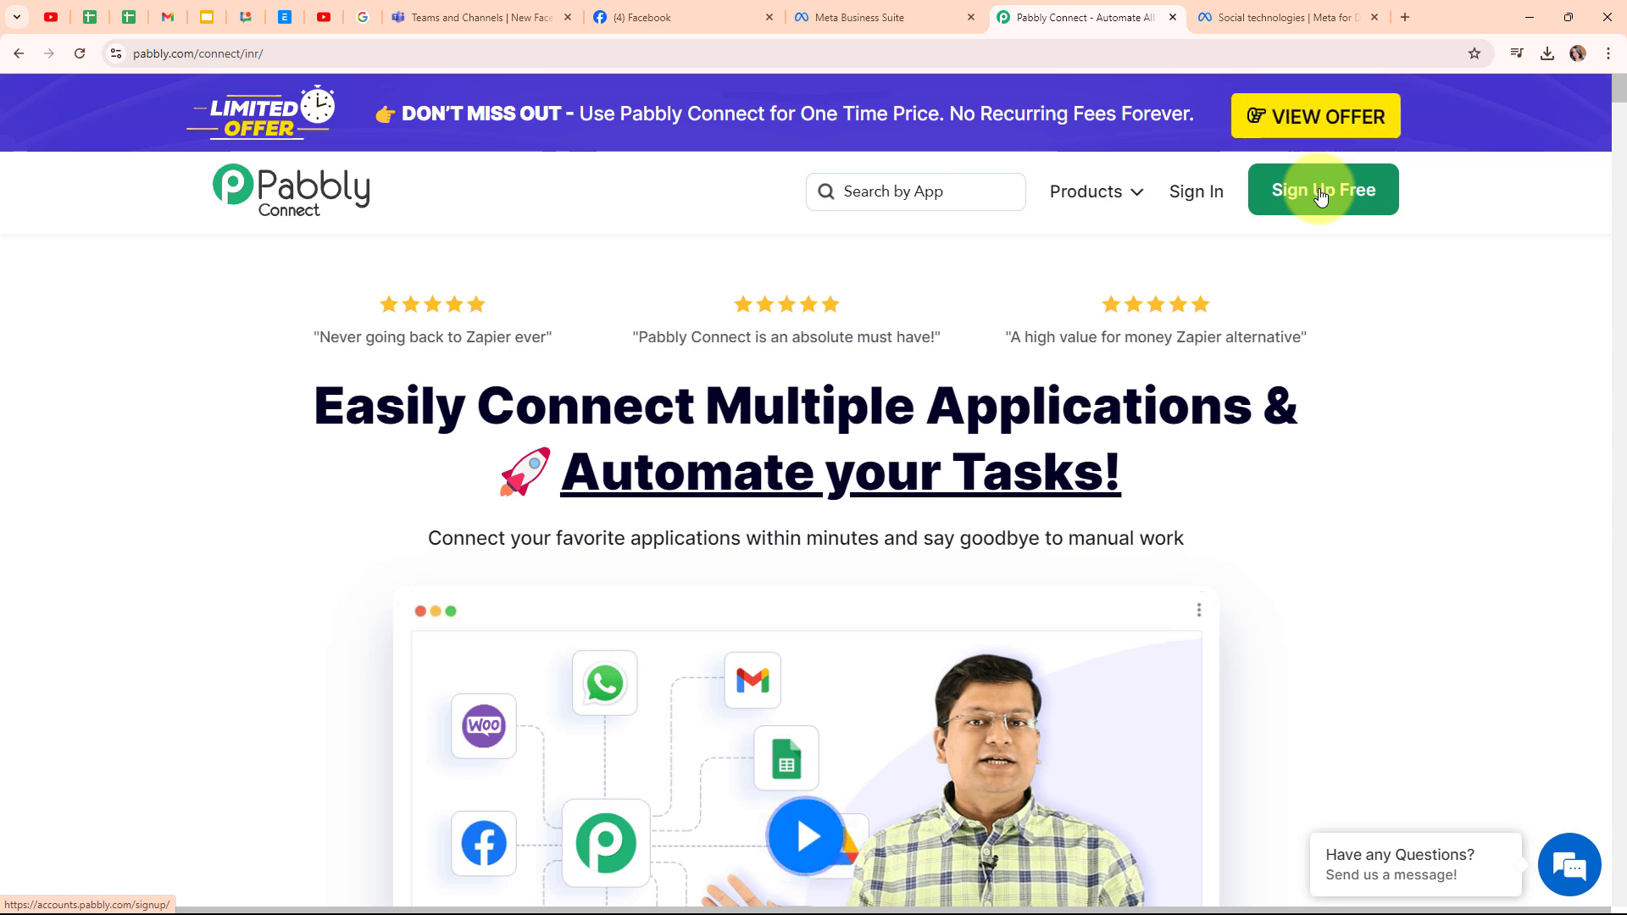
click(1200, 191)
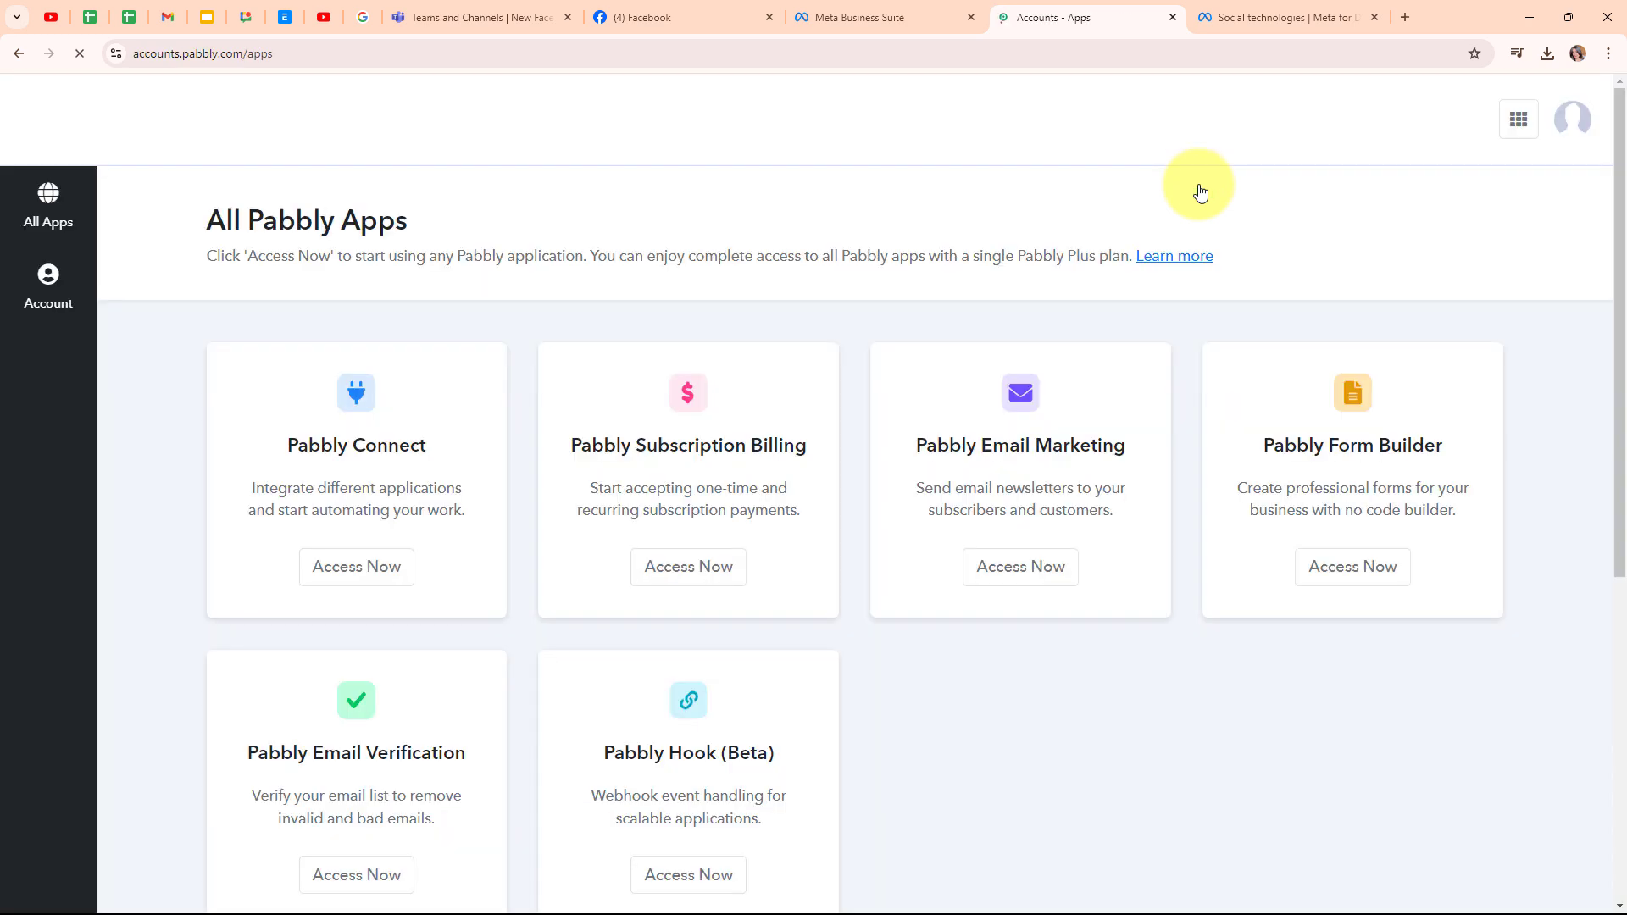
drag(209, 220, 506, 225)
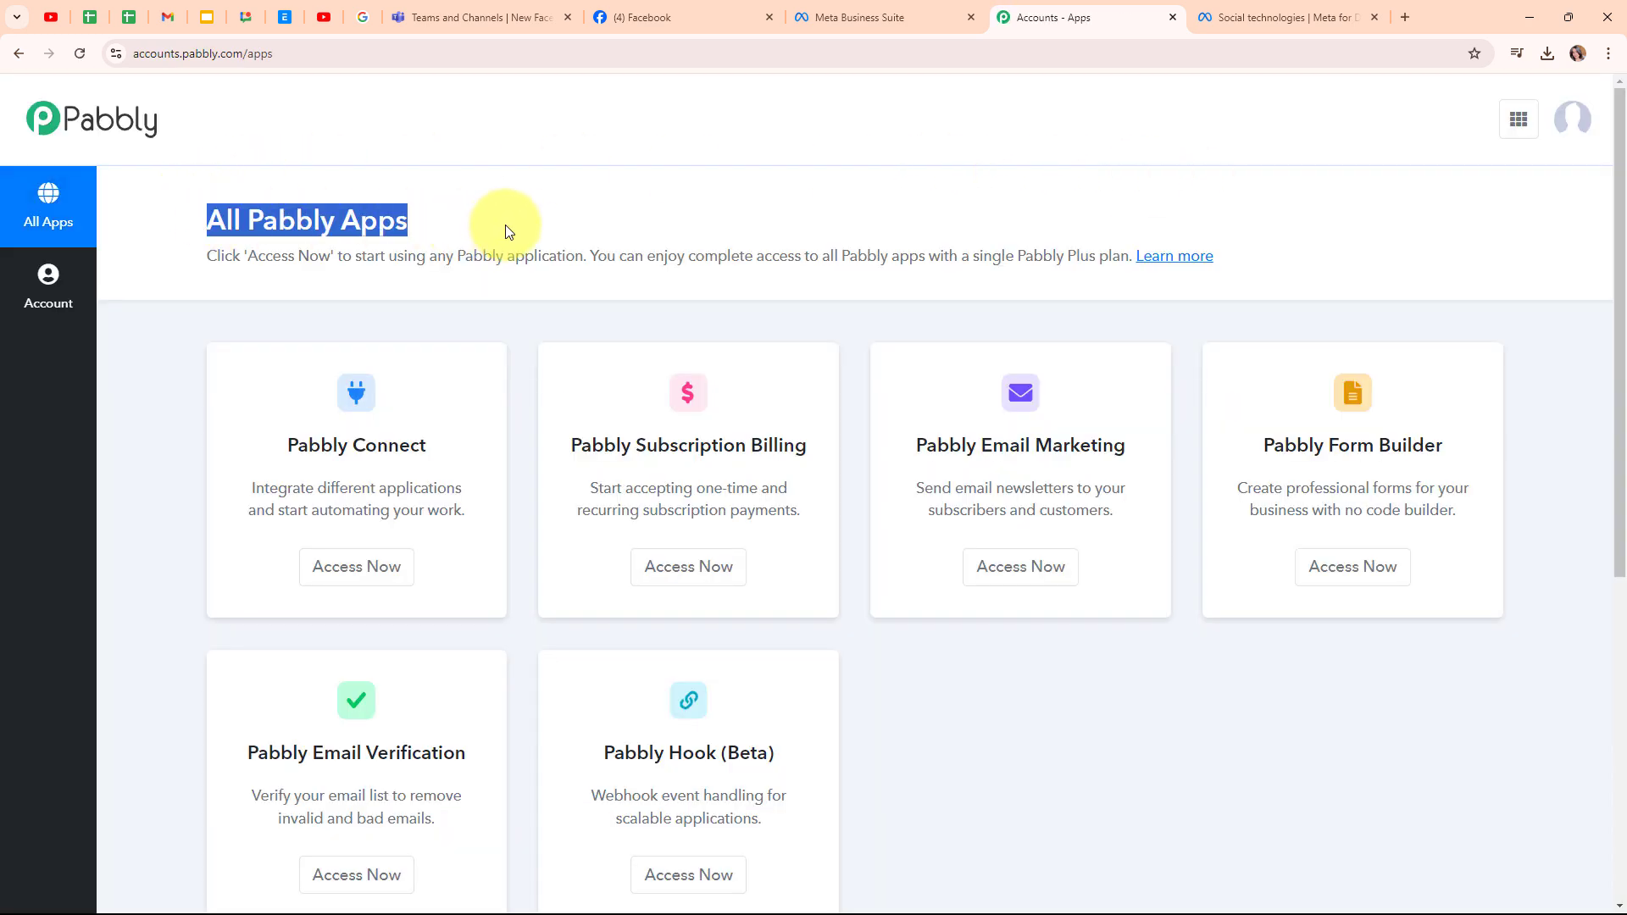
click(624, 204)
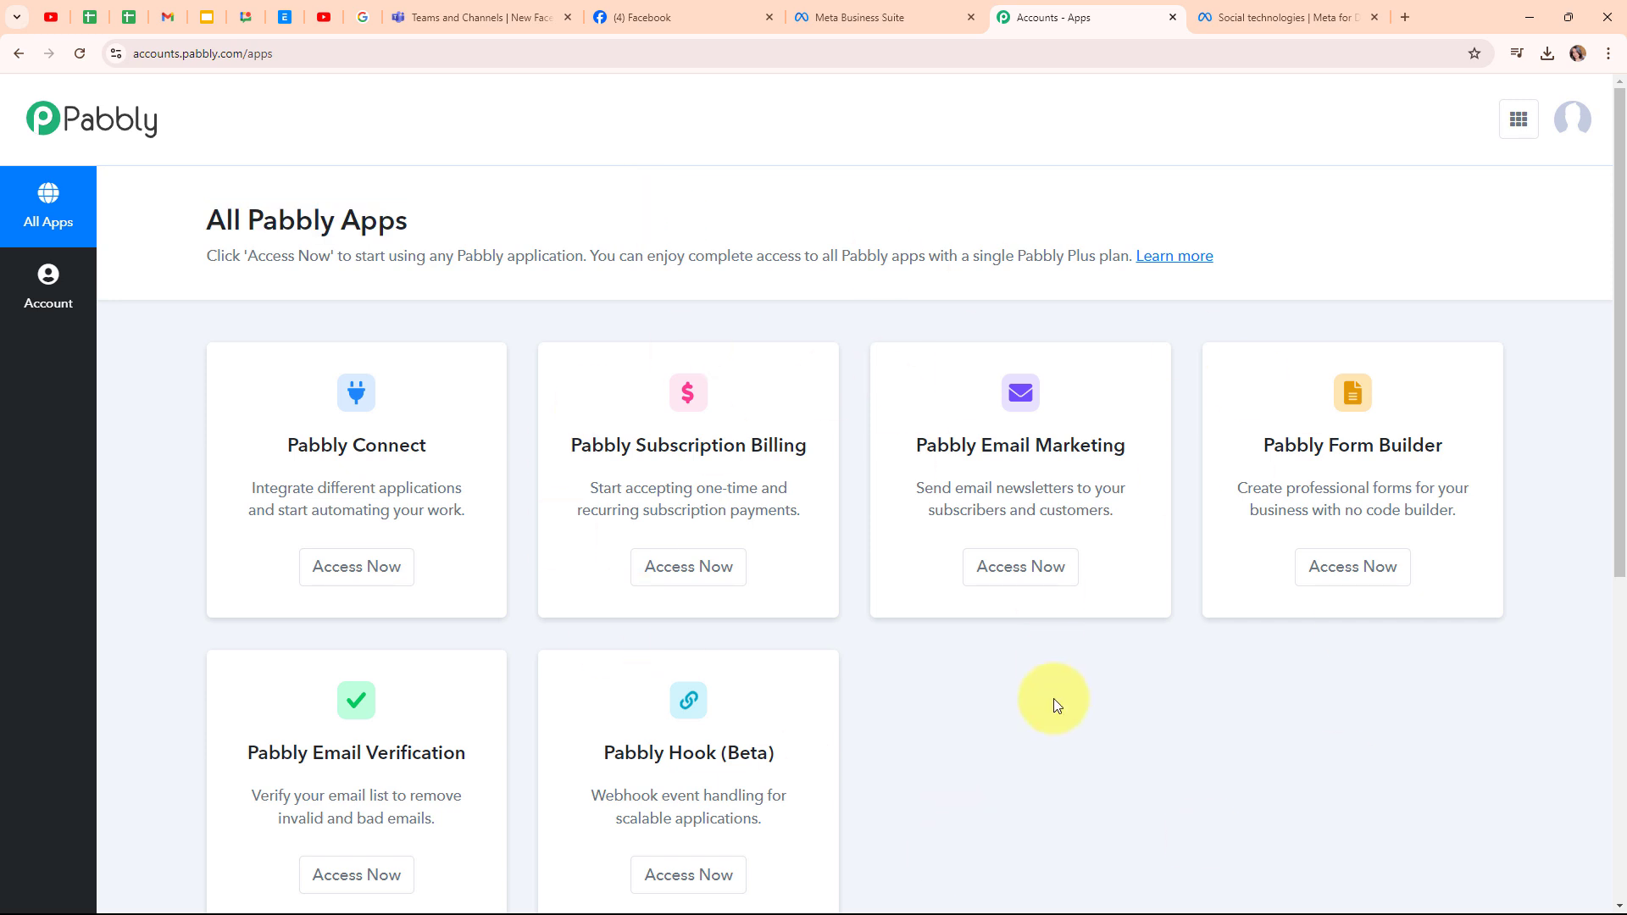
click(315, 583)
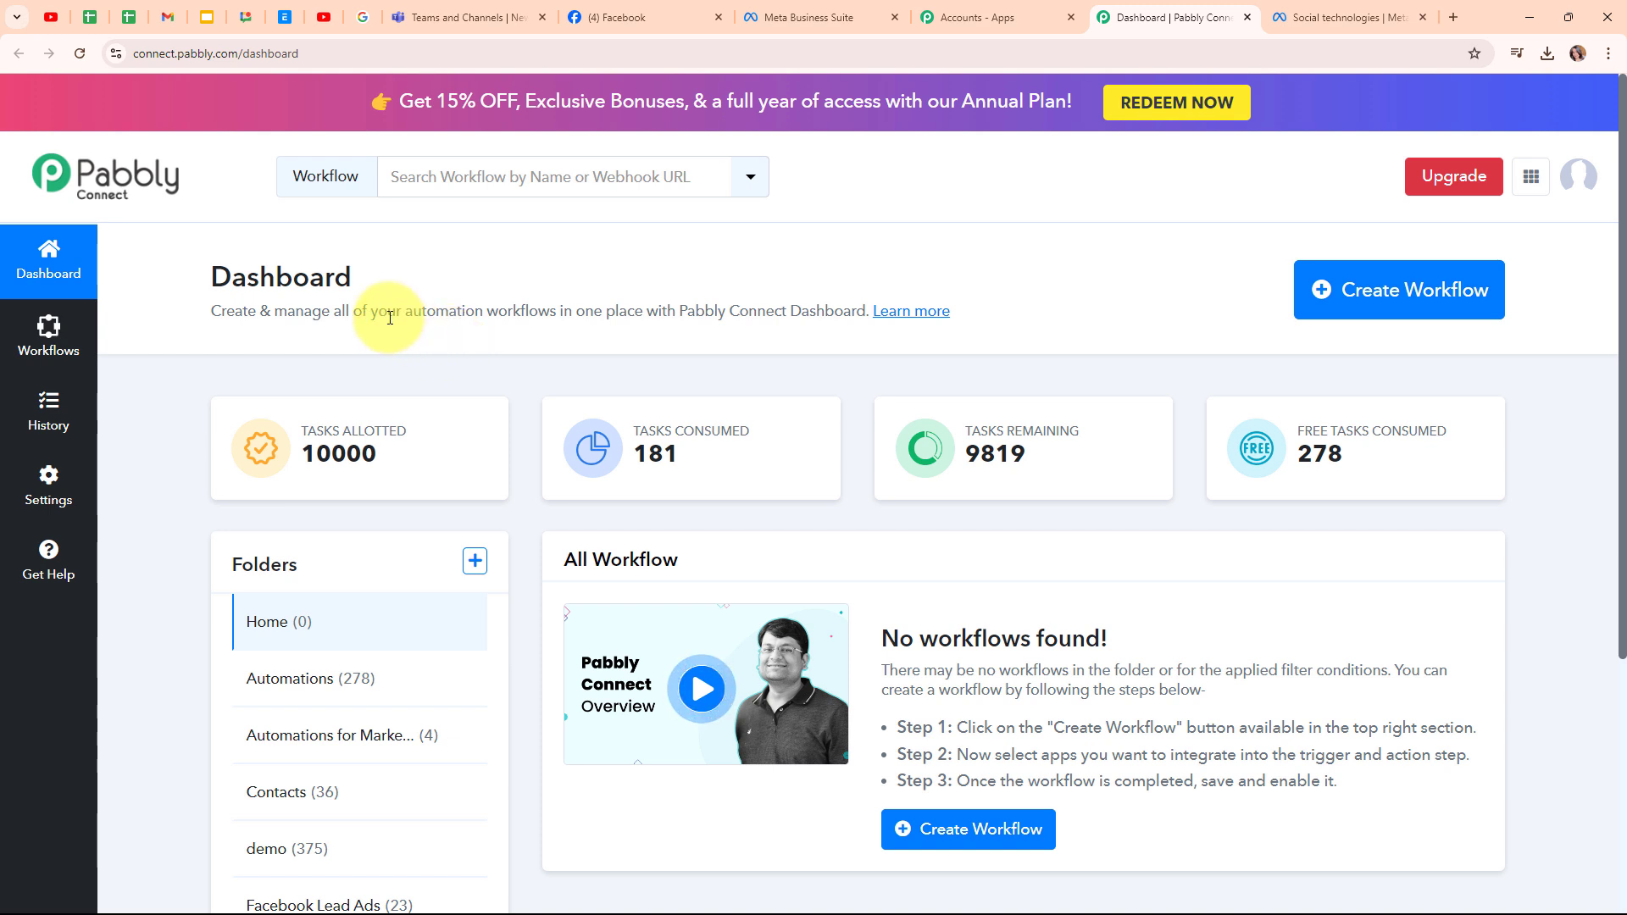
- Create a workflow 'Notify Team on Microsoft Teams for New Facebook Leads' in the Automations folder
click(1416, 326)
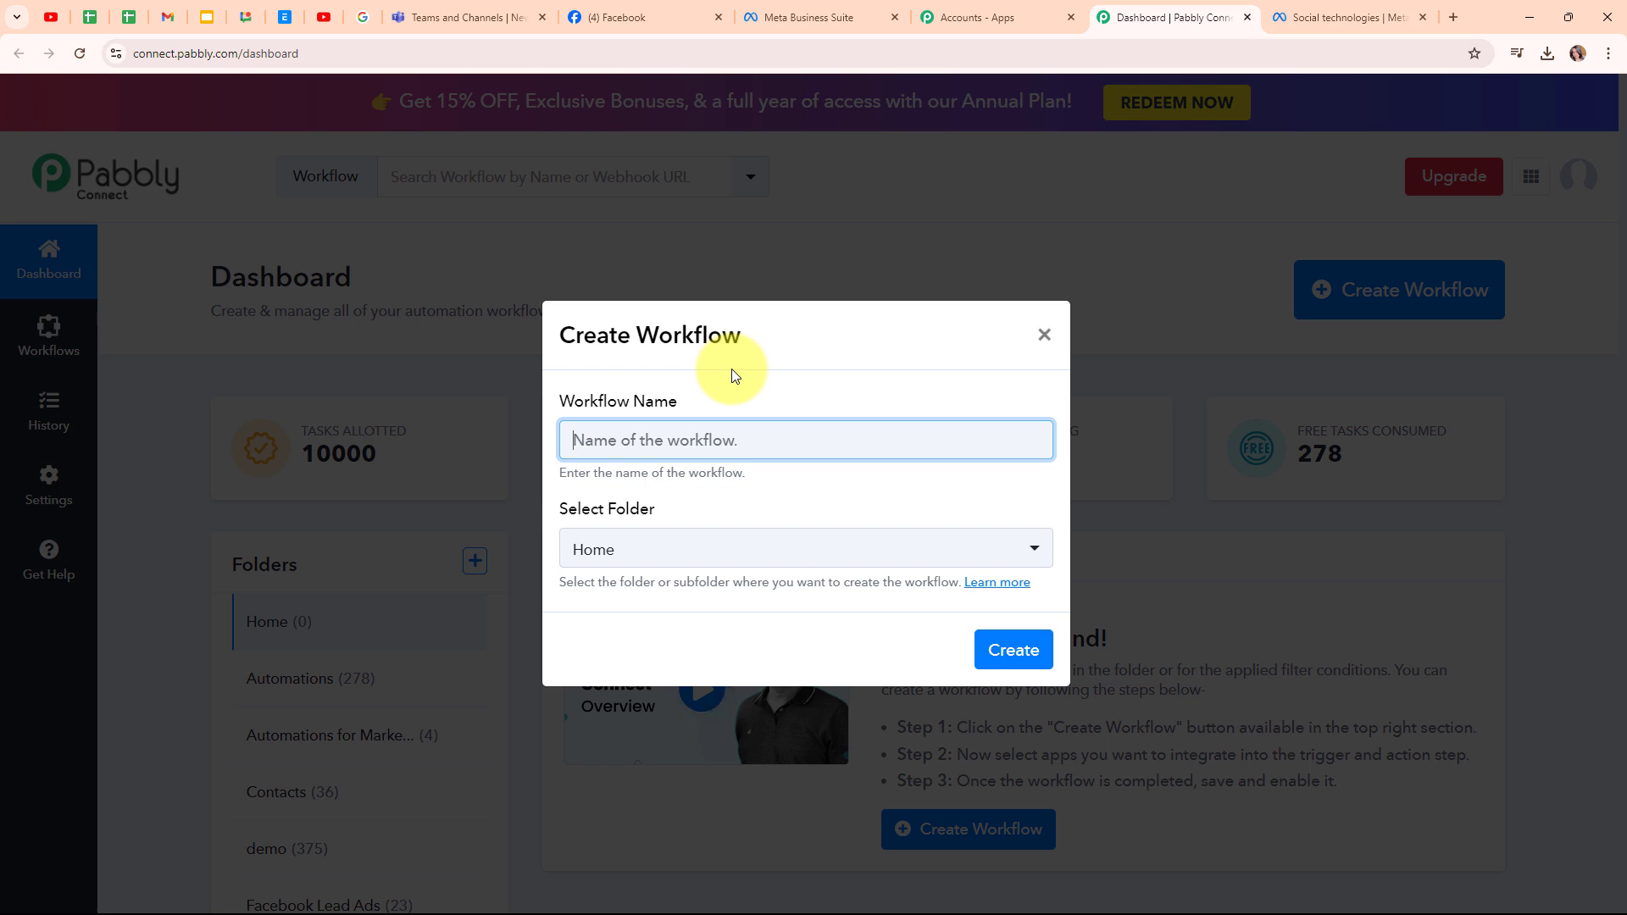
text(Notify Team on Microsoft Teams for New Facebook Leads)
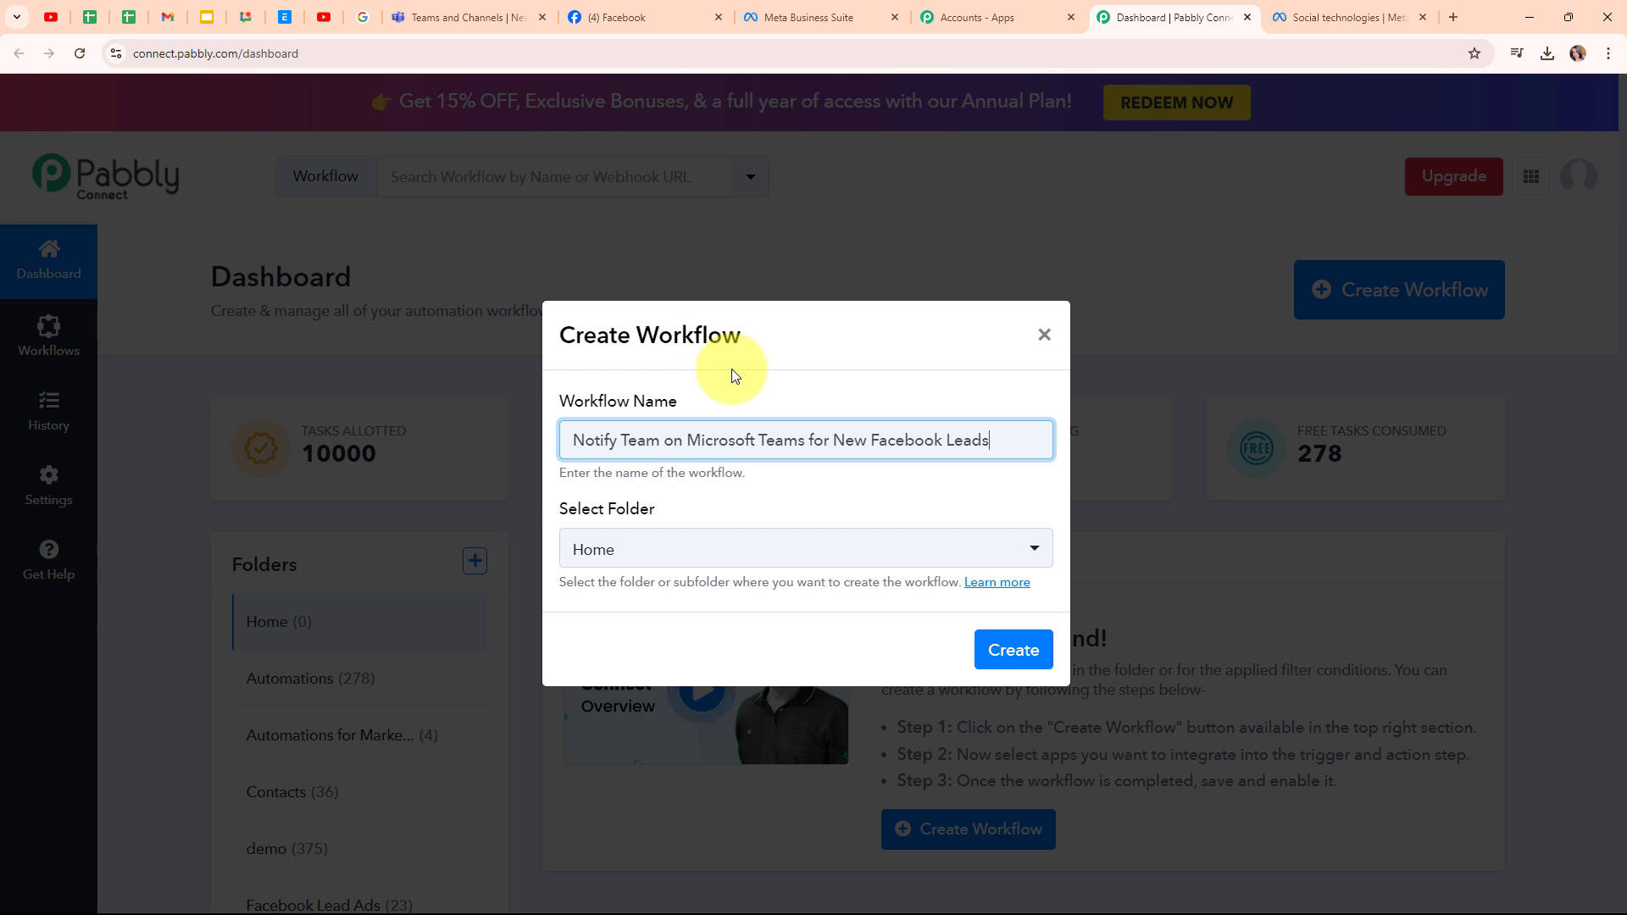
click(807, 562)
click(690, 253)
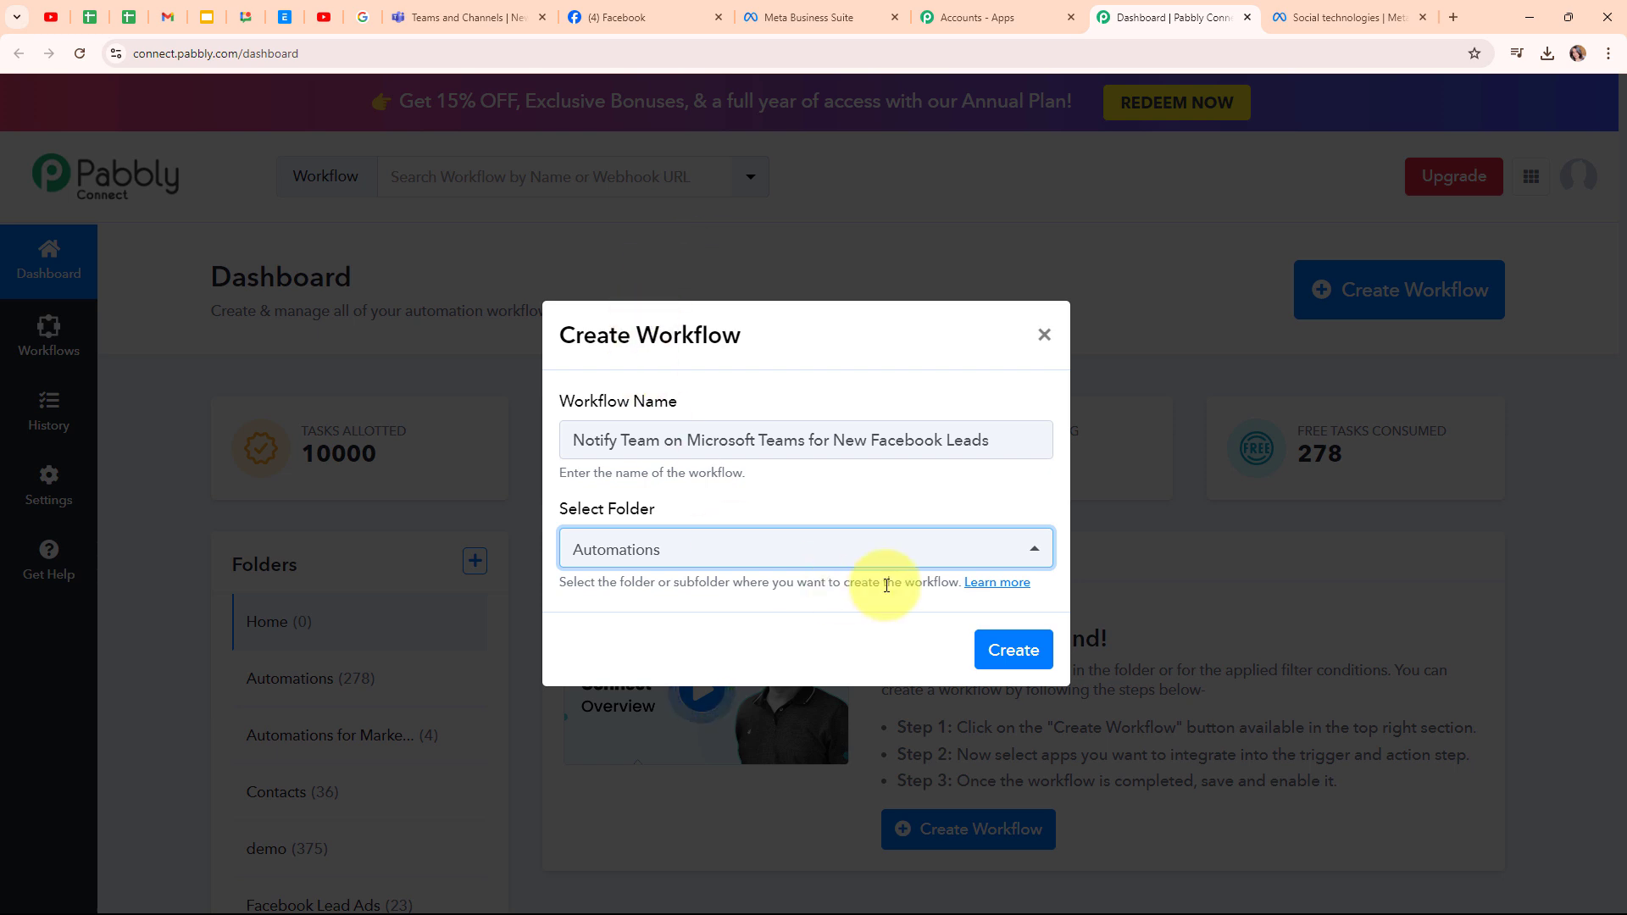
click(997, 585)
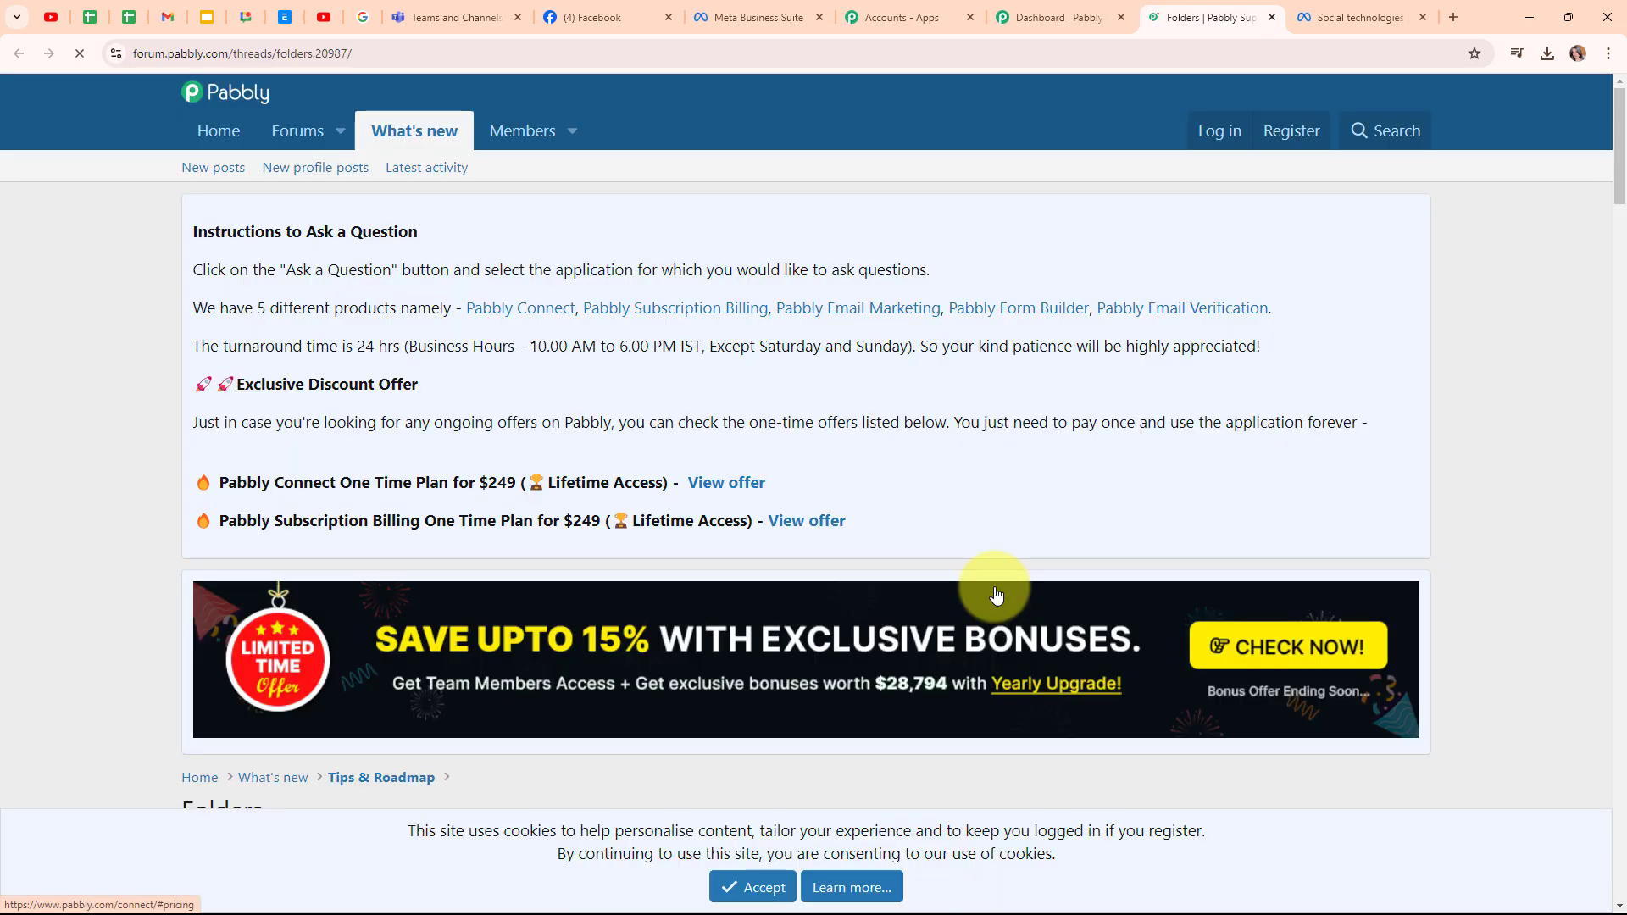
scroll(963, 409, down, 5)
scroll(962, 408, down, 4)
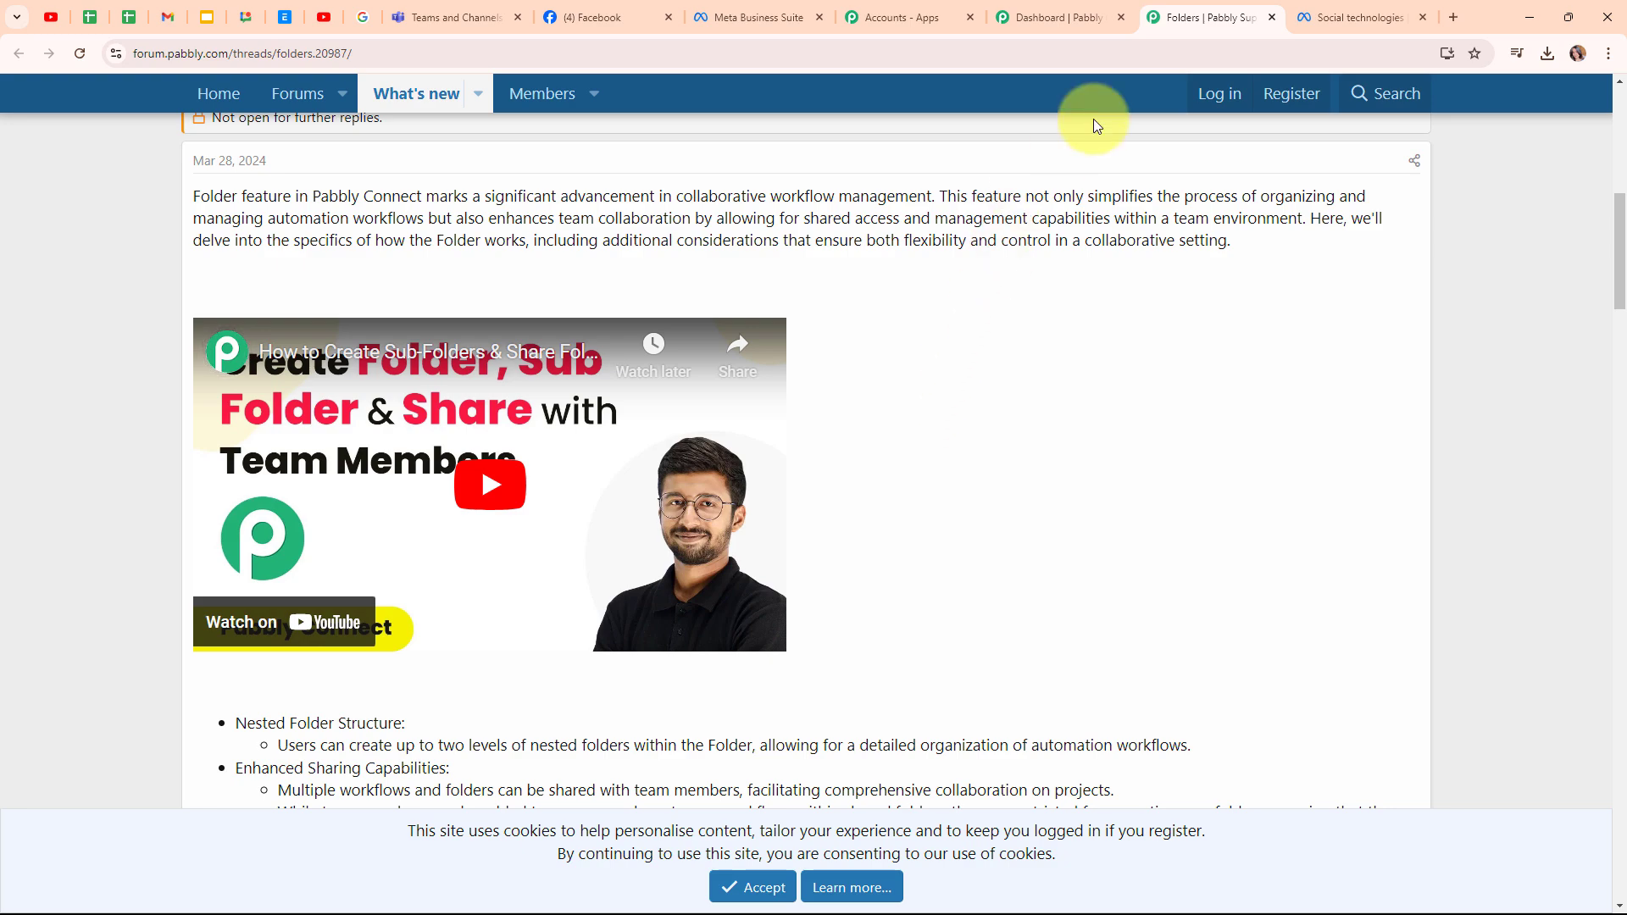
click(1271, 17)
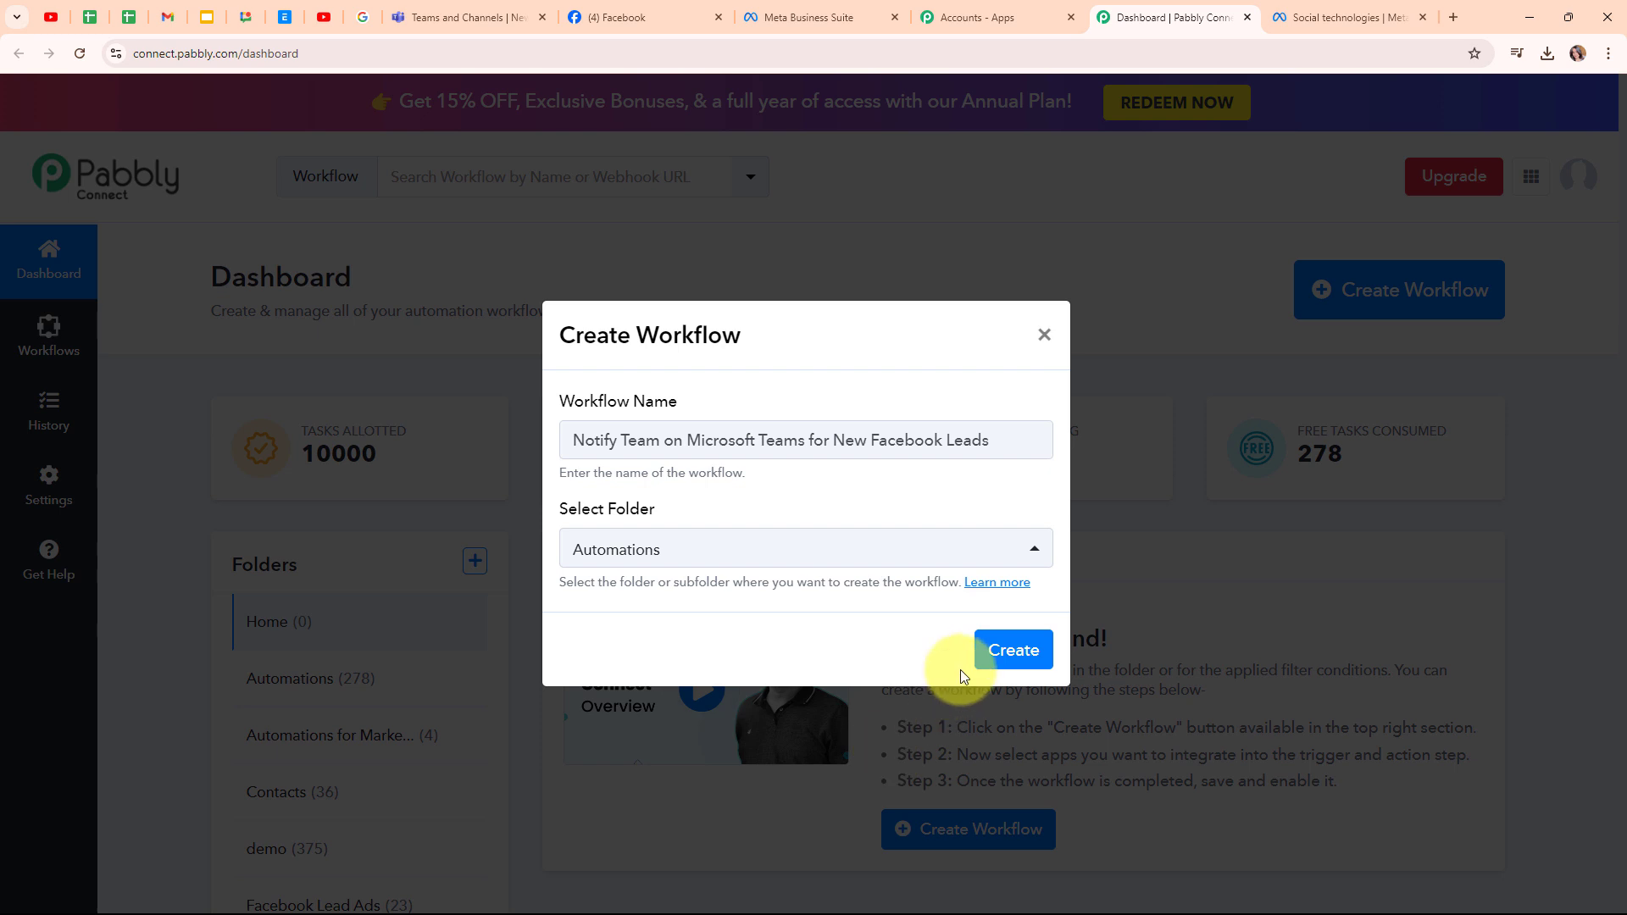
- Create the workflow and choose Facebook Lead Ads as the trigger app, searching 'Faceboo'
click(998, 658)
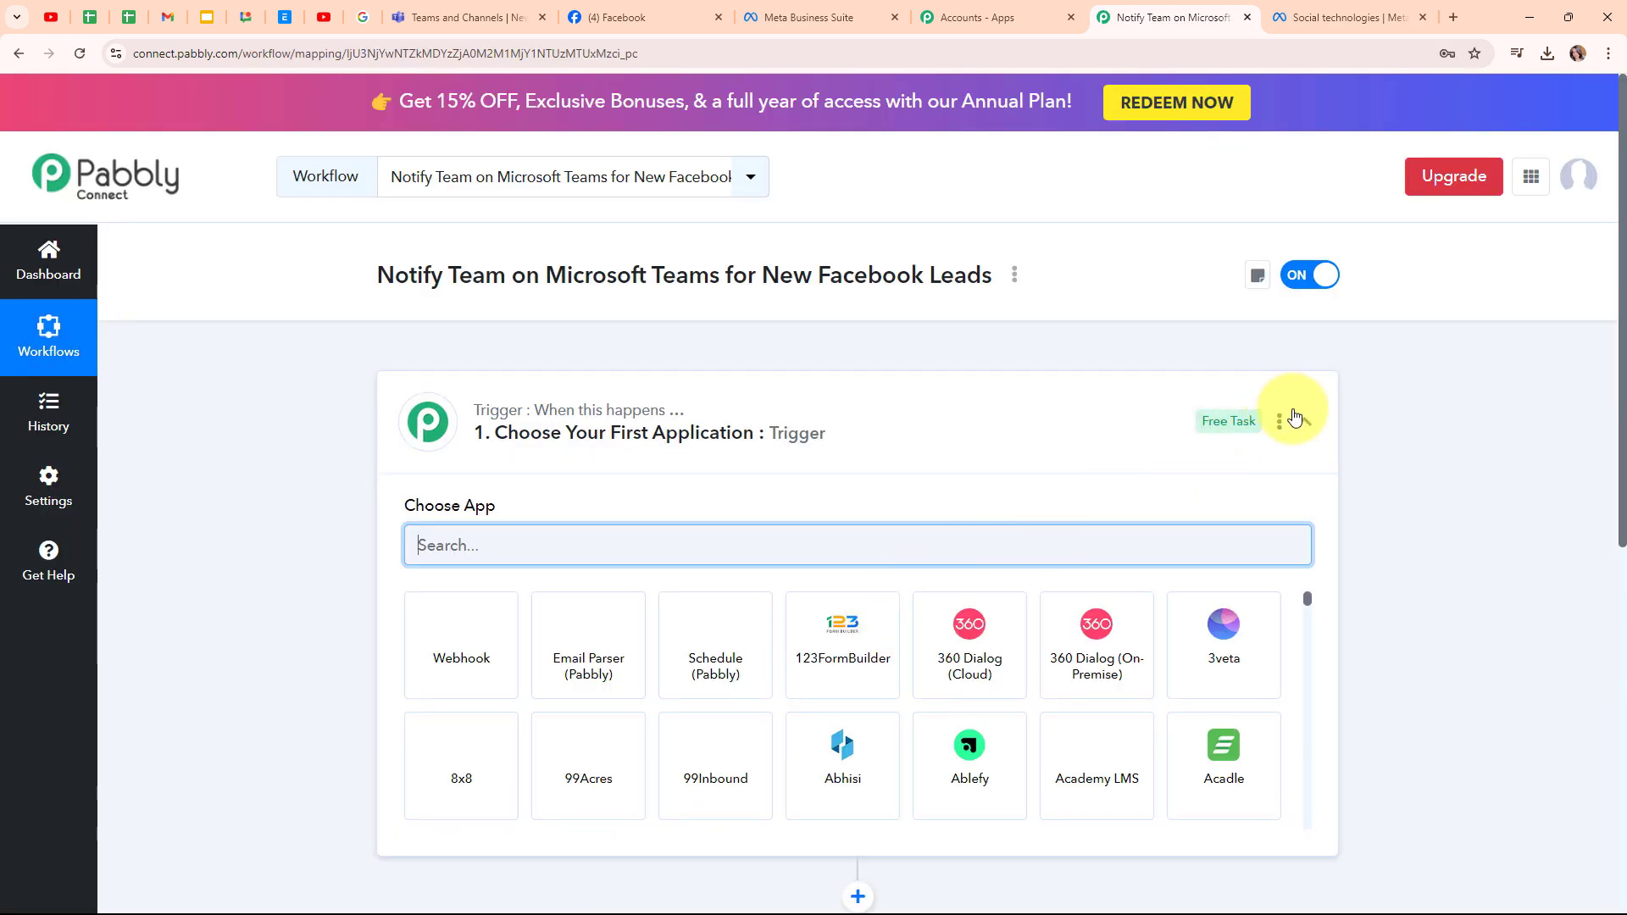
click(1303, 422)
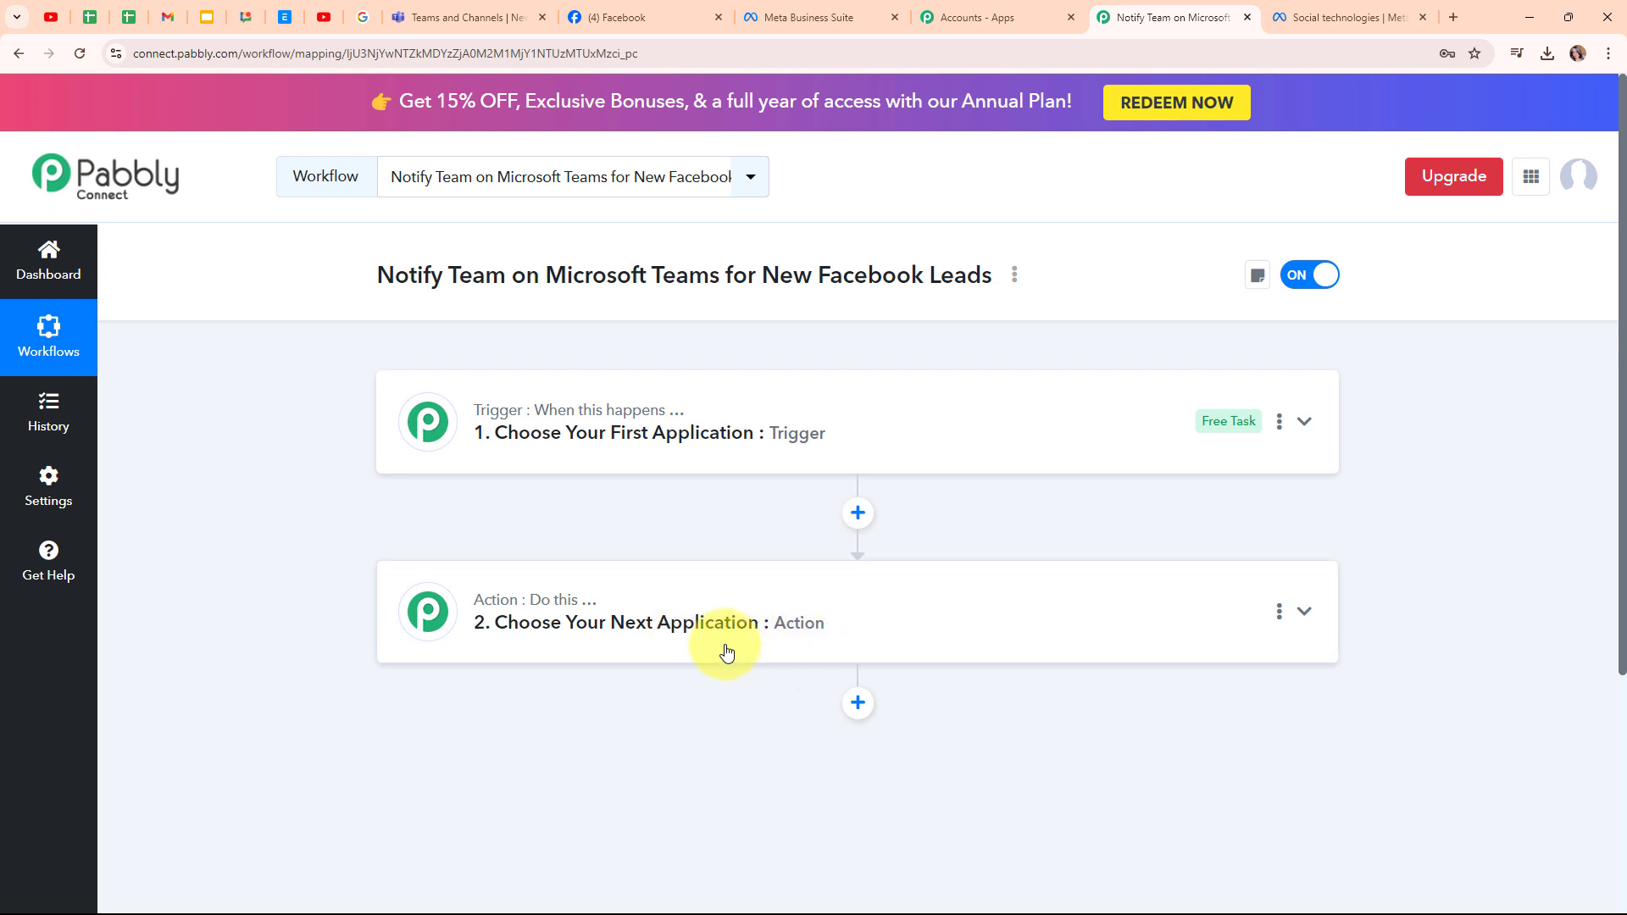
click(1313, 428)
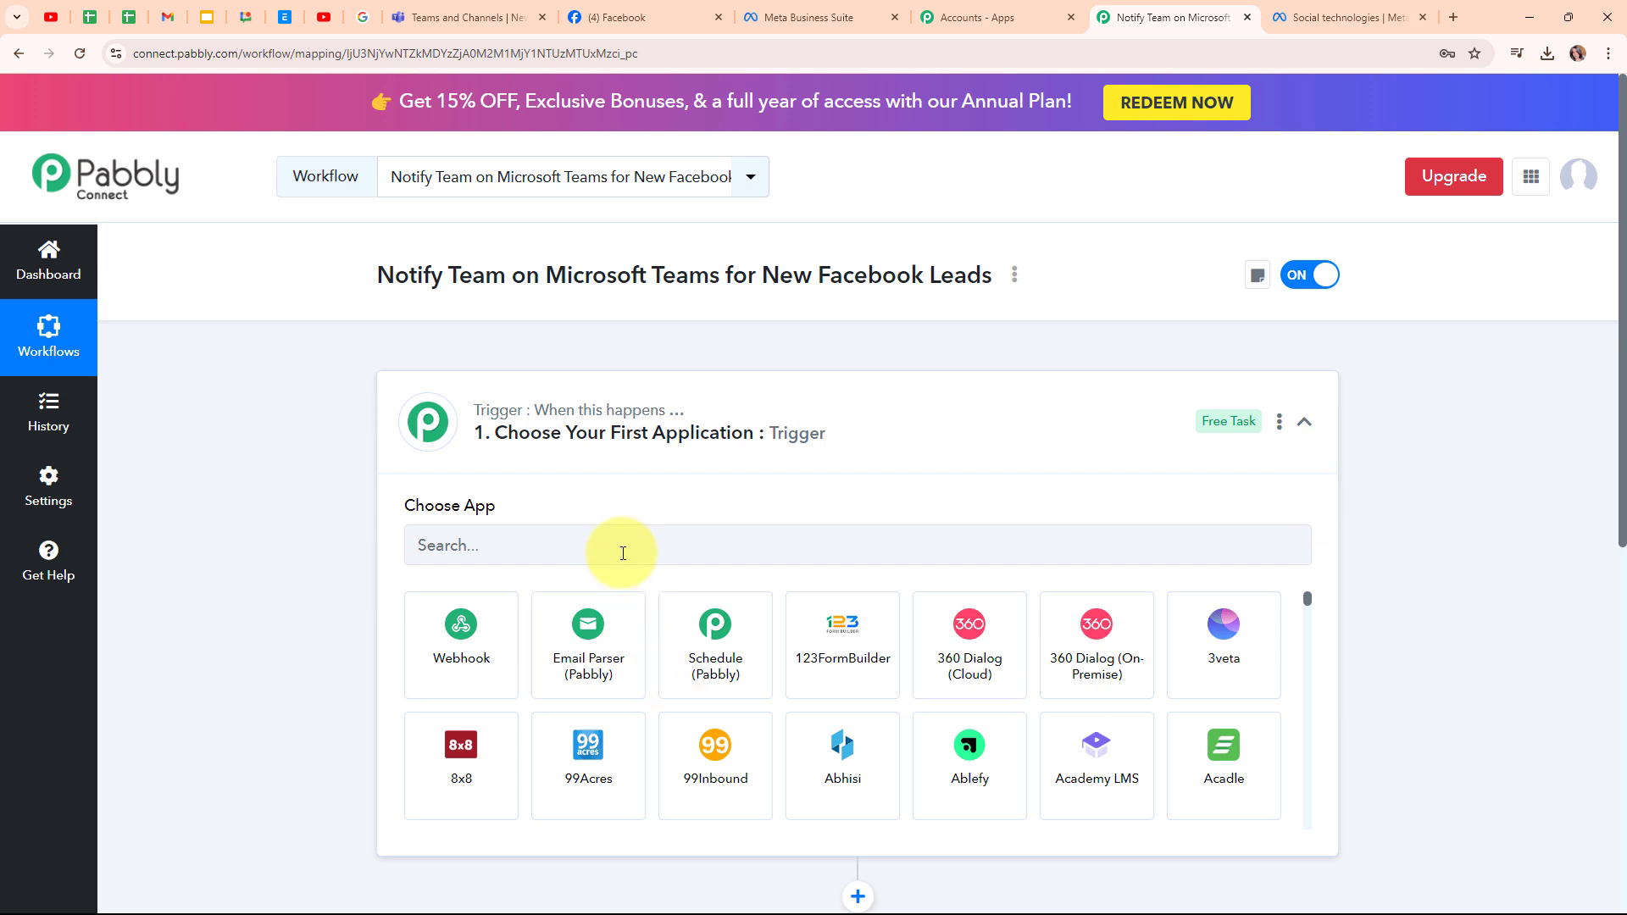
click(622, 551)
text(F)
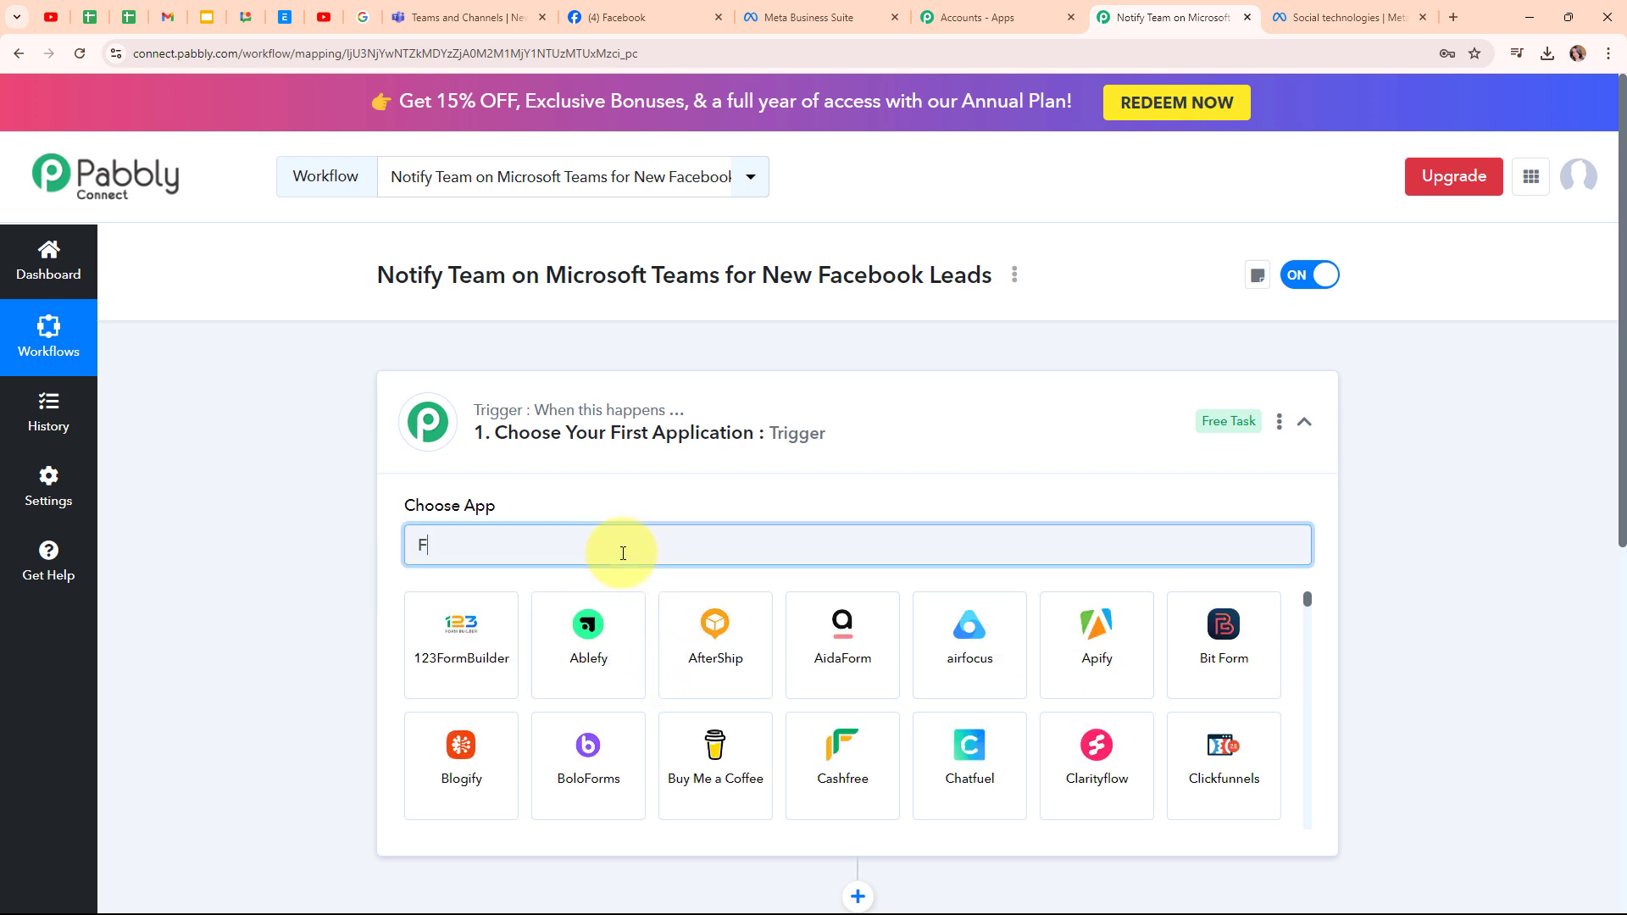
text(aceboo)
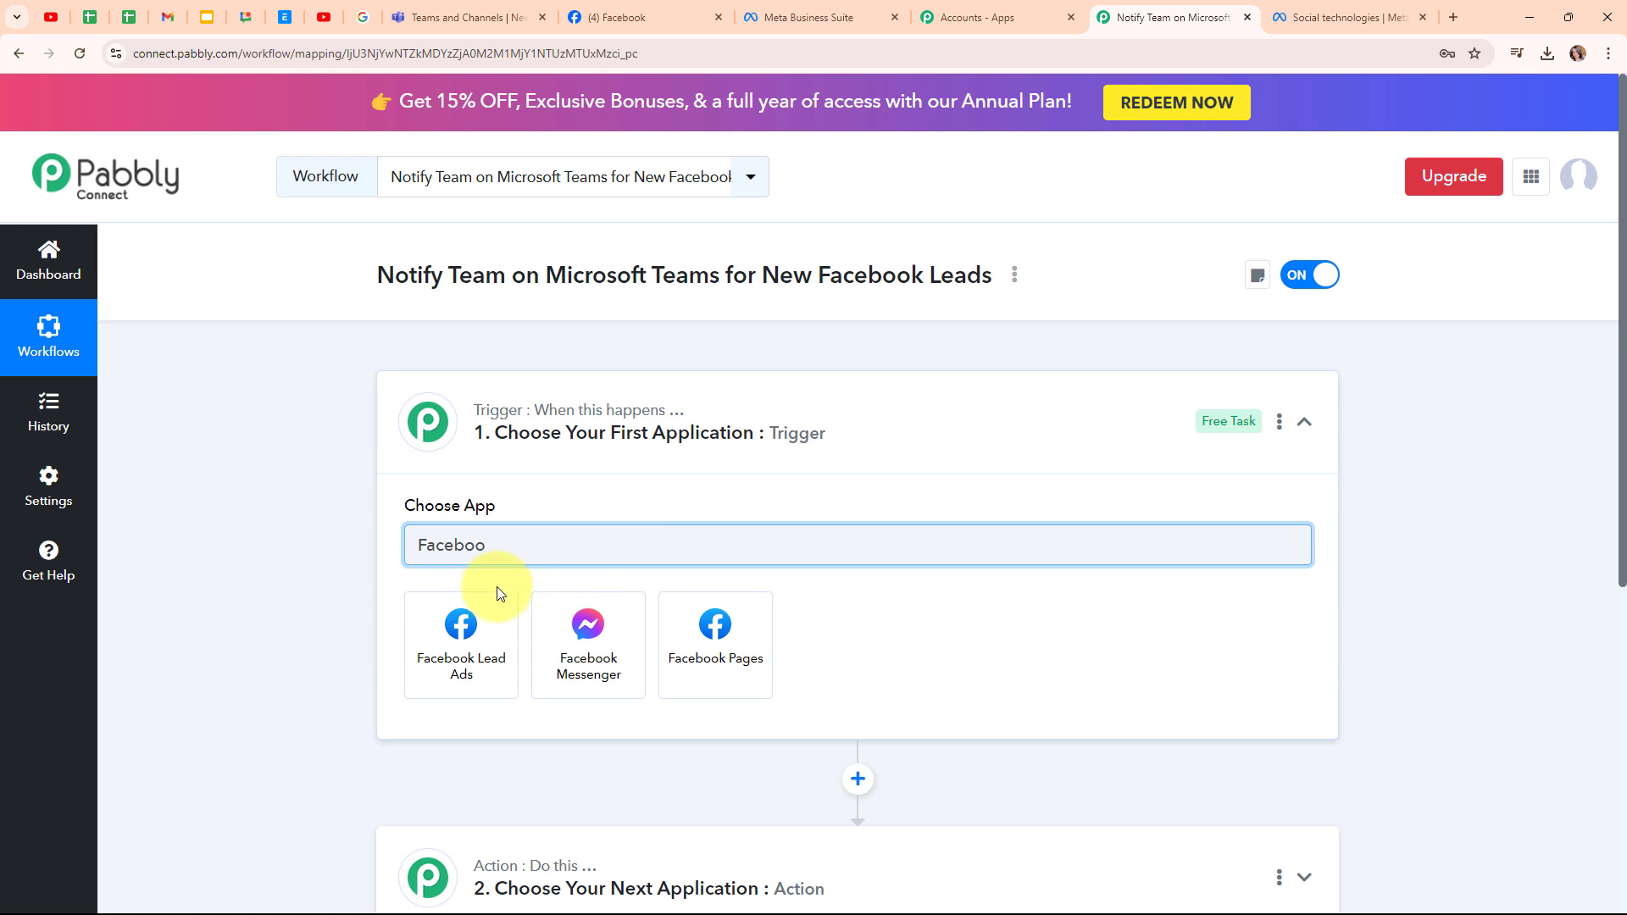
click(461, 619)
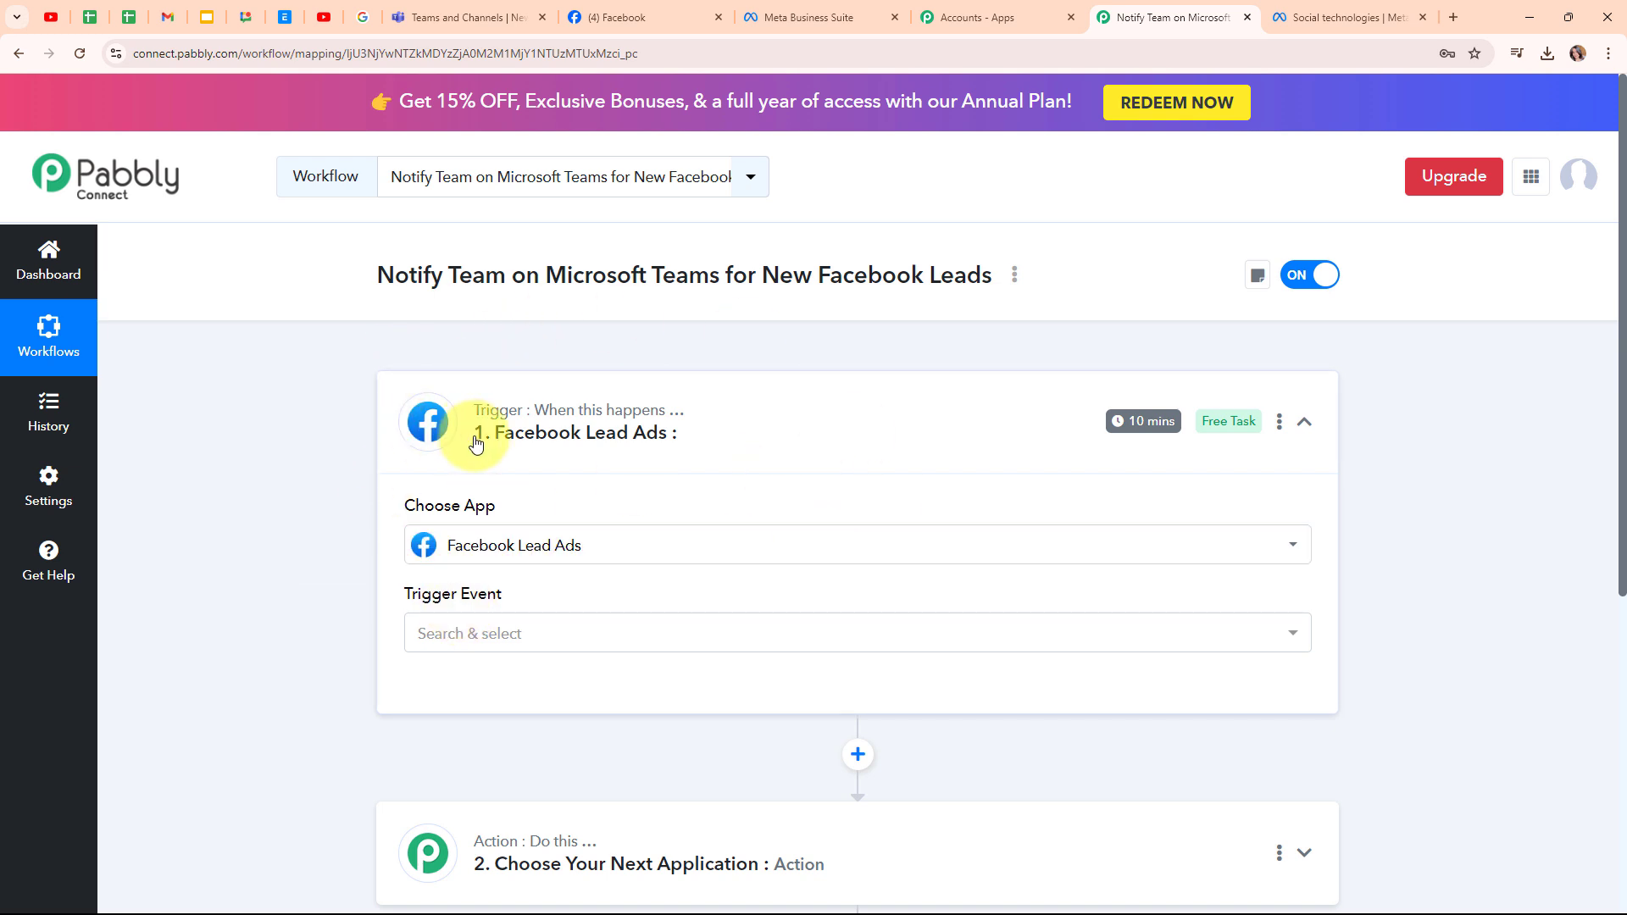
- Choose 'New Lead (Instant)' as the Facebook Lead Ads trigger event
click(556, 646)
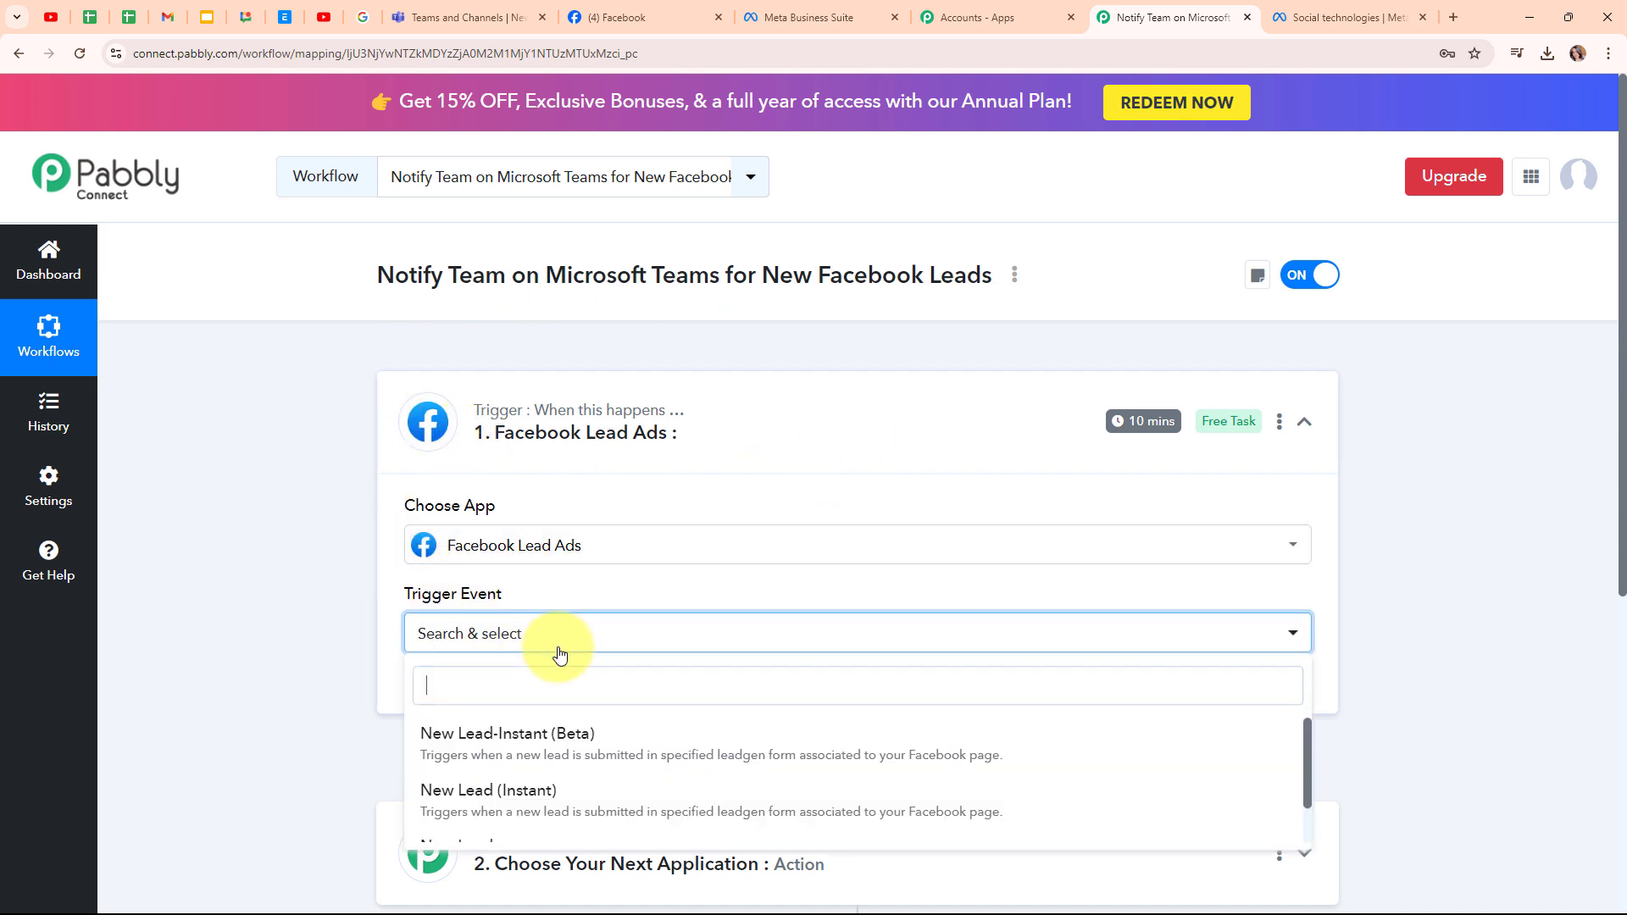
click(603, 814)
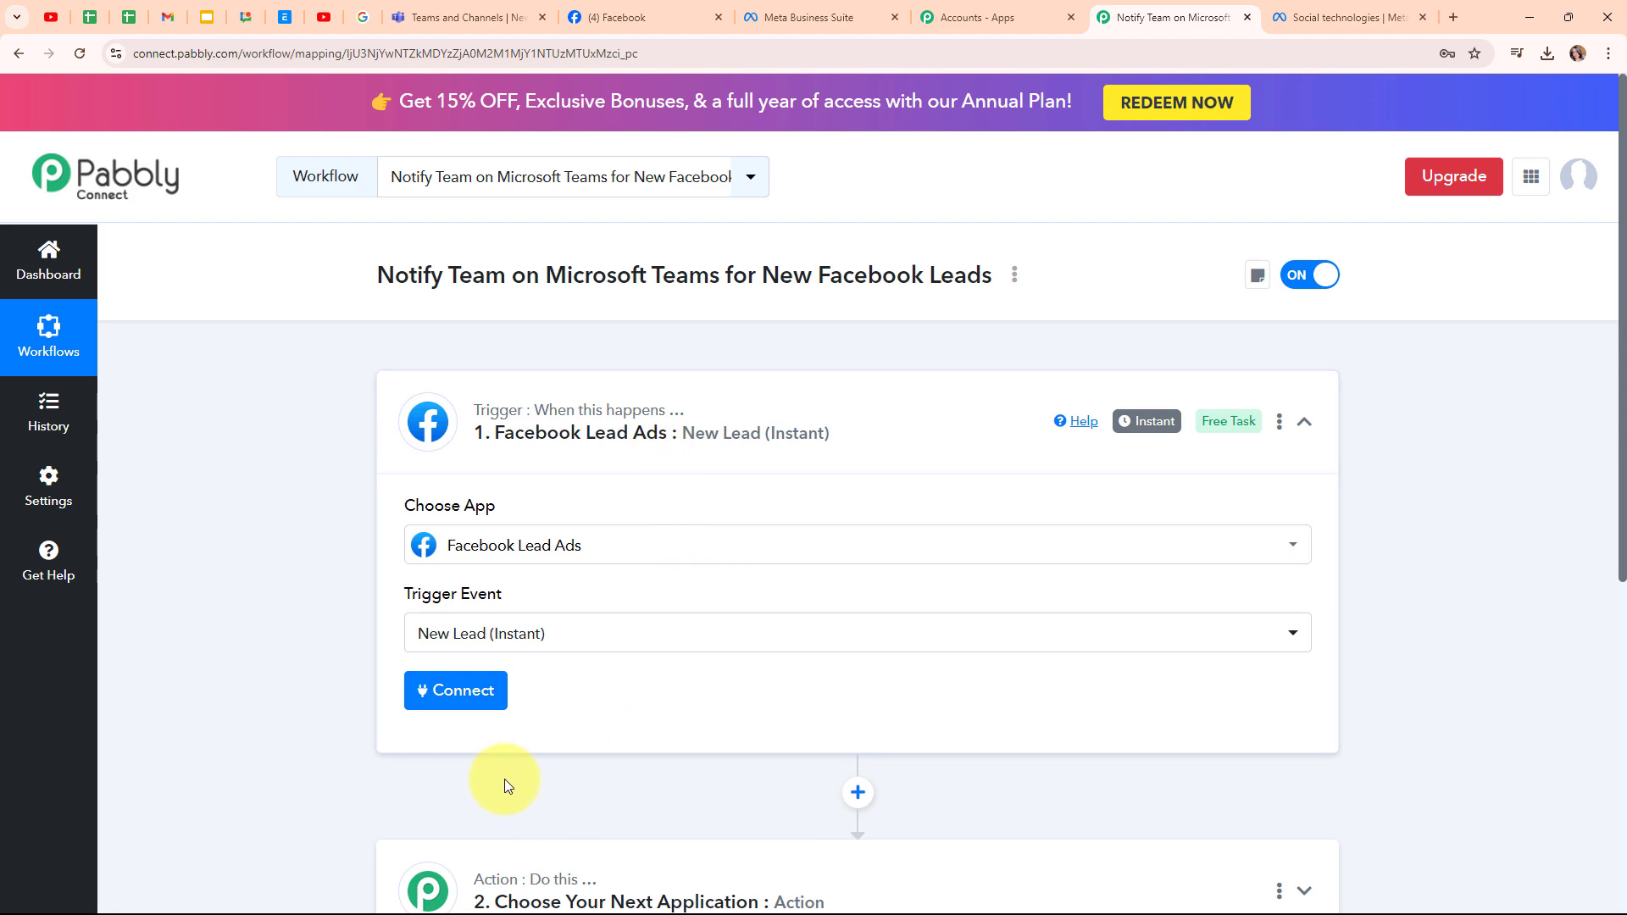
- Add a new Facebook Lead Ads connection and authorize Pabbly Connect with the current Facebook account
click(435, 695)
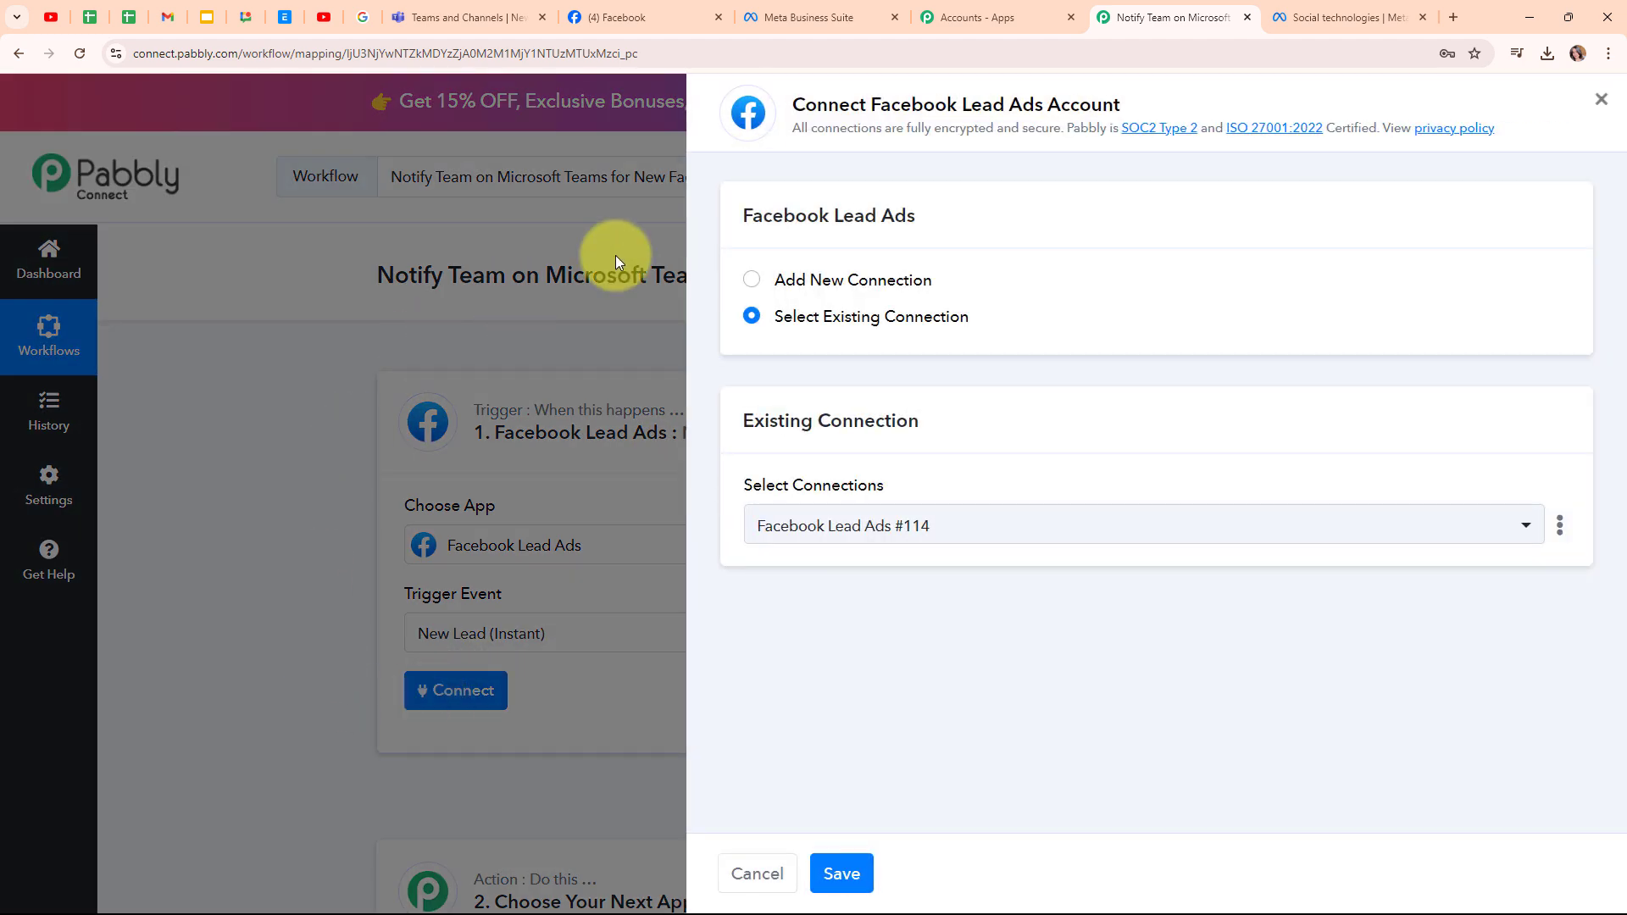
click(752, 281)
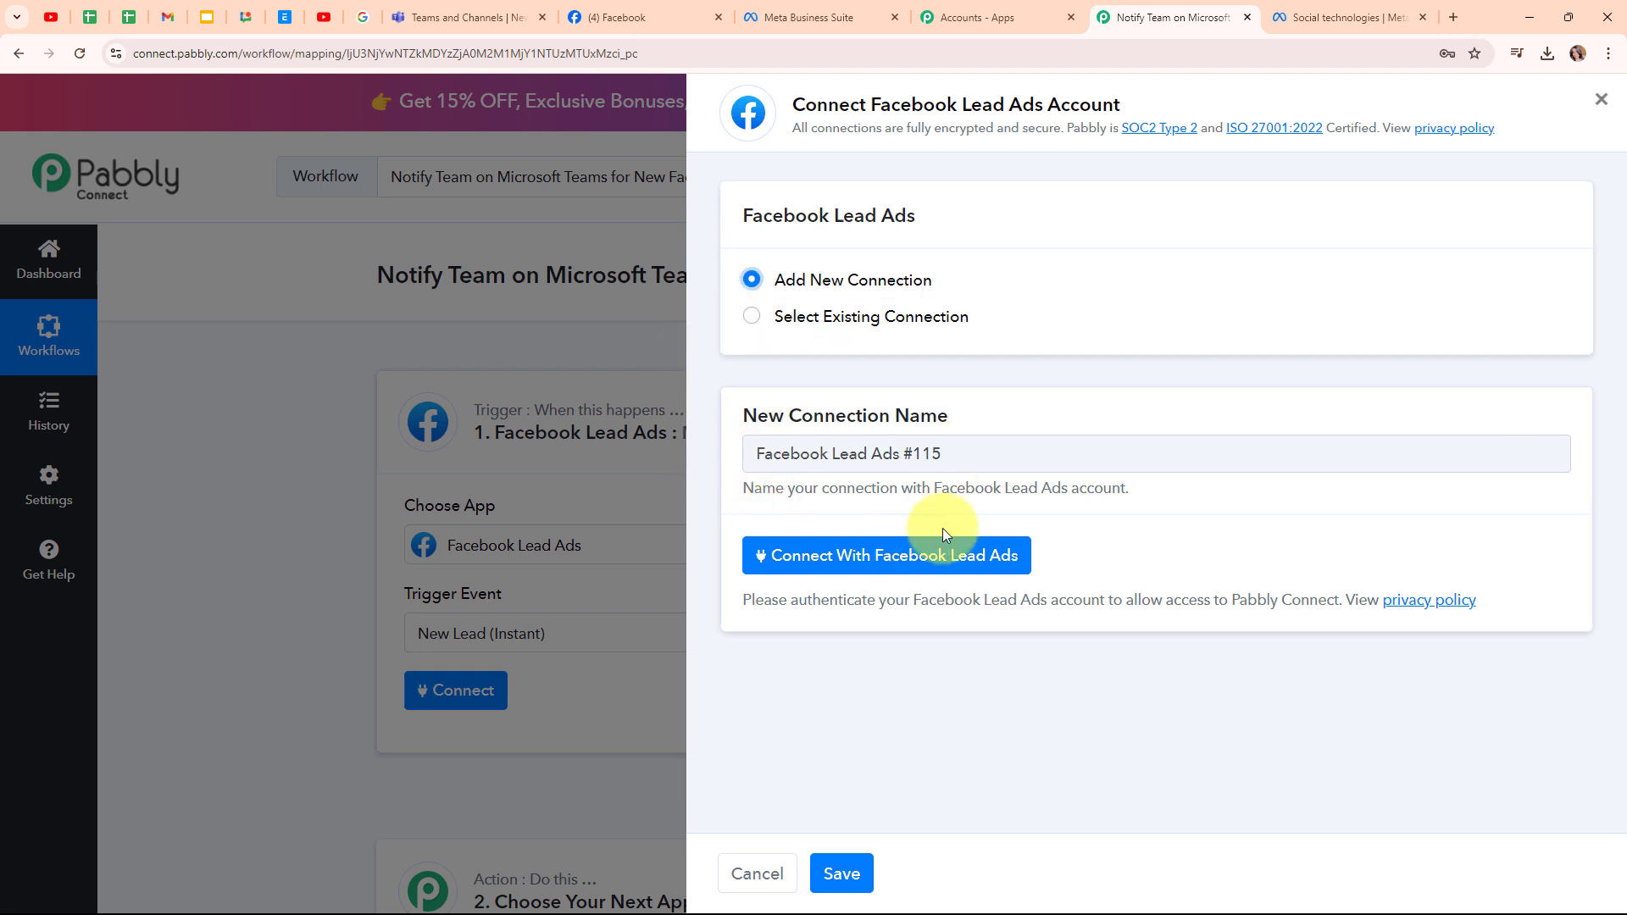
click(975, 560)
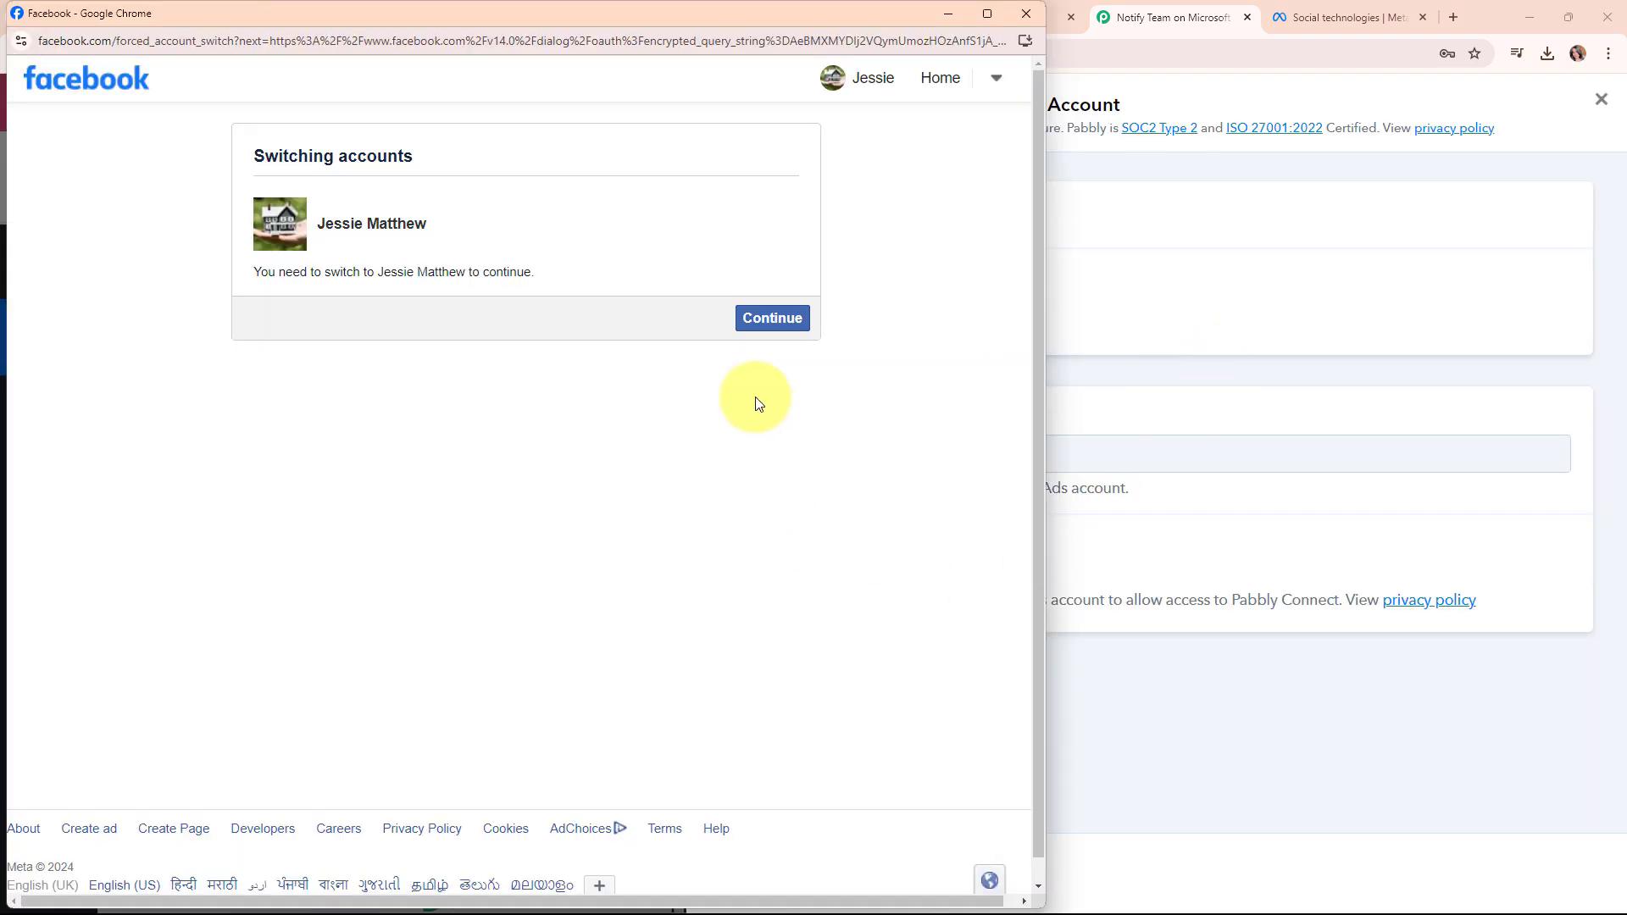
click(770, 318)
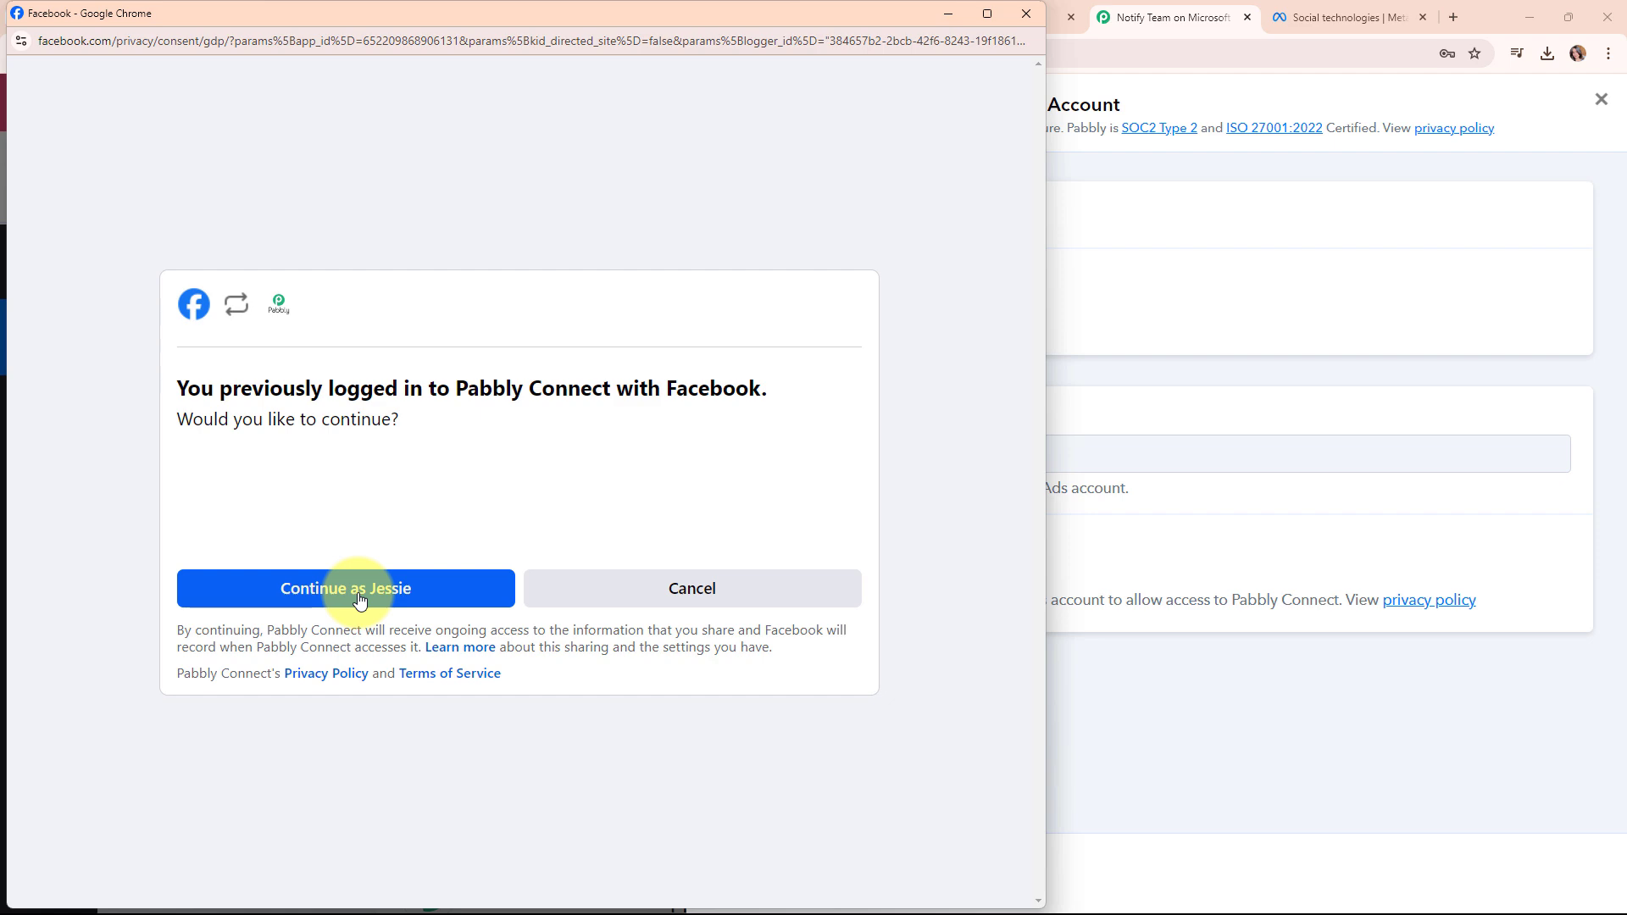
click(359, 597)
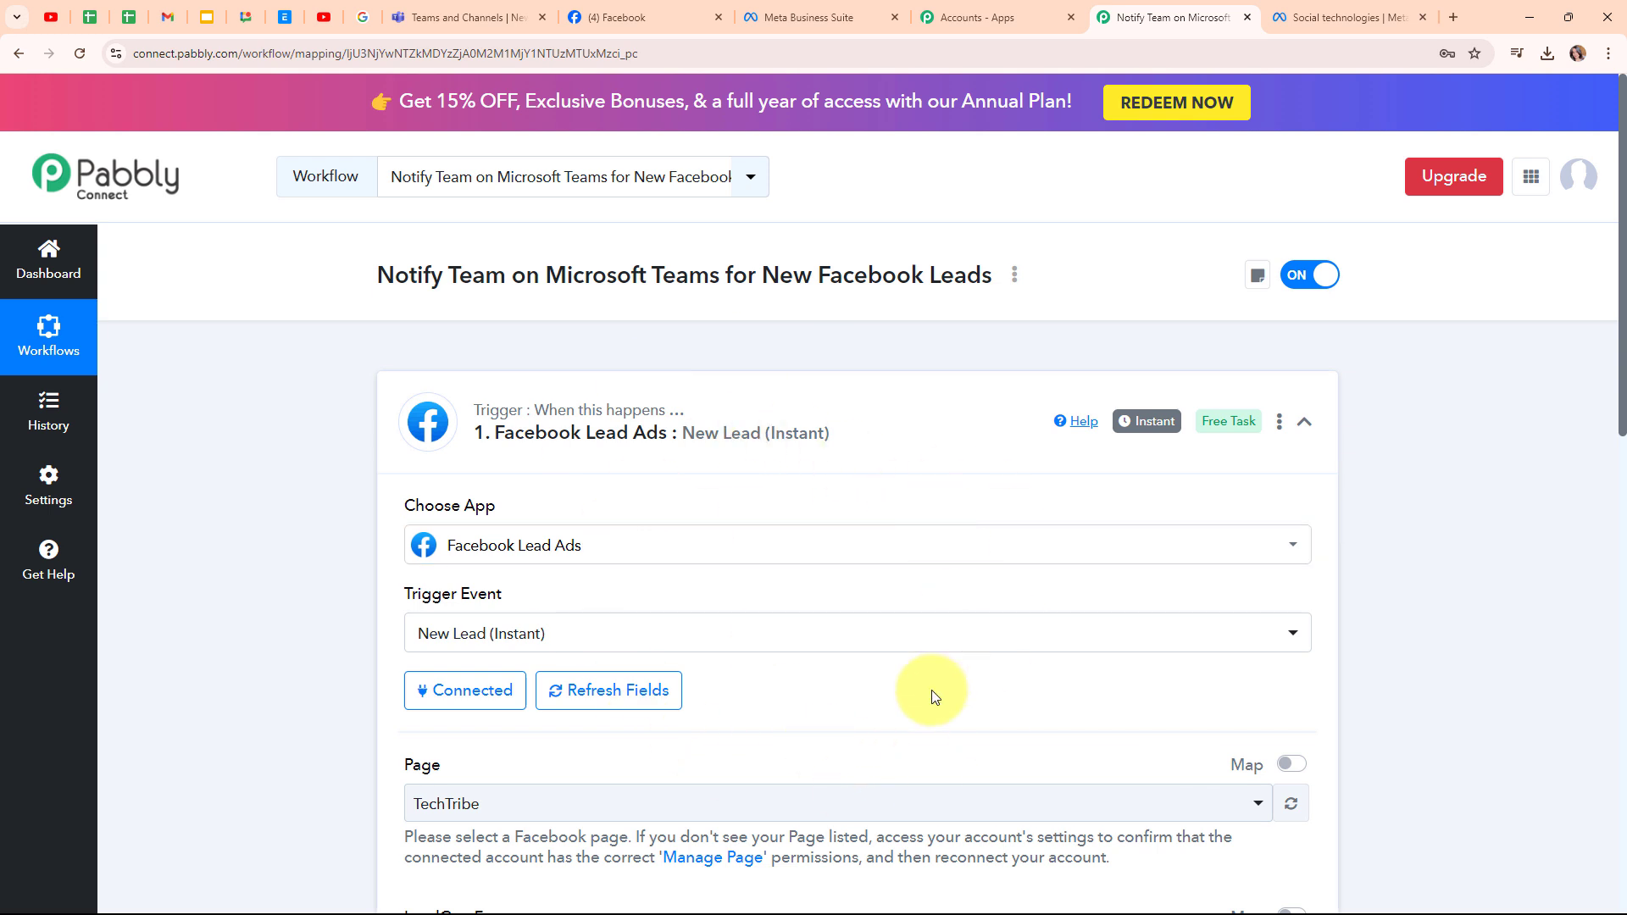
- Review the trigger's Page and LeadGen Form fields and check the Facebook page's name
scroll(907, 720, down, 4)
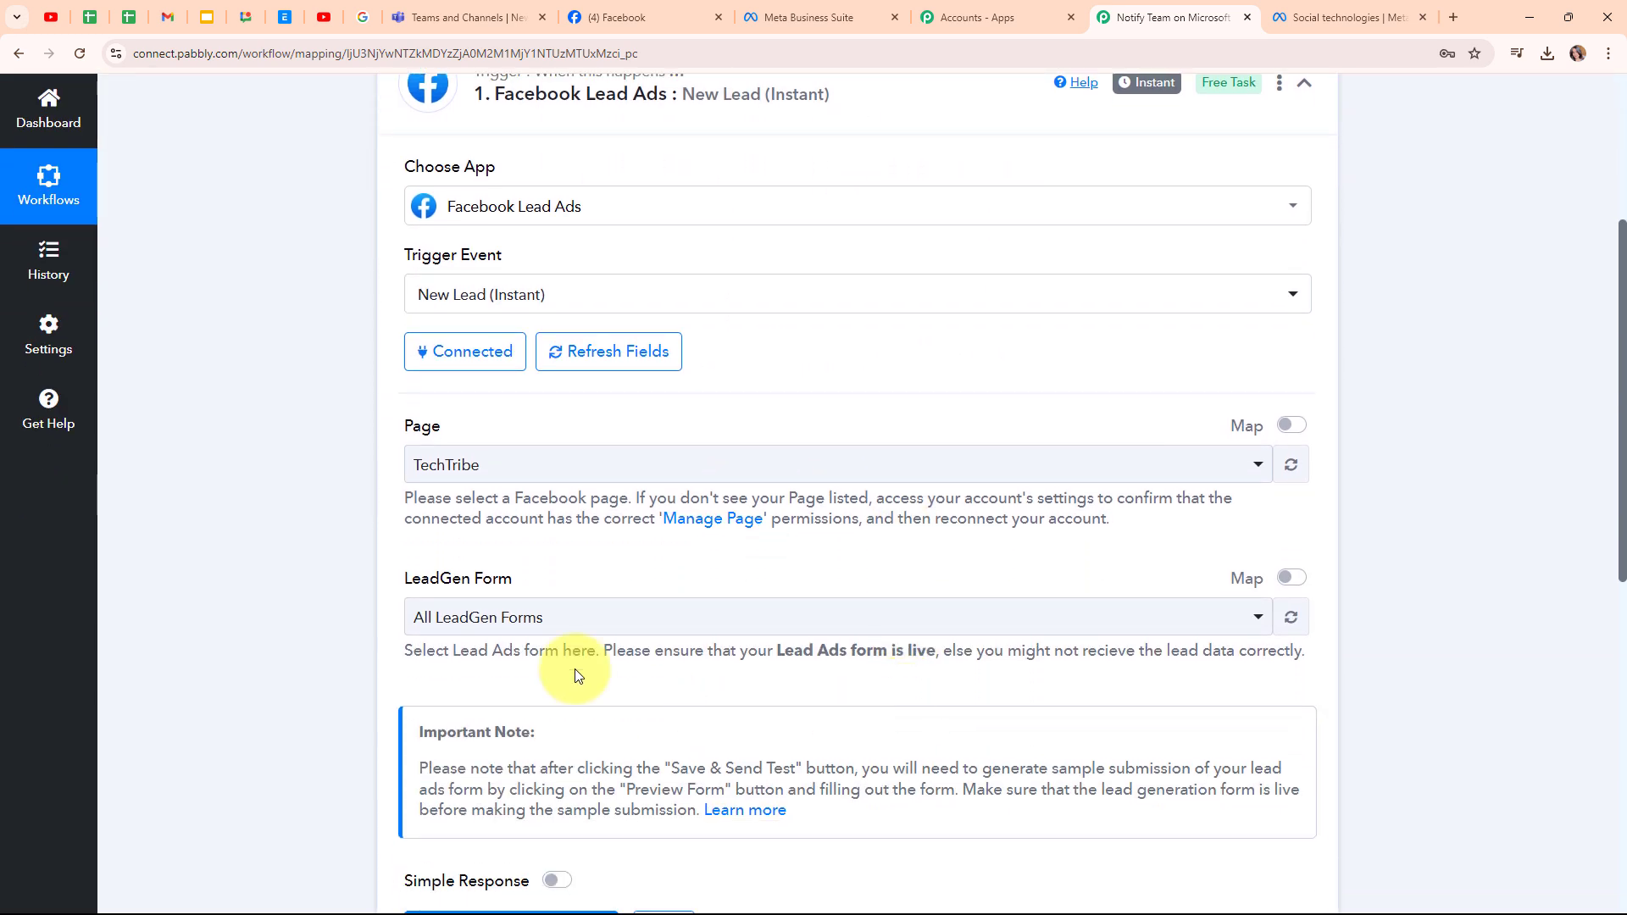
drag(404, 432, 458, 440)
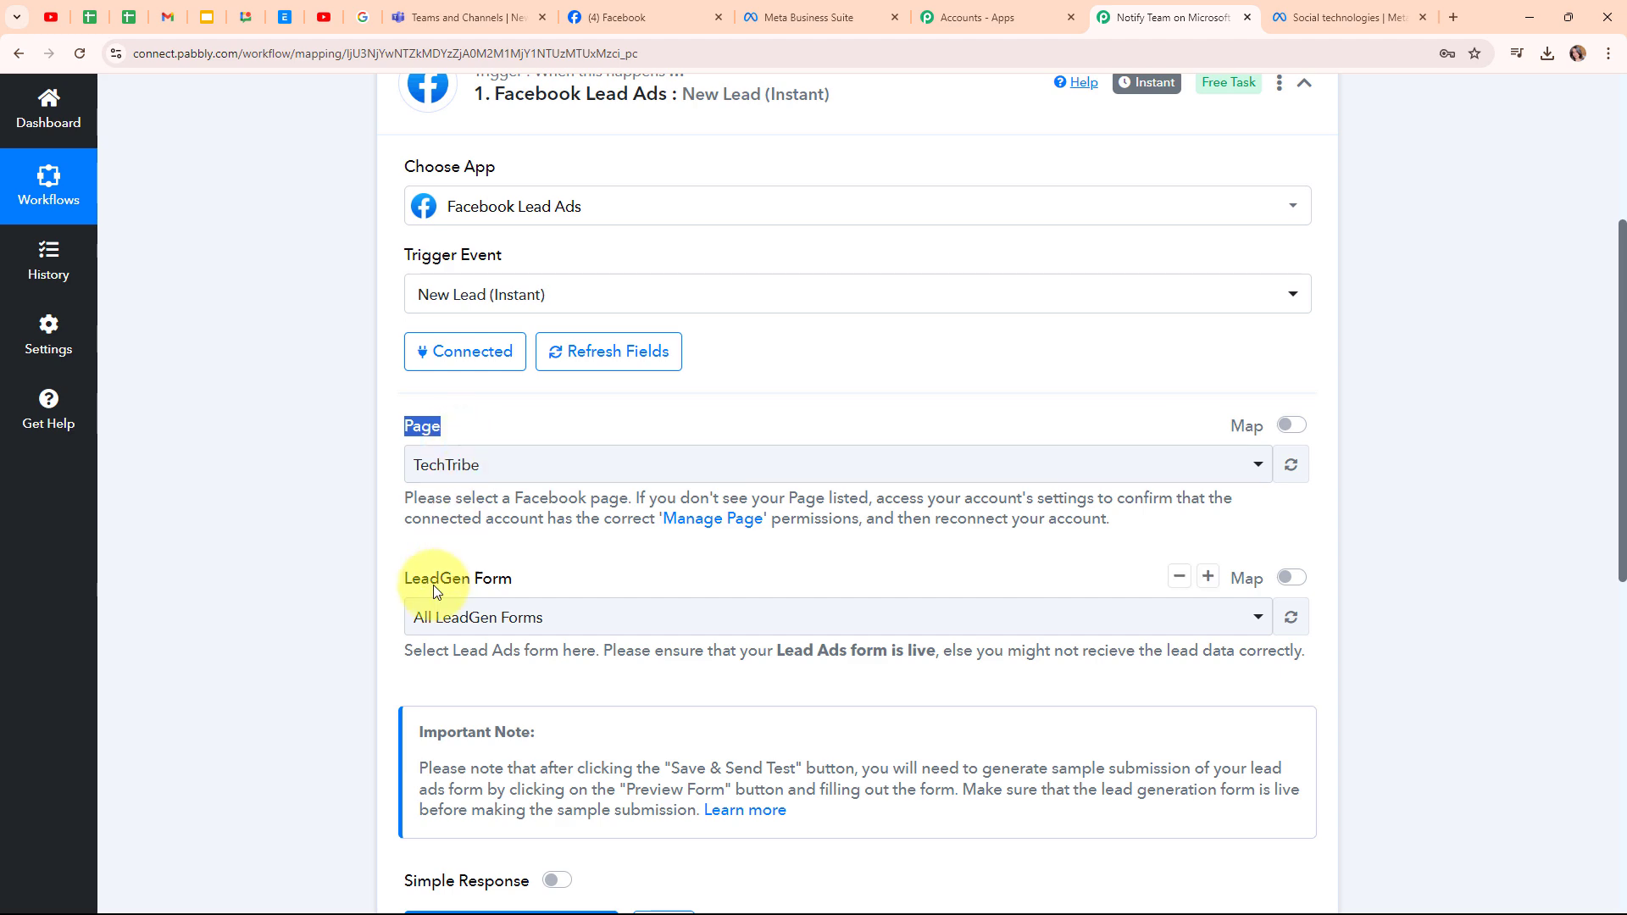
drag(411, 570, 537, 605)
click(544, 564)
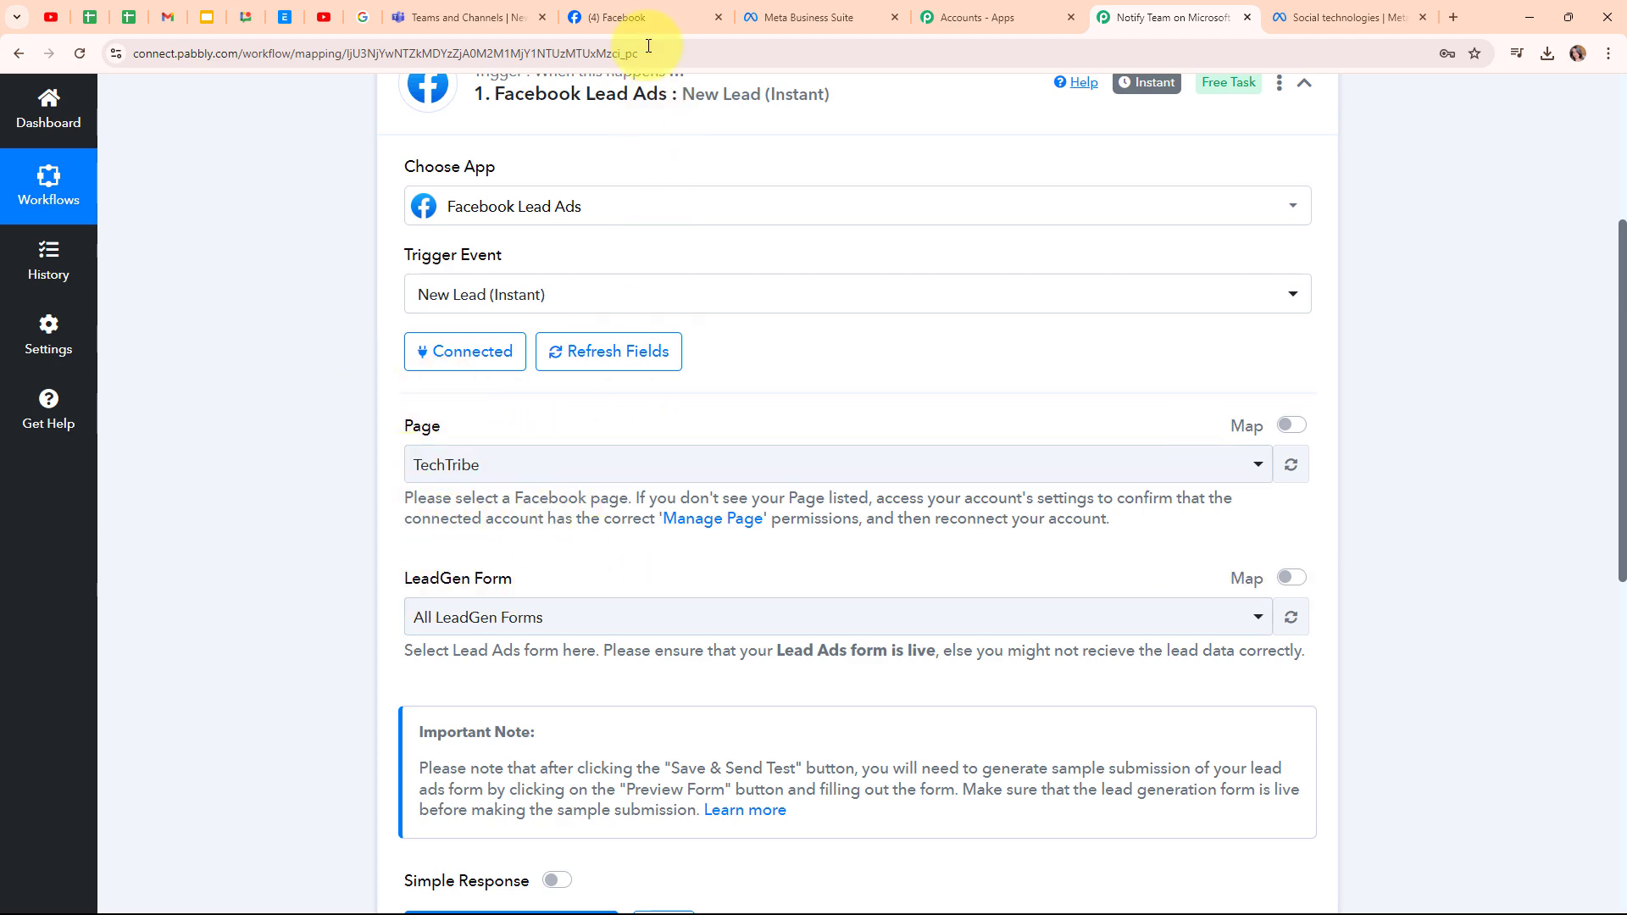
click(623, 17)
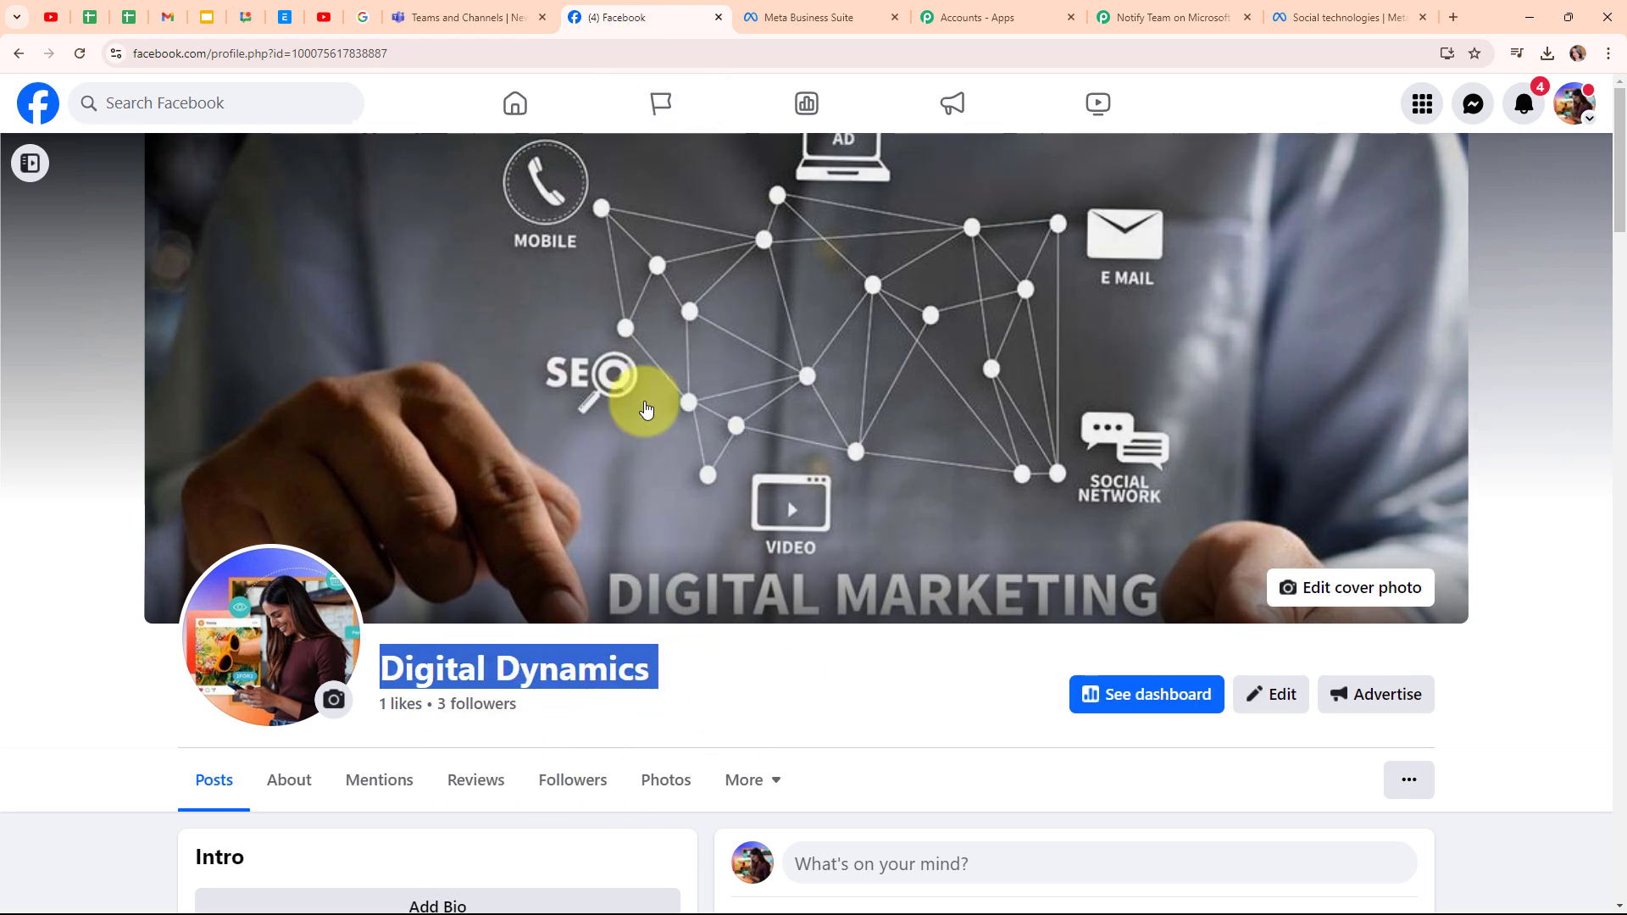
click(699, 722)
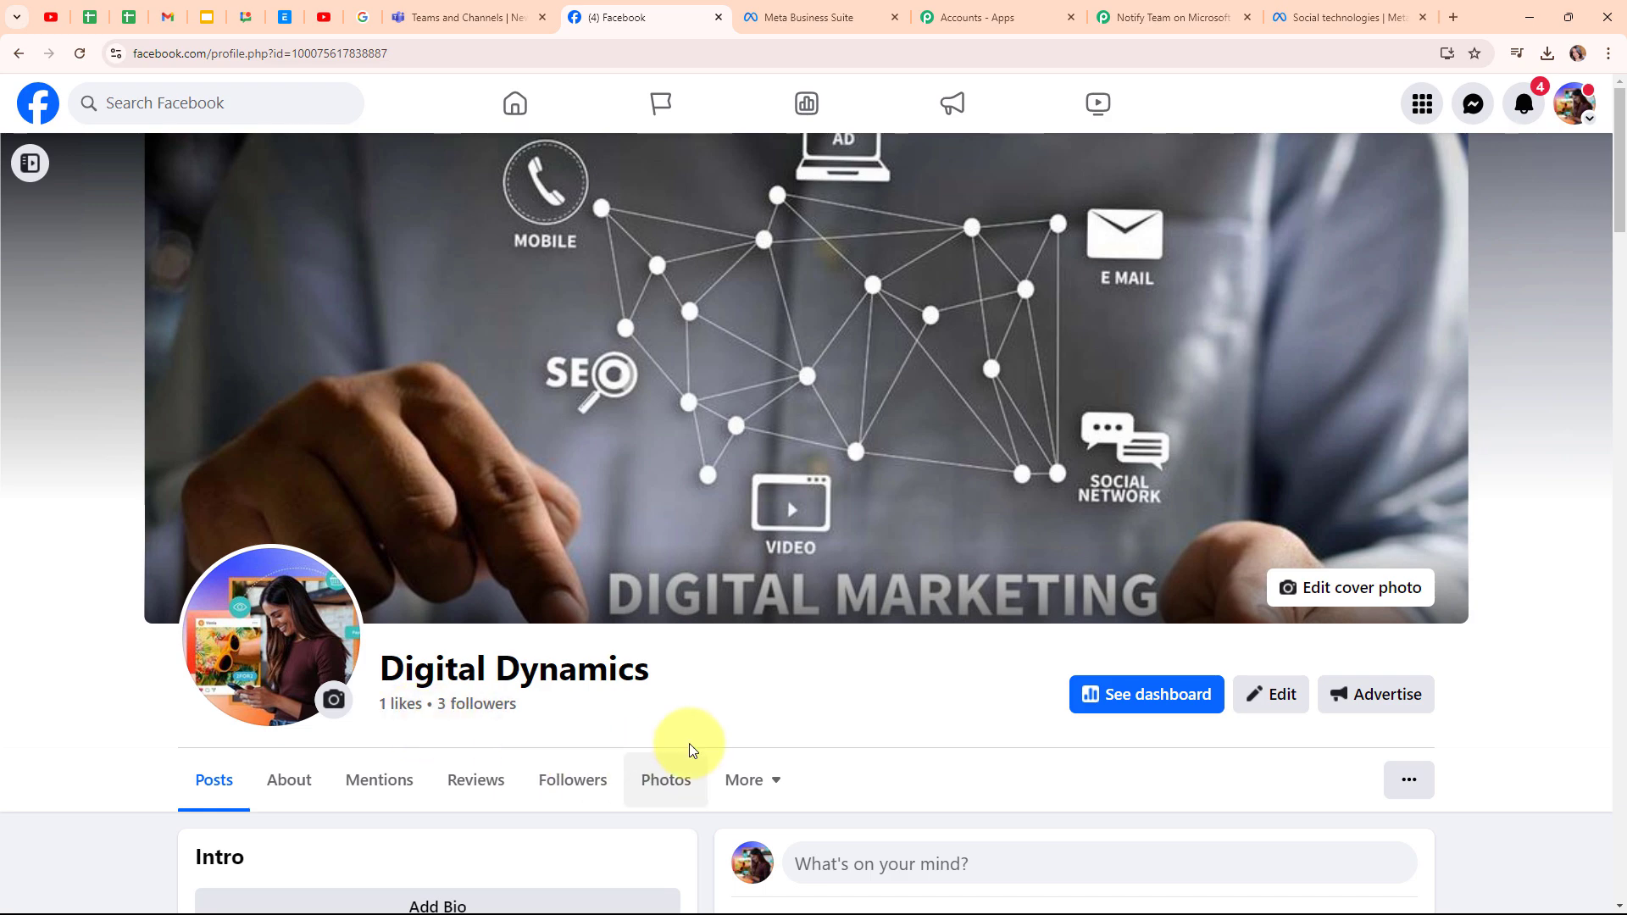
- Set the trigger's Page to Digital Dynamics by searching 'dig'
click(1169, 17)
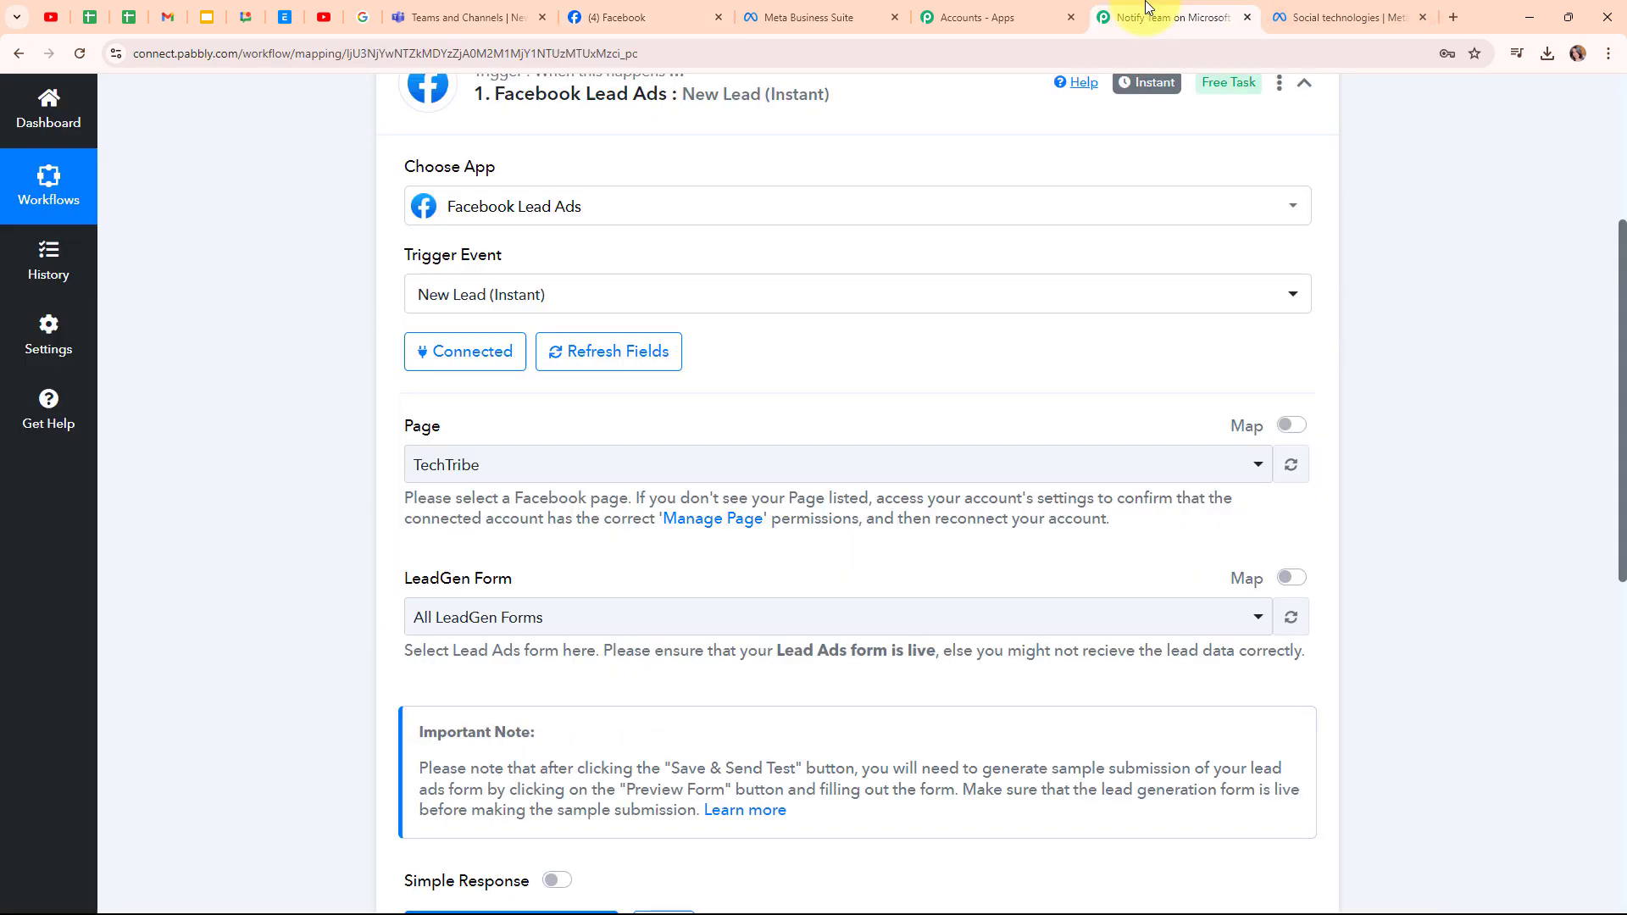
click(520, 467)
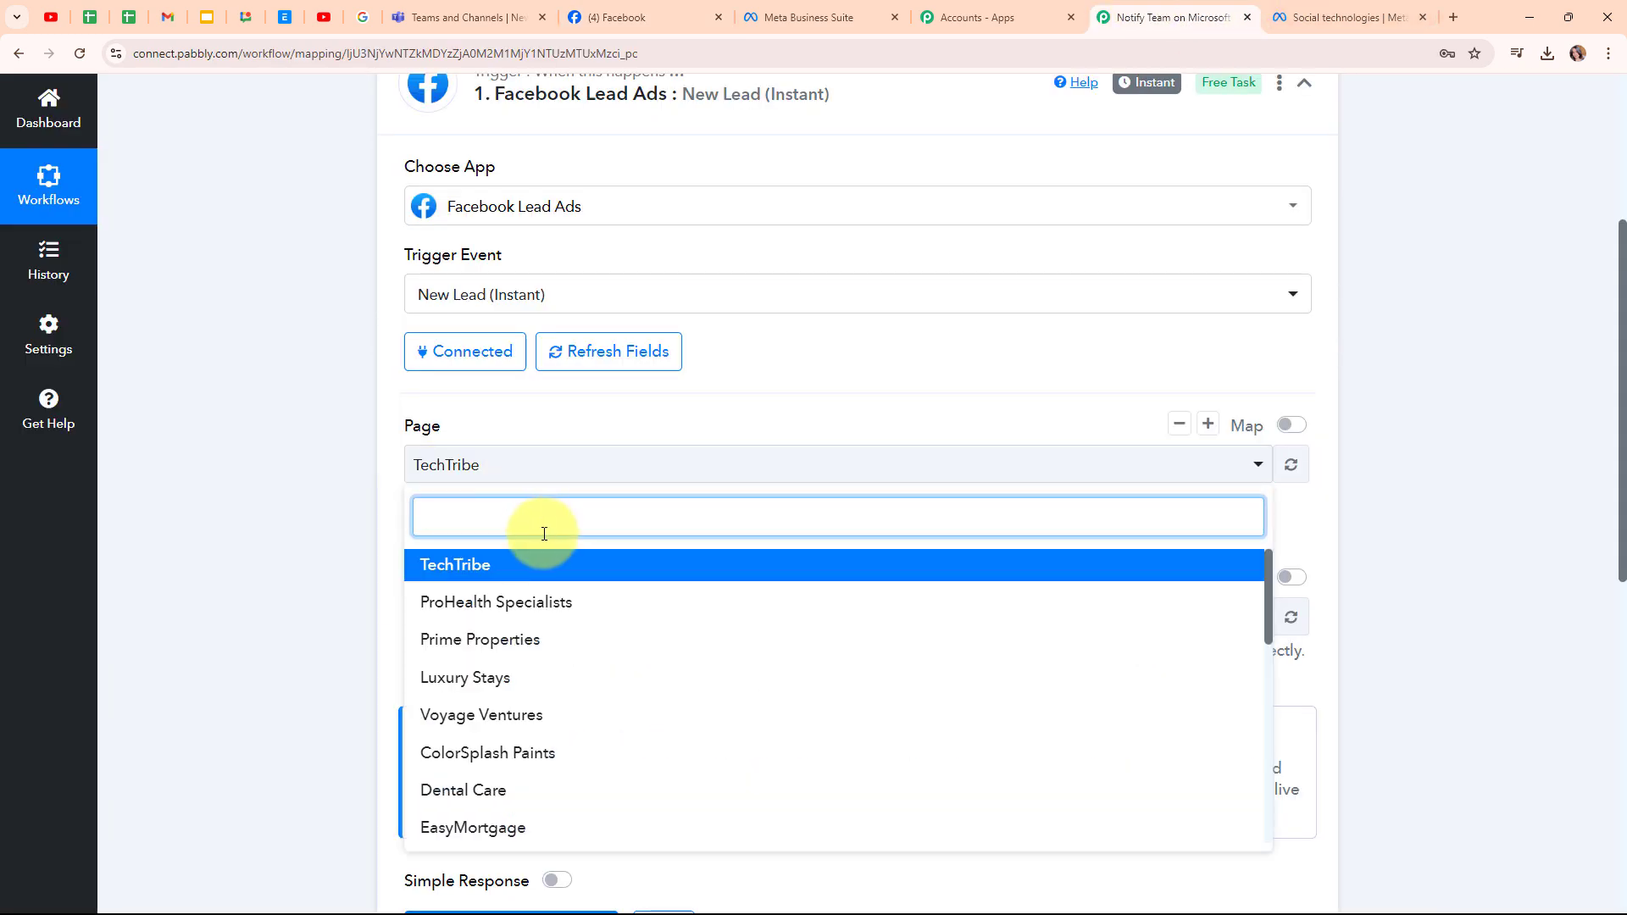
text(d)
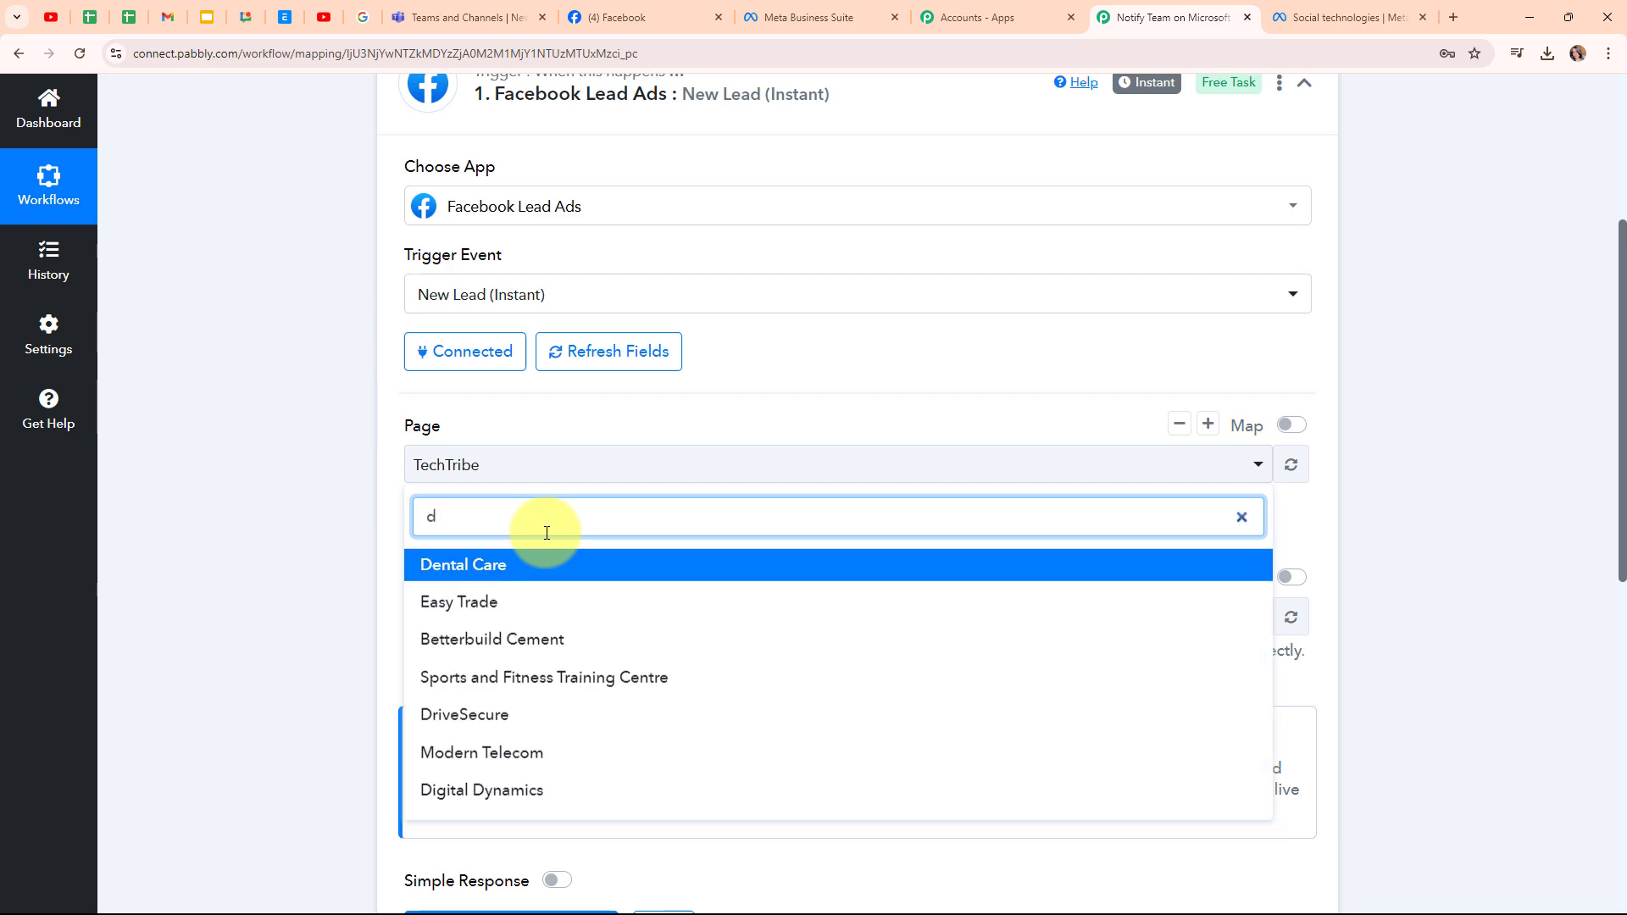
text(ig)
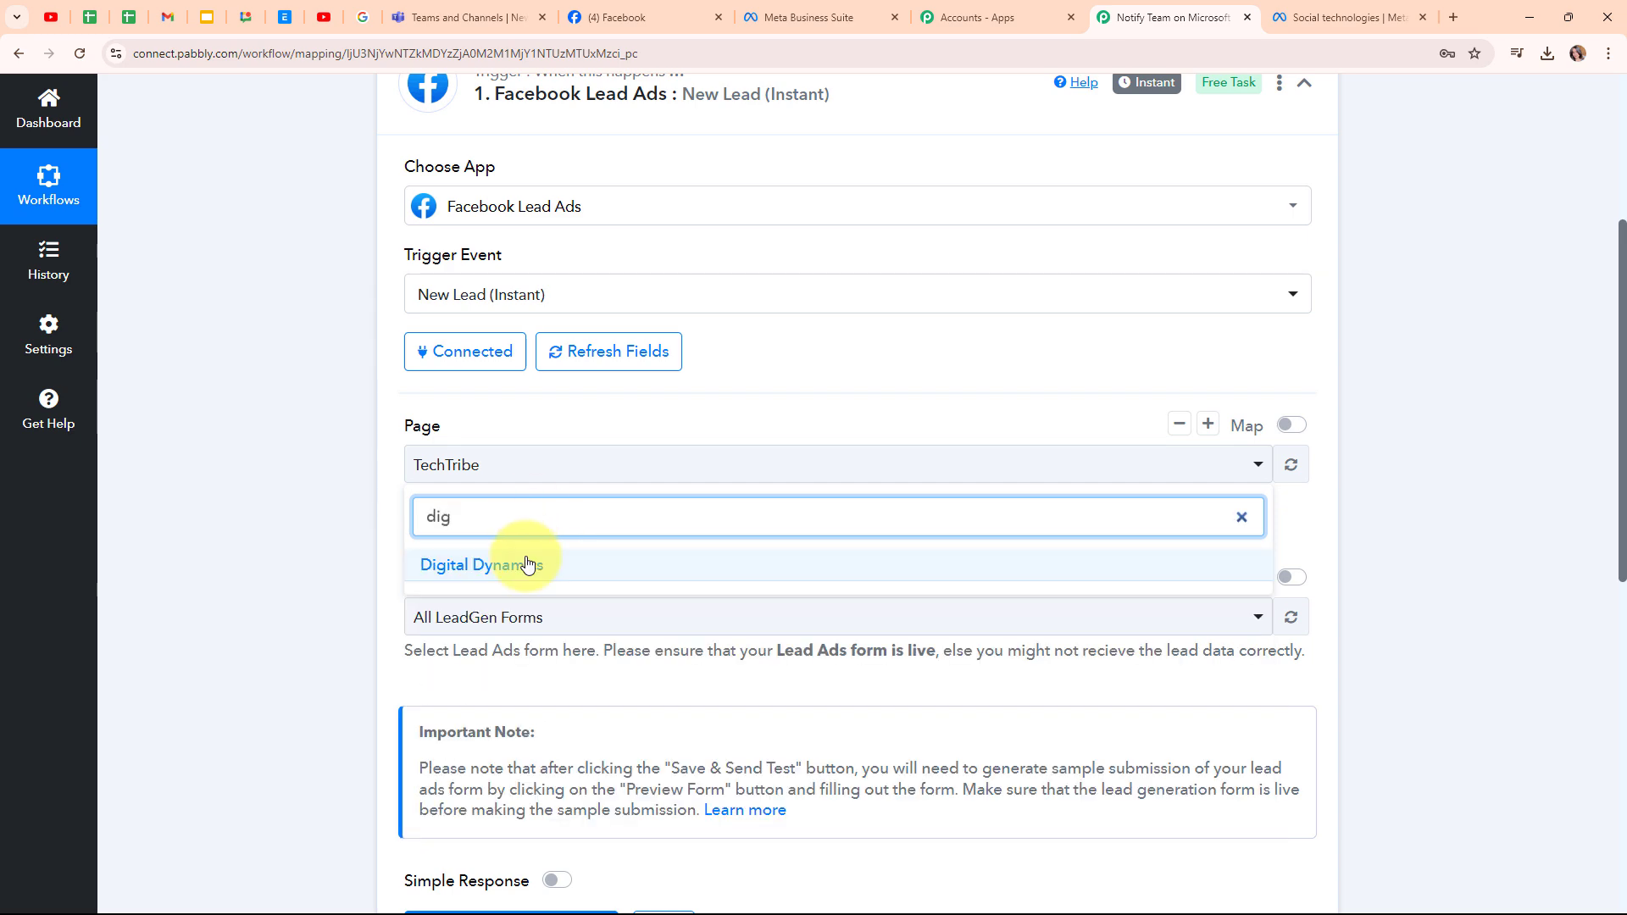
click(526, 563)
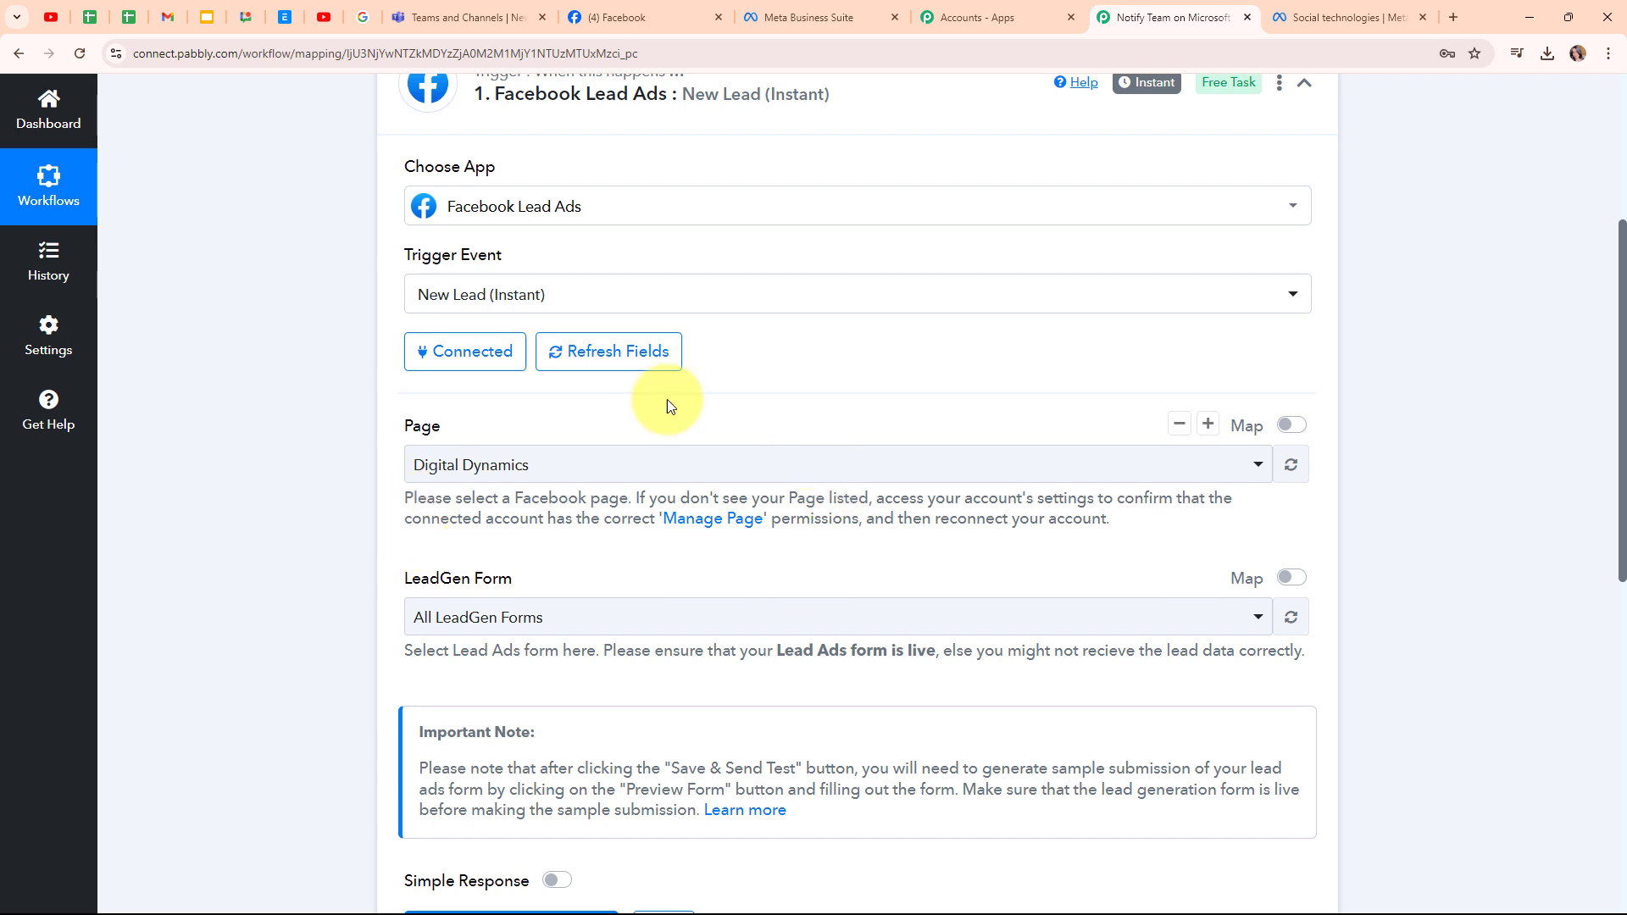
- Check the lead forms in Meta Business Suite, then set the LeadGen Form to Enquiry Form
scroll(475, 508, down, 1)
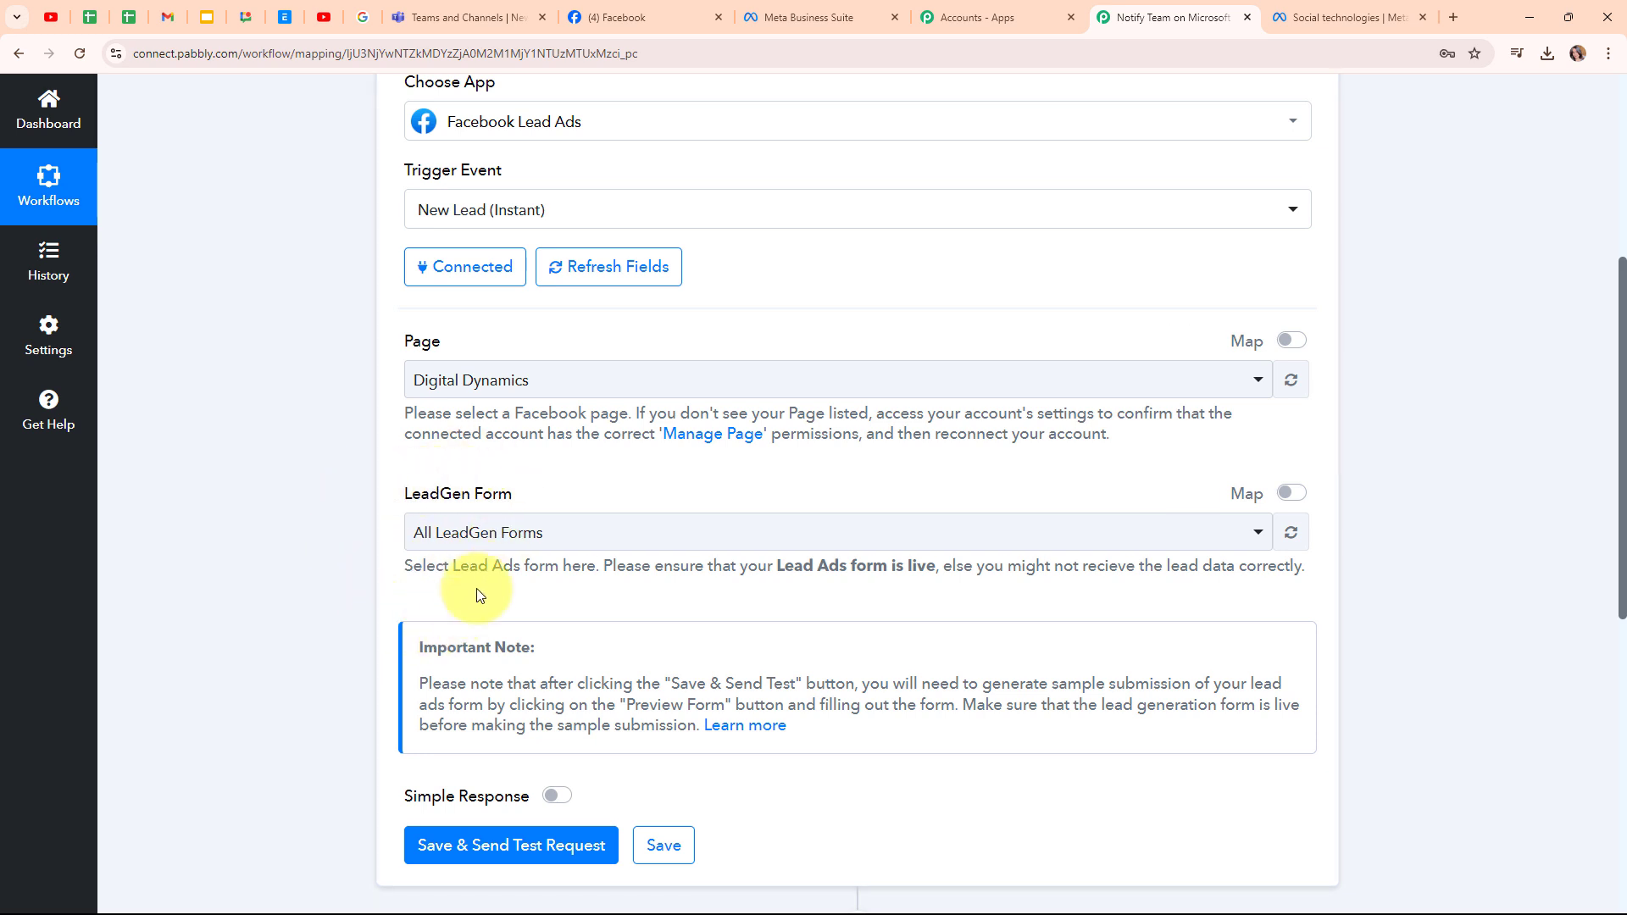
click(862, 8)
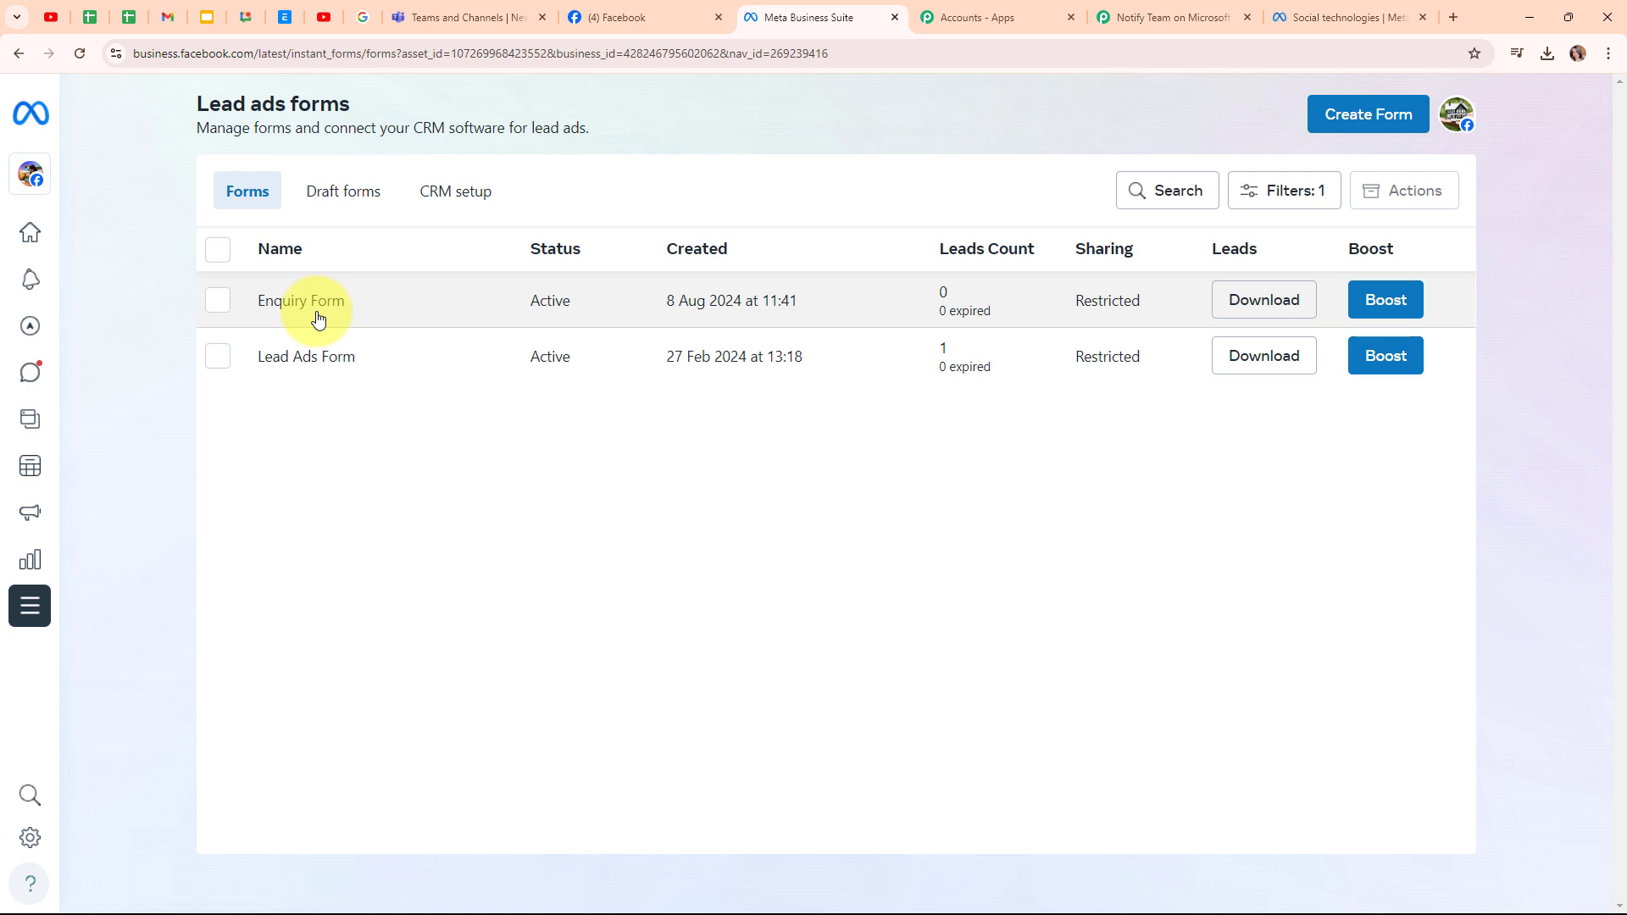
click(1183, 10)
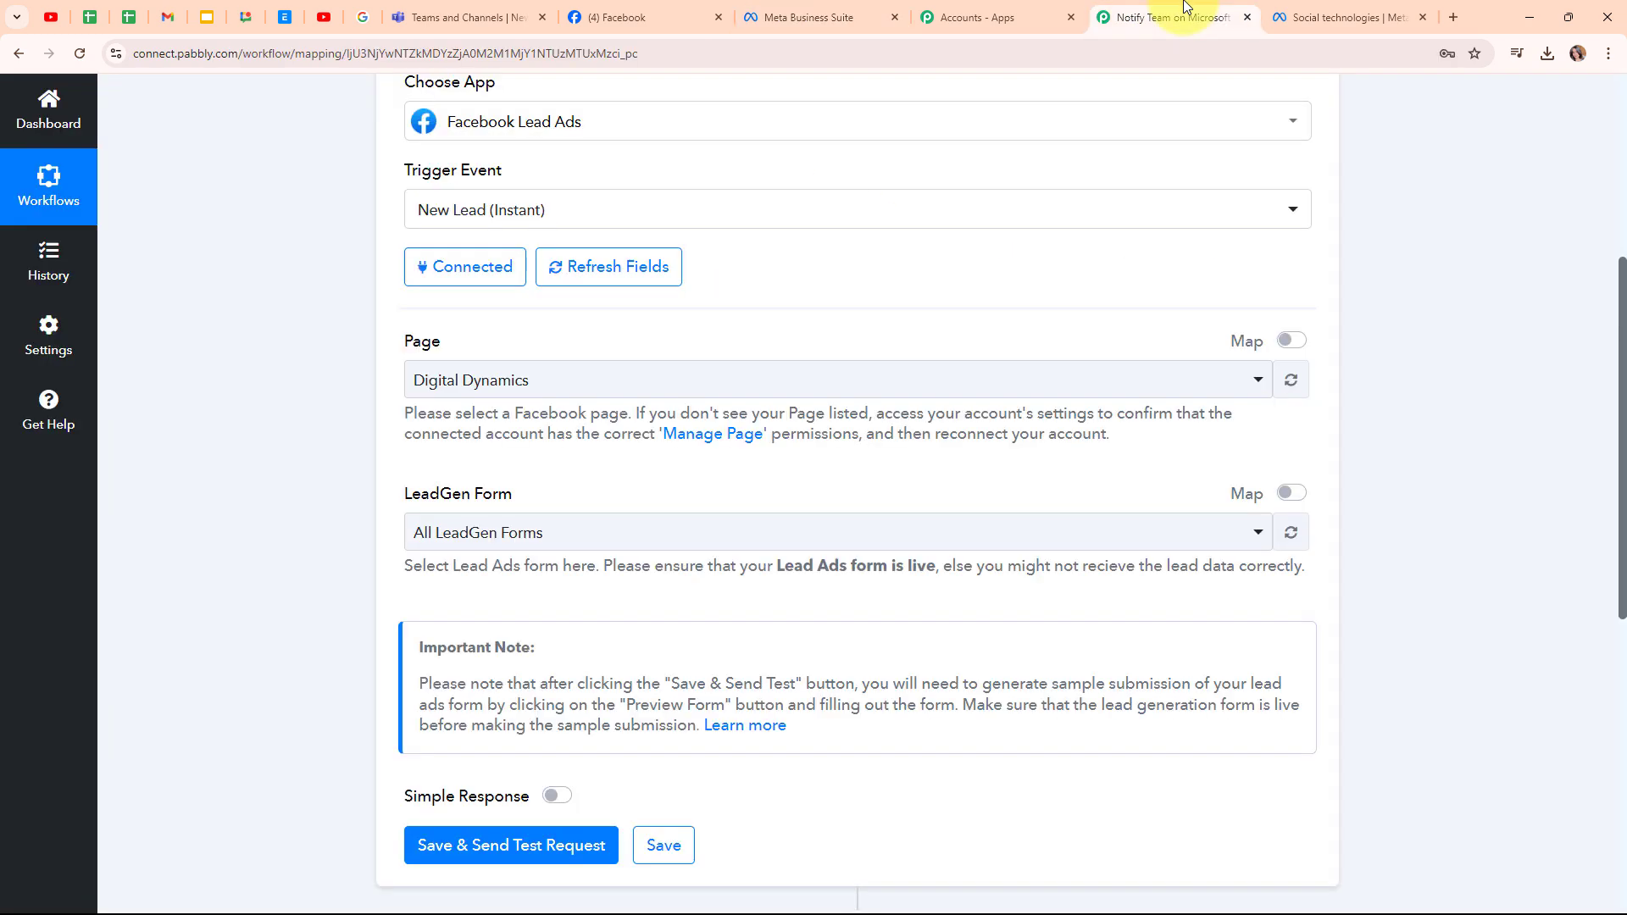
click(570, 532)
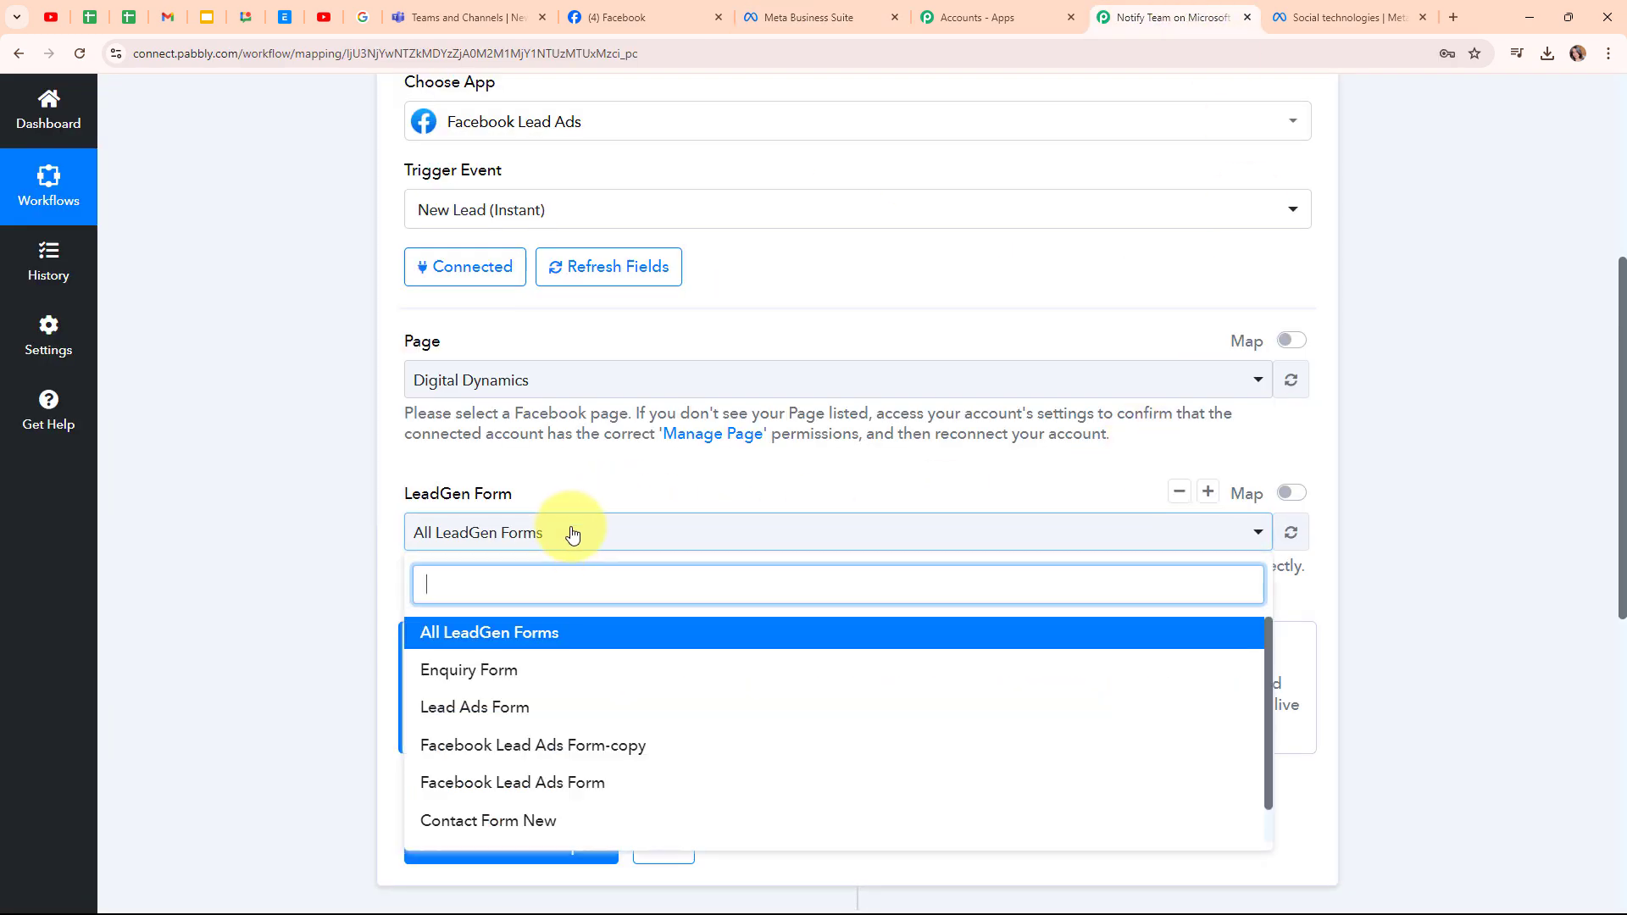
click(573, 671)
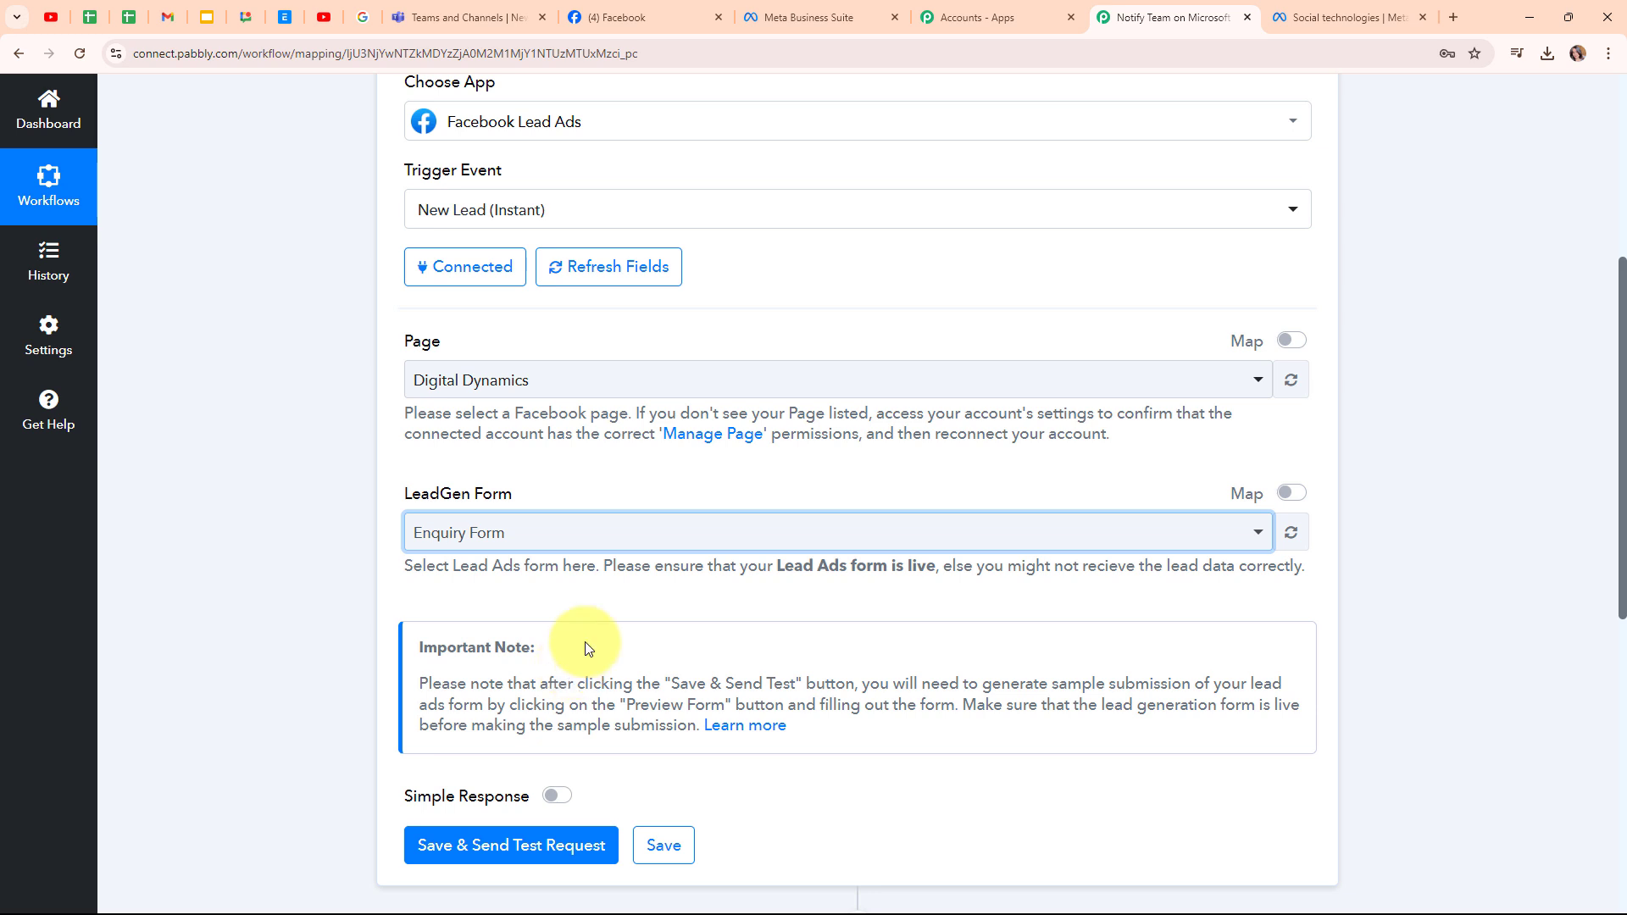
click(601, 542)
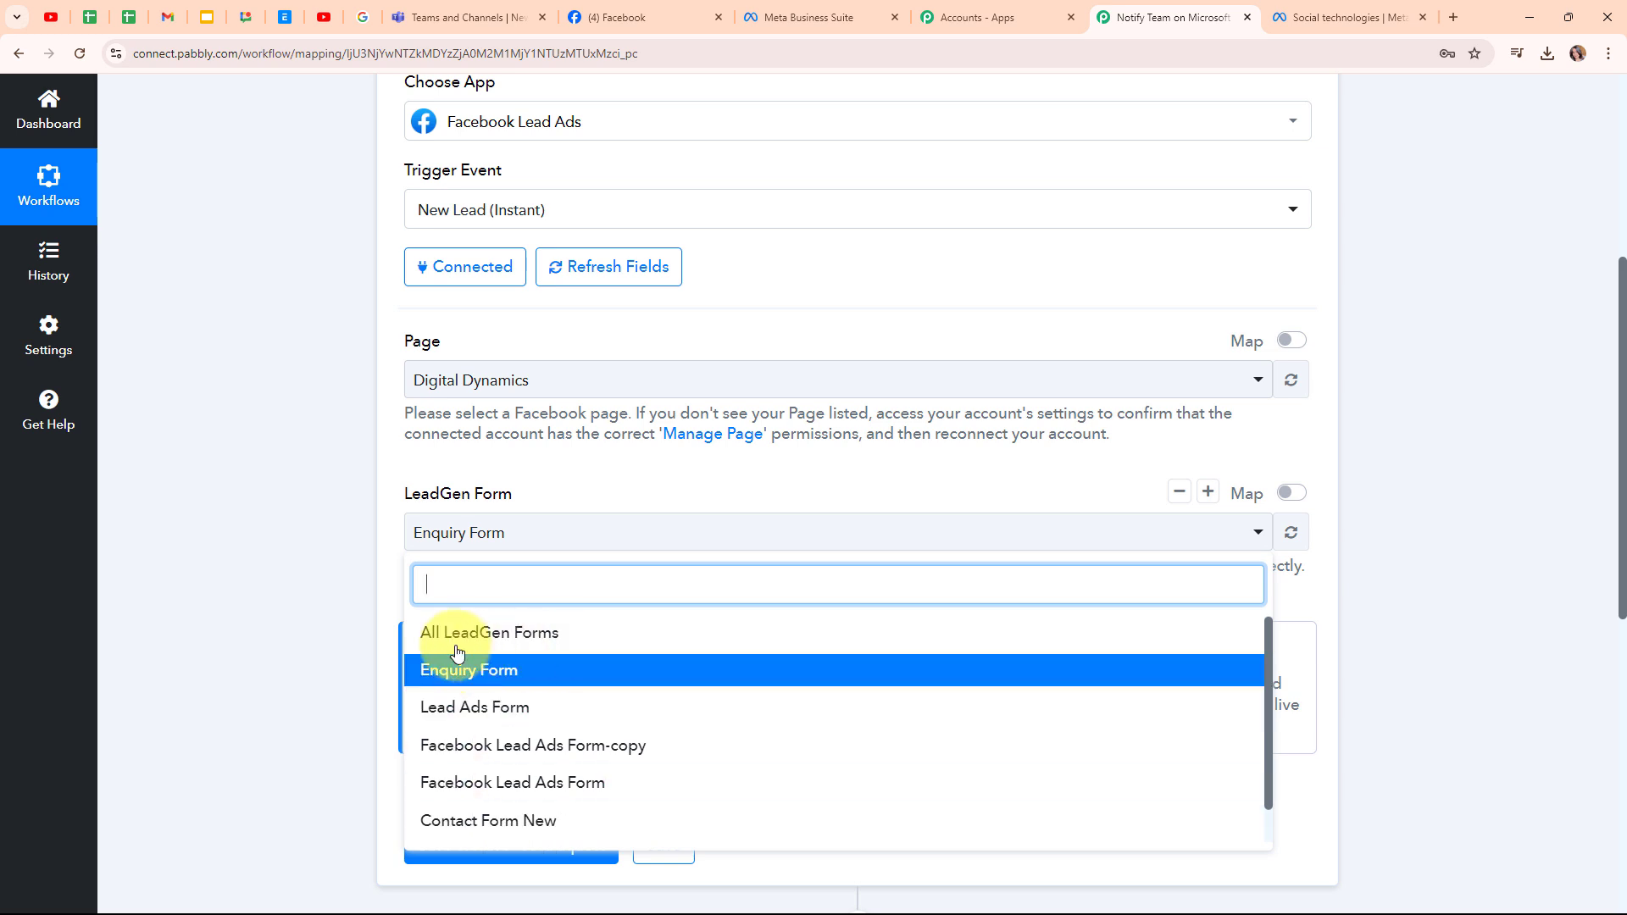
click(291, 558)
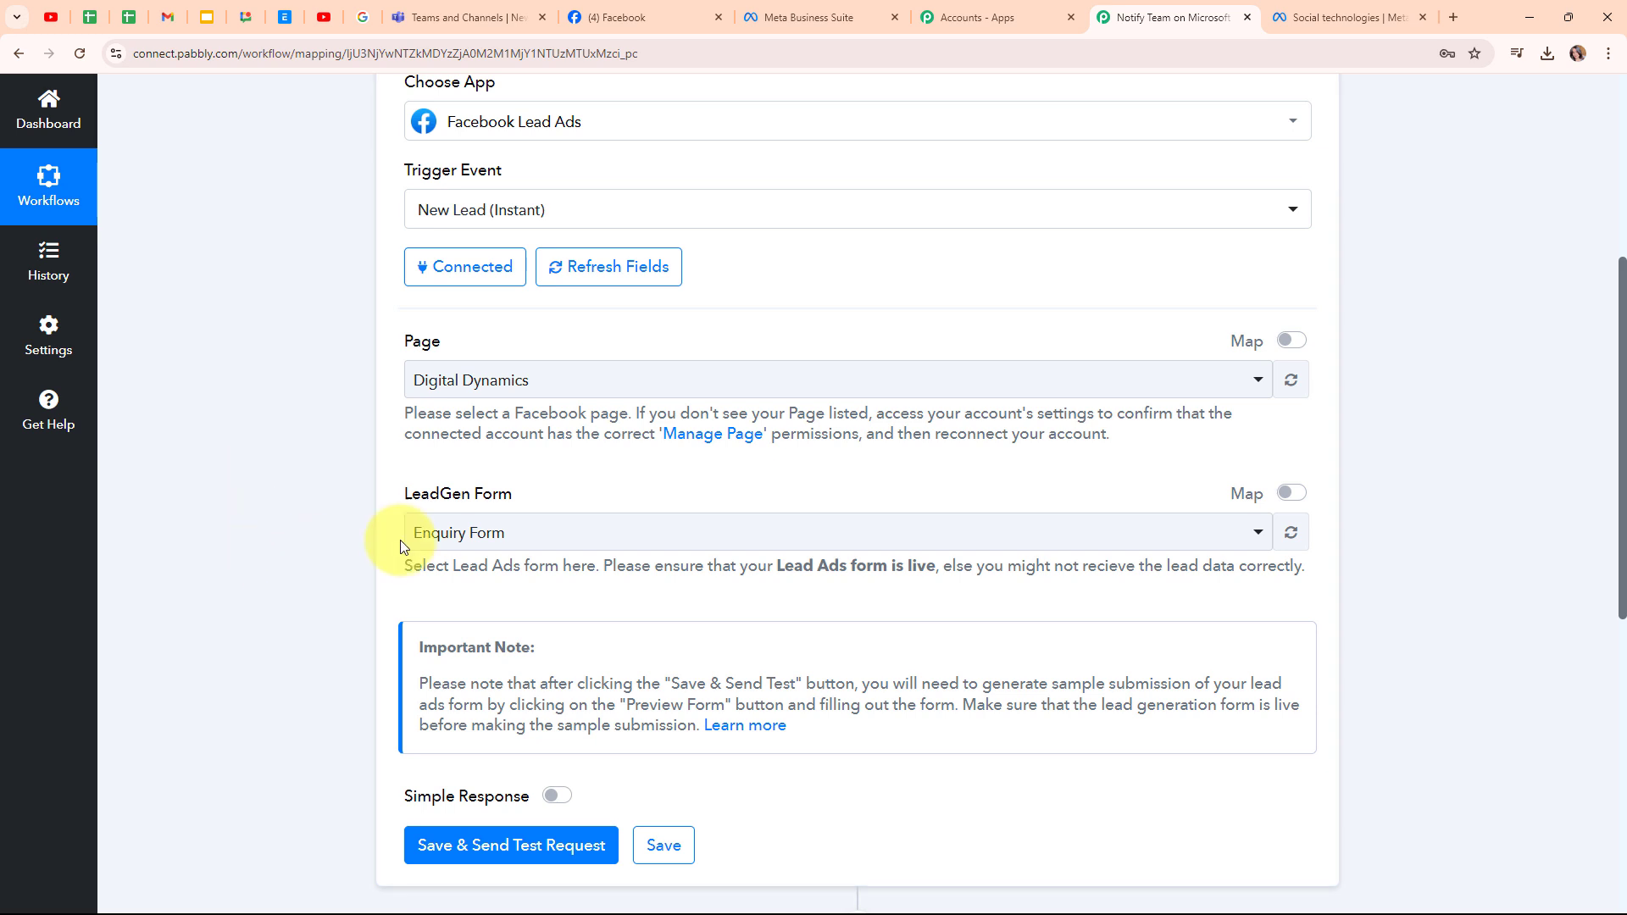
scroll(857, 458, down, 3)
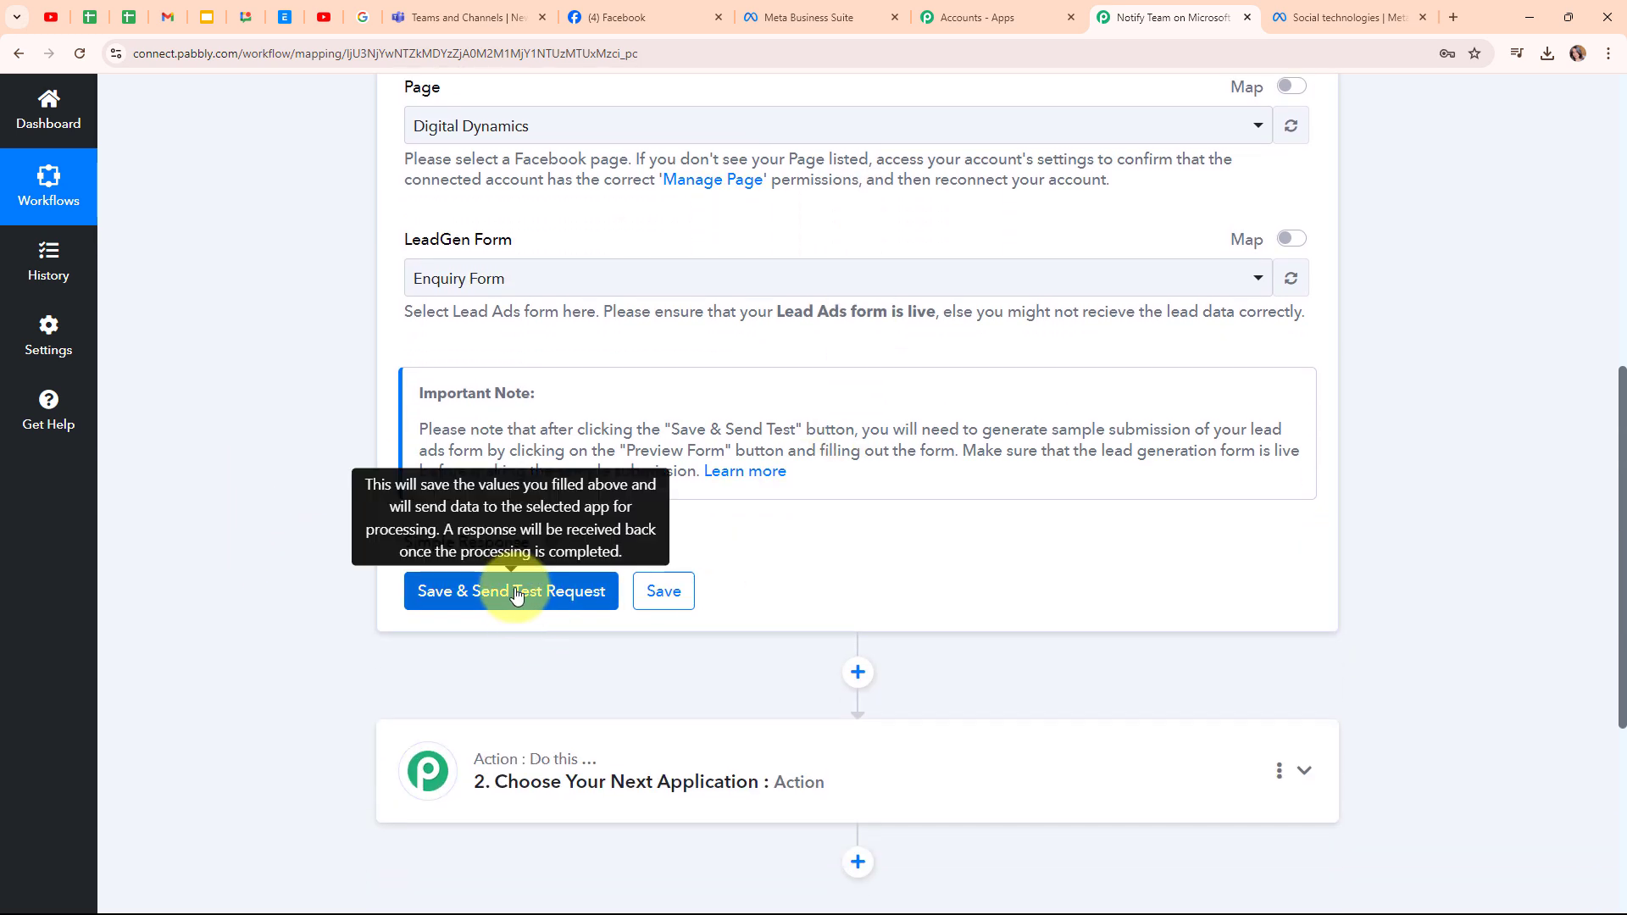
- Save the trigger with a test request, then switch to the Meta for Developers tab
click(518, 592)
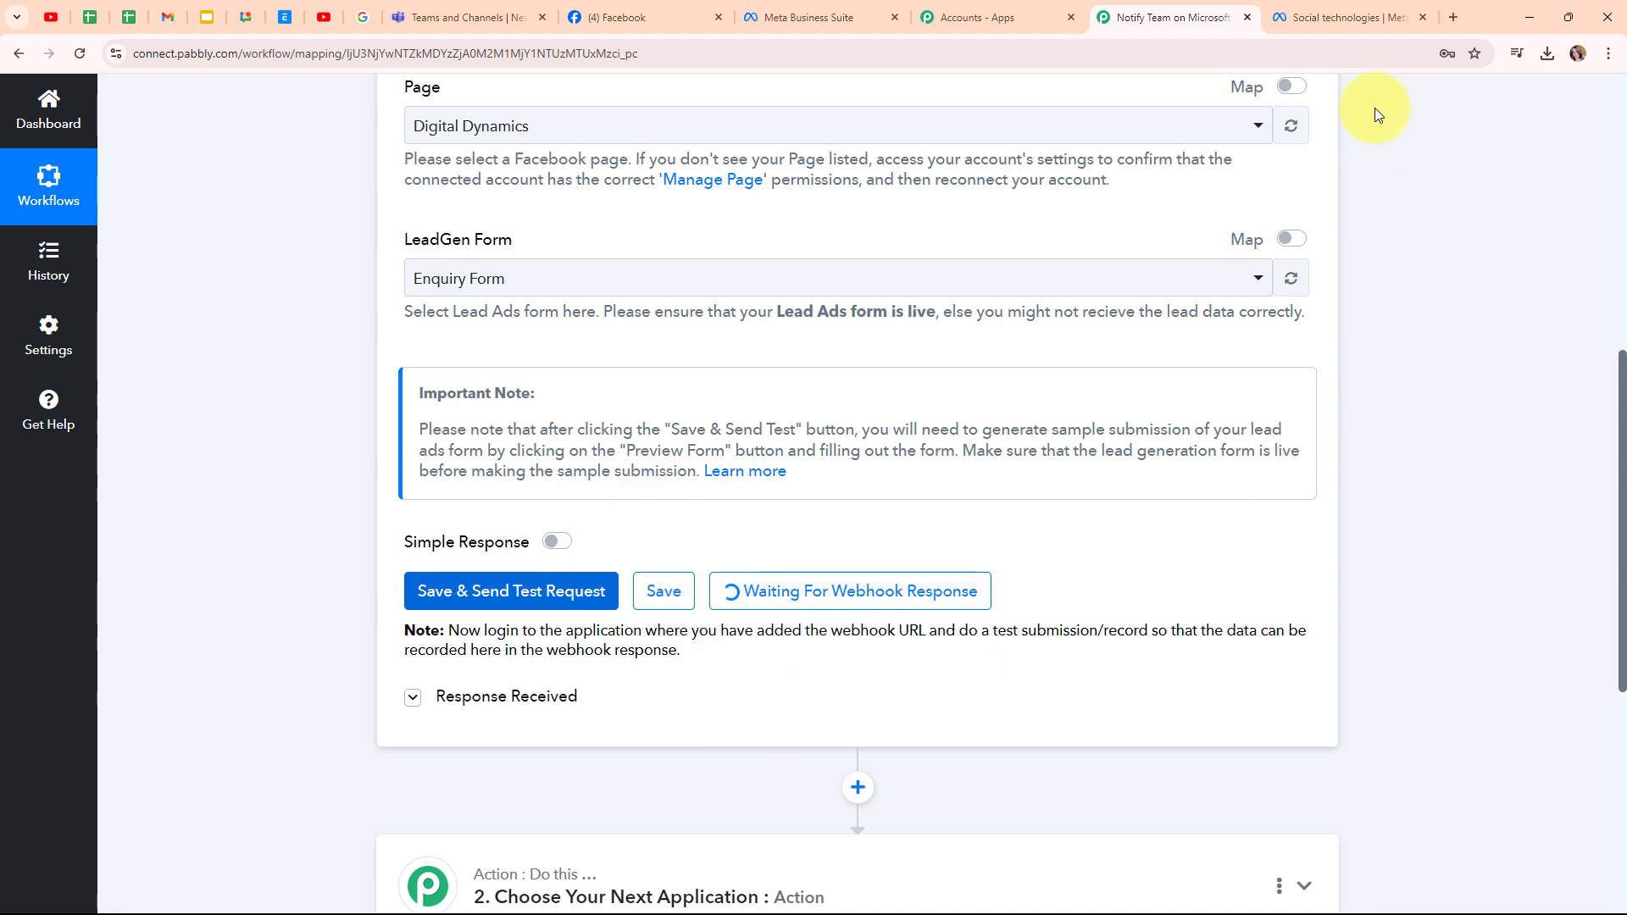
click(1348, 16)
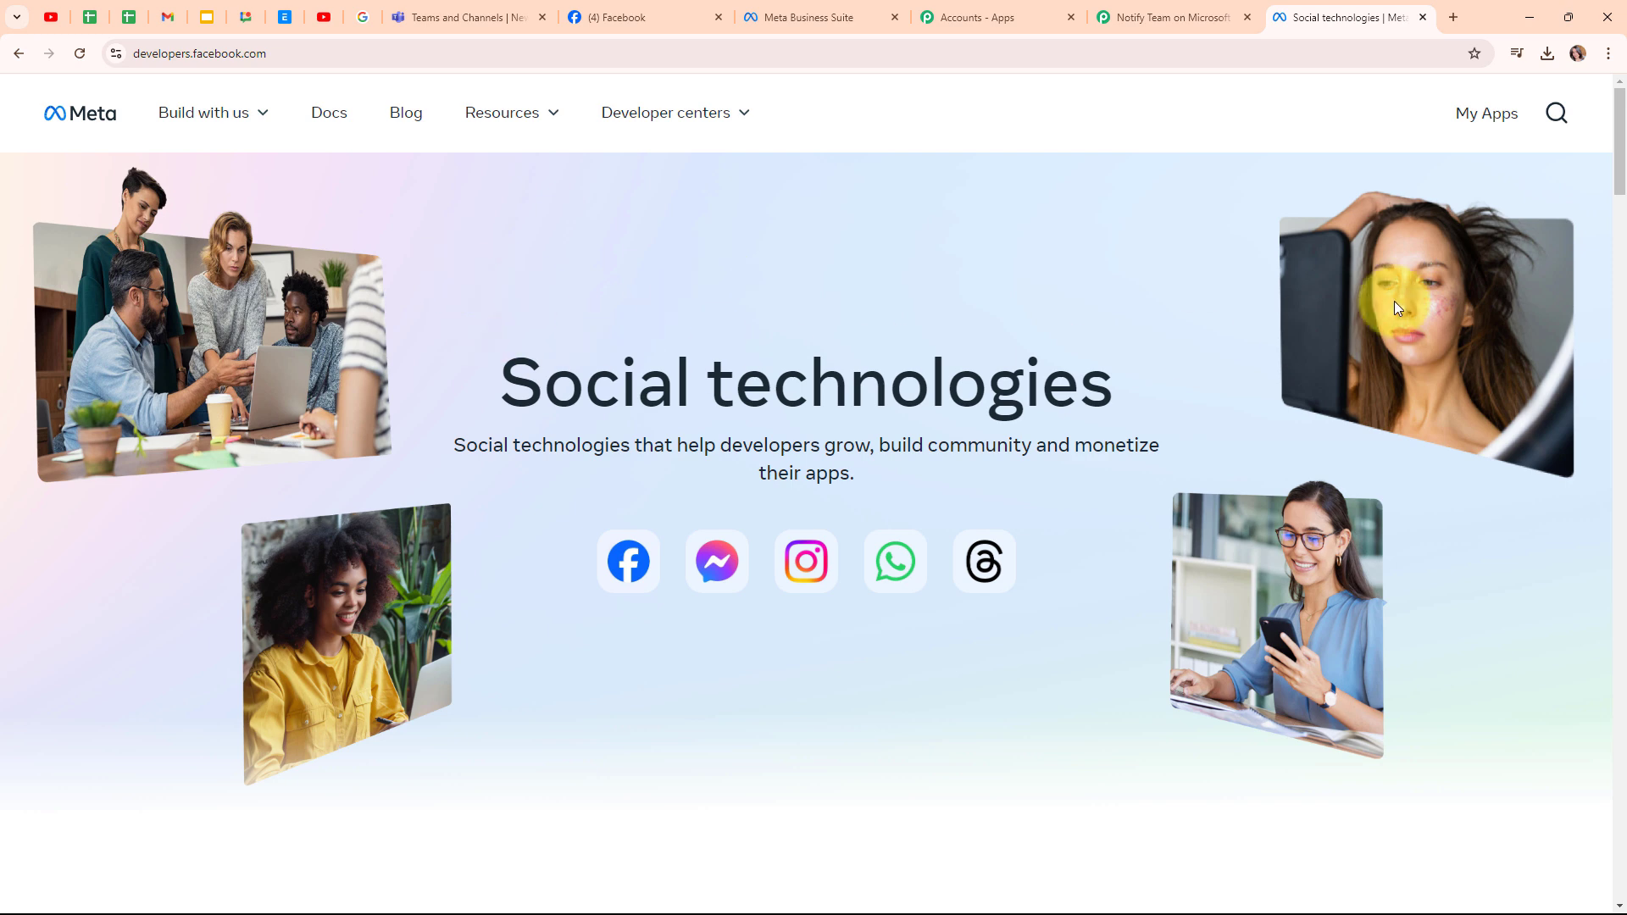
- Open the Lead Ads Testing Tool from the developer tools page
click(1500, 116)
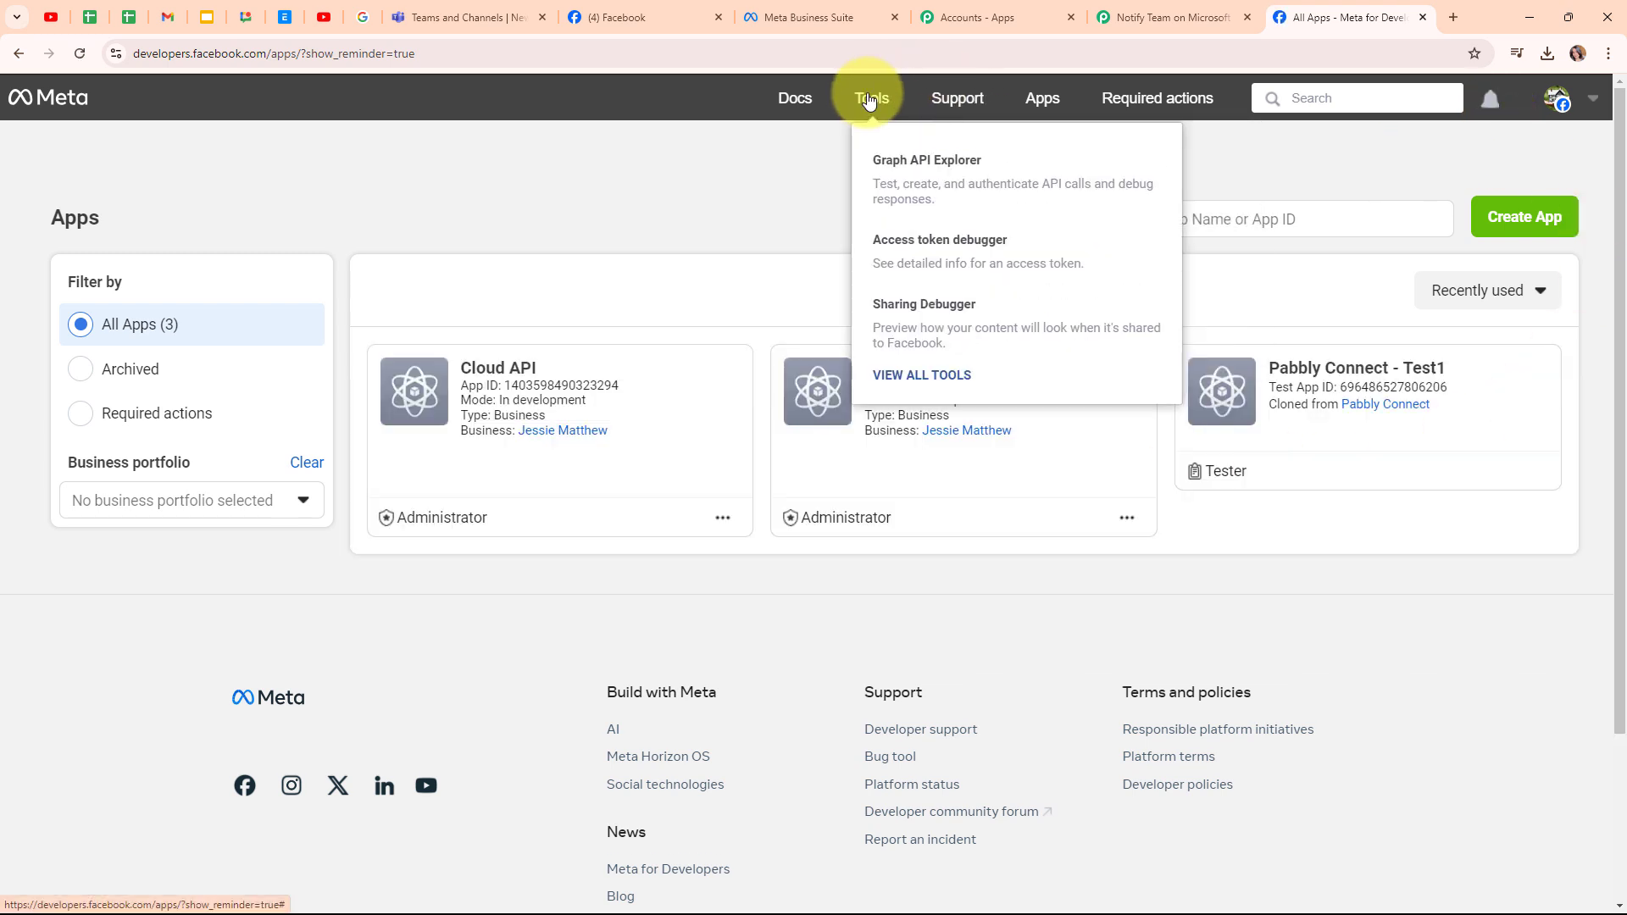
click(869, 100)
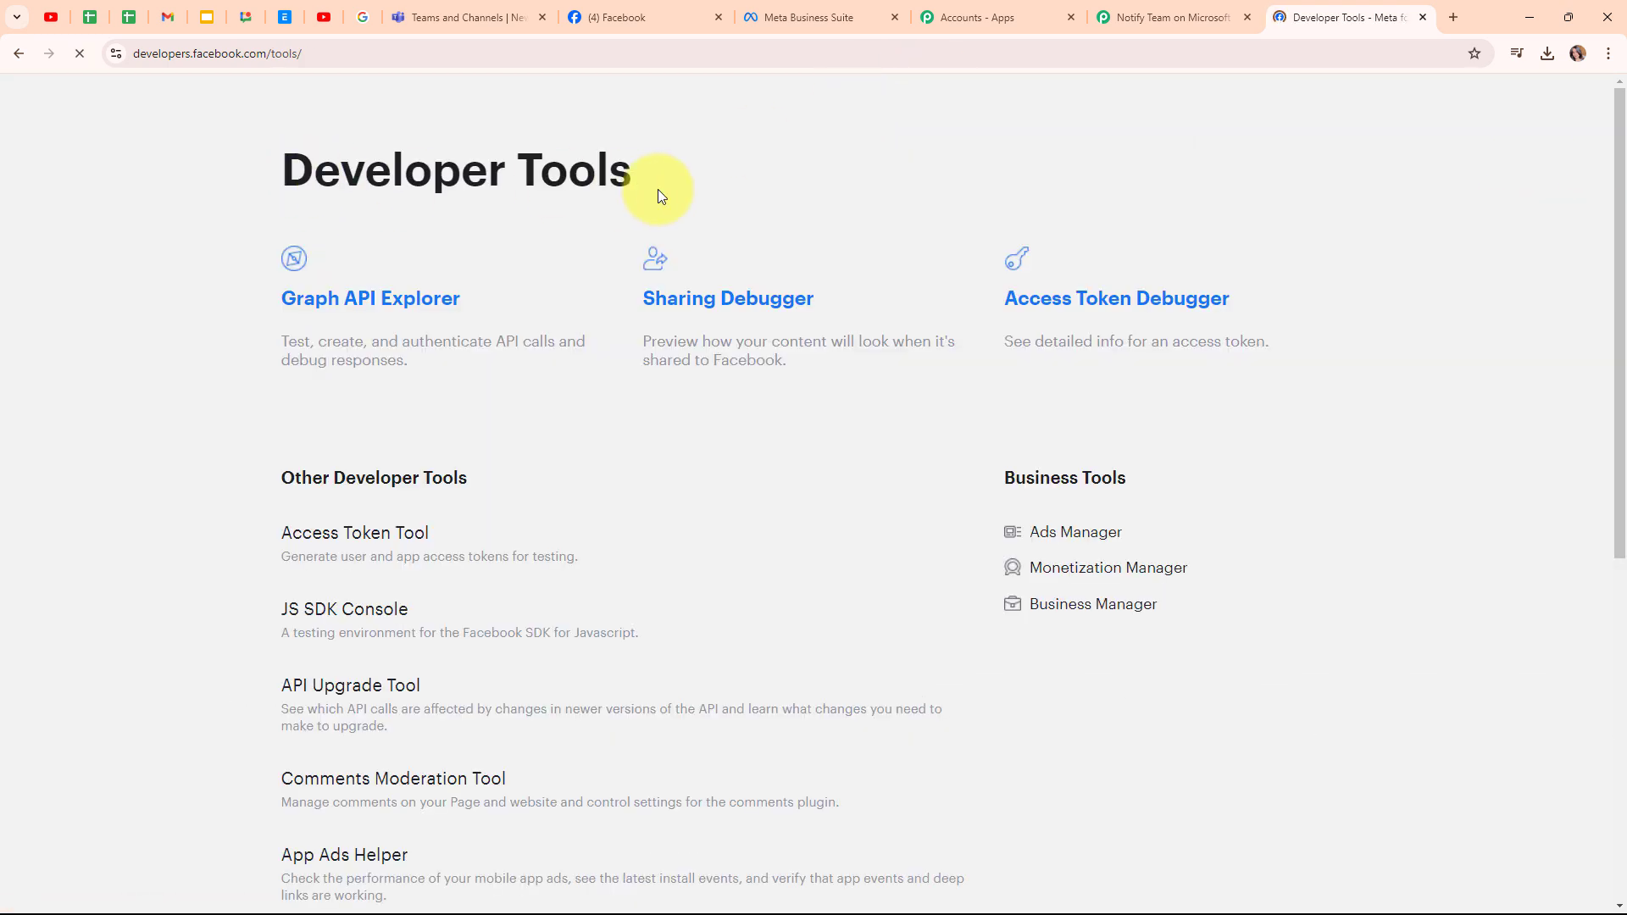
scroll(756, 420, down, 4)
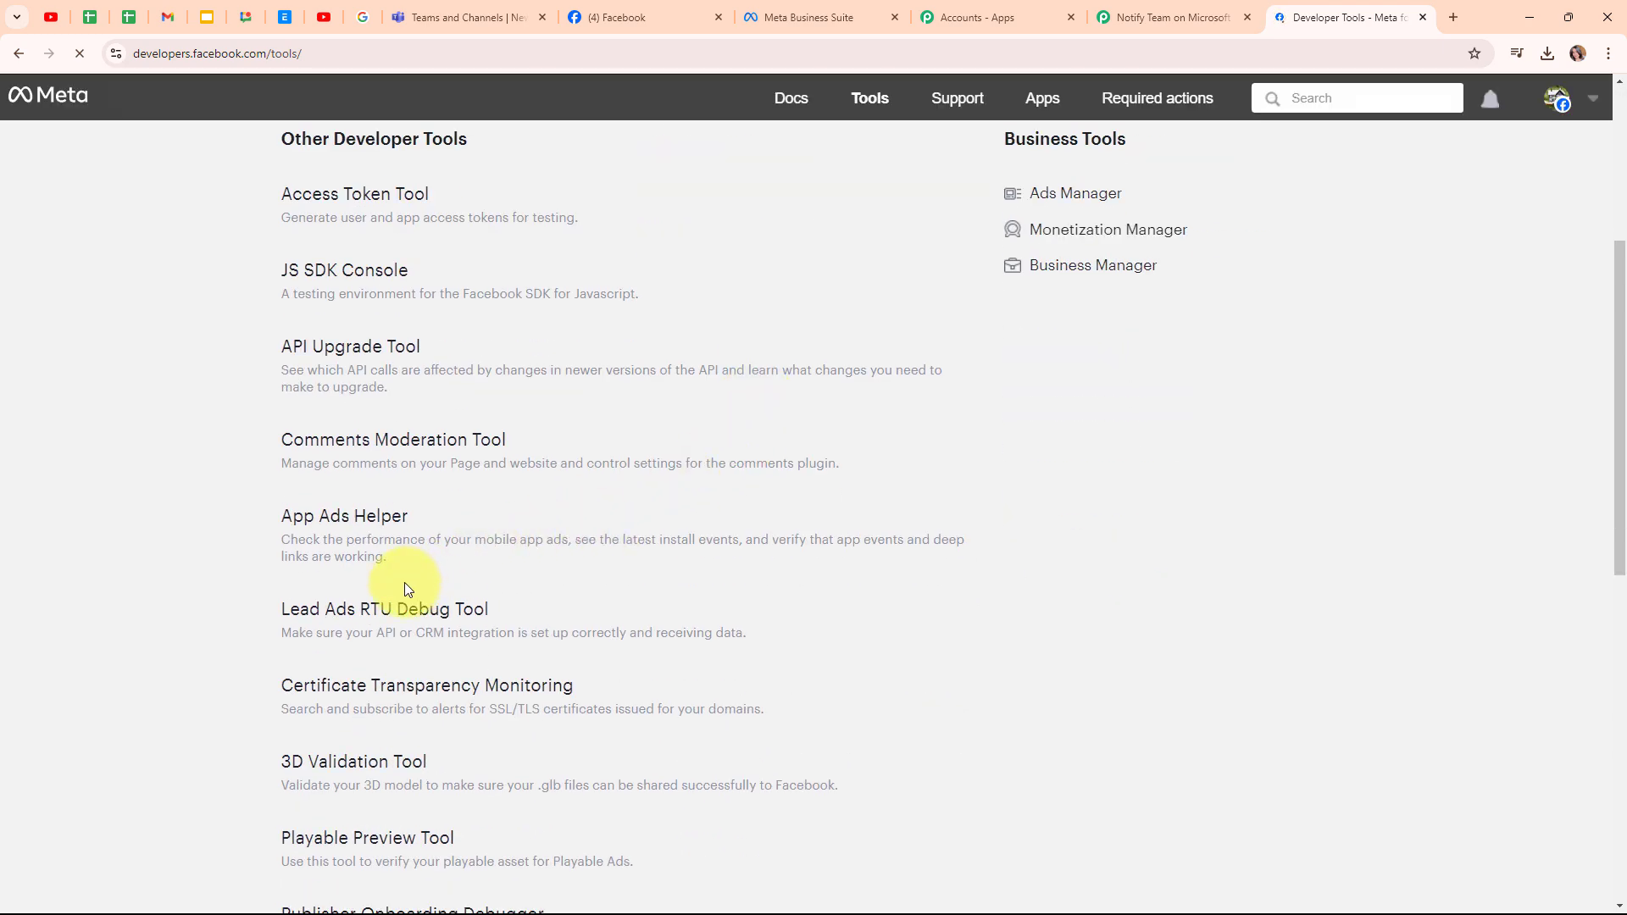
click(393, 610)
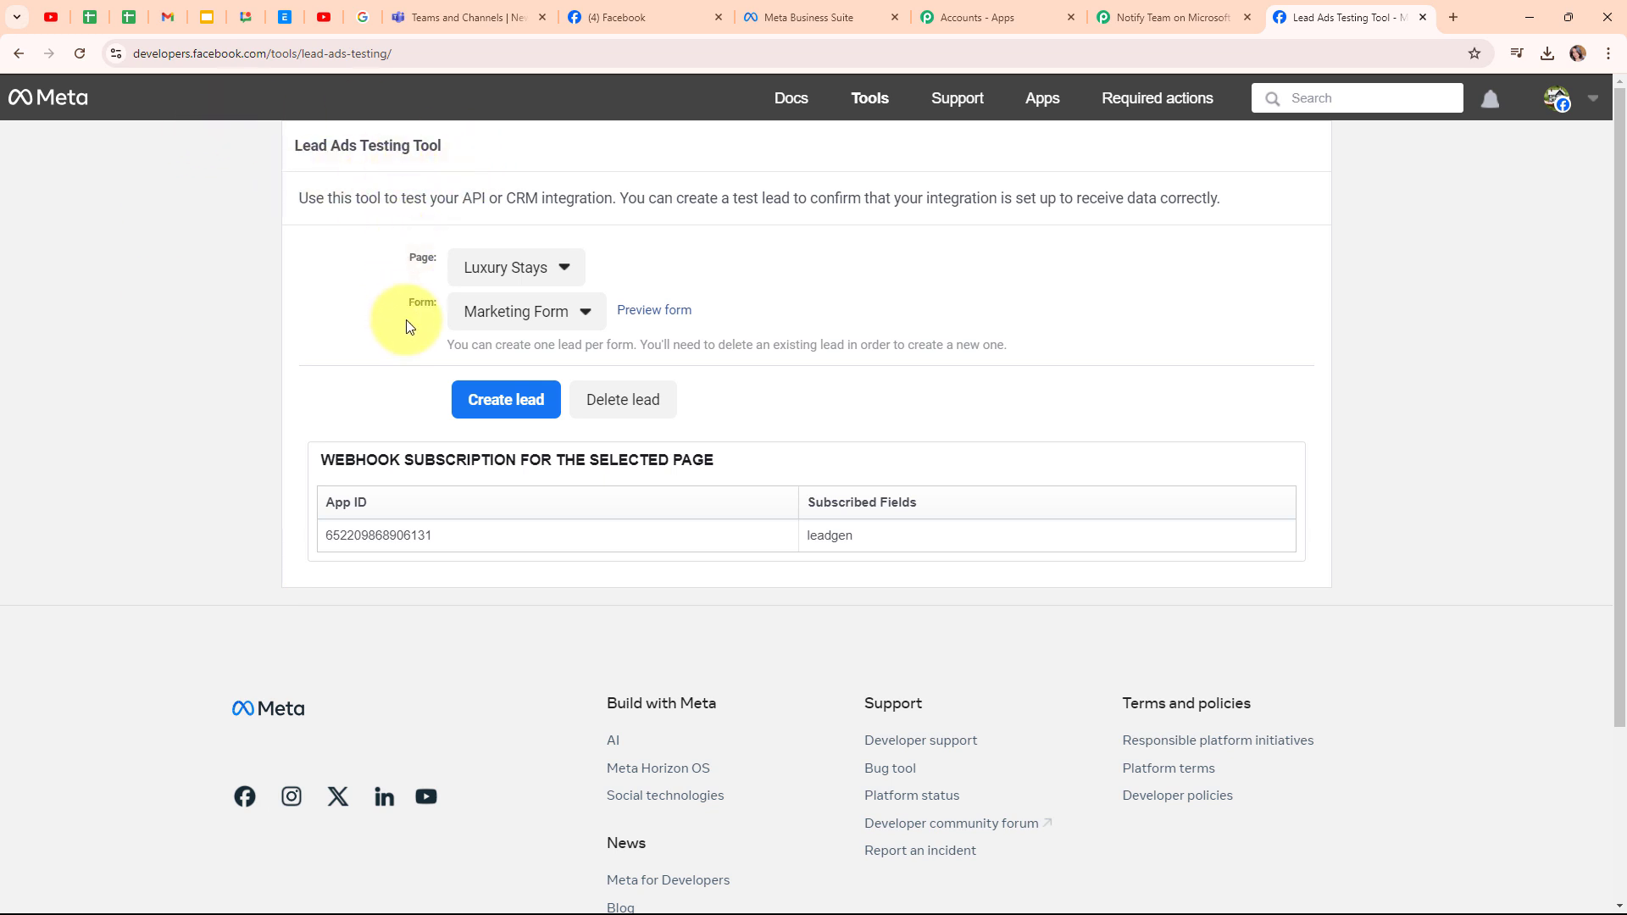
- Select the Digital Dynamics page and keep Enquiry Form as the form
click(518, 278)
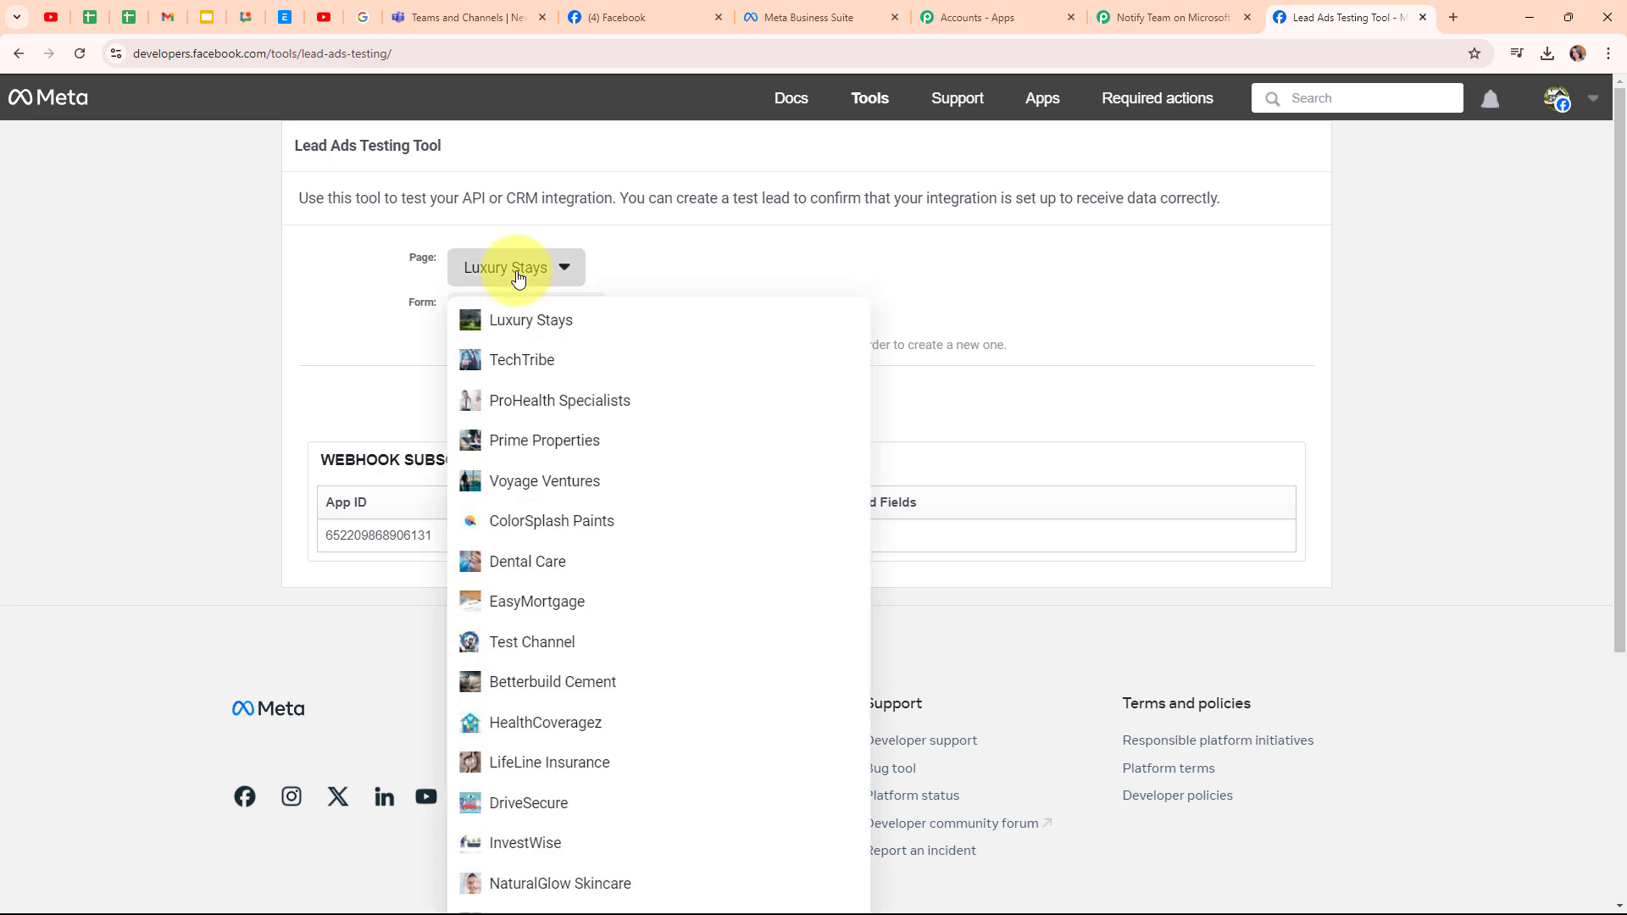
scroll(786, 606, down, 4)
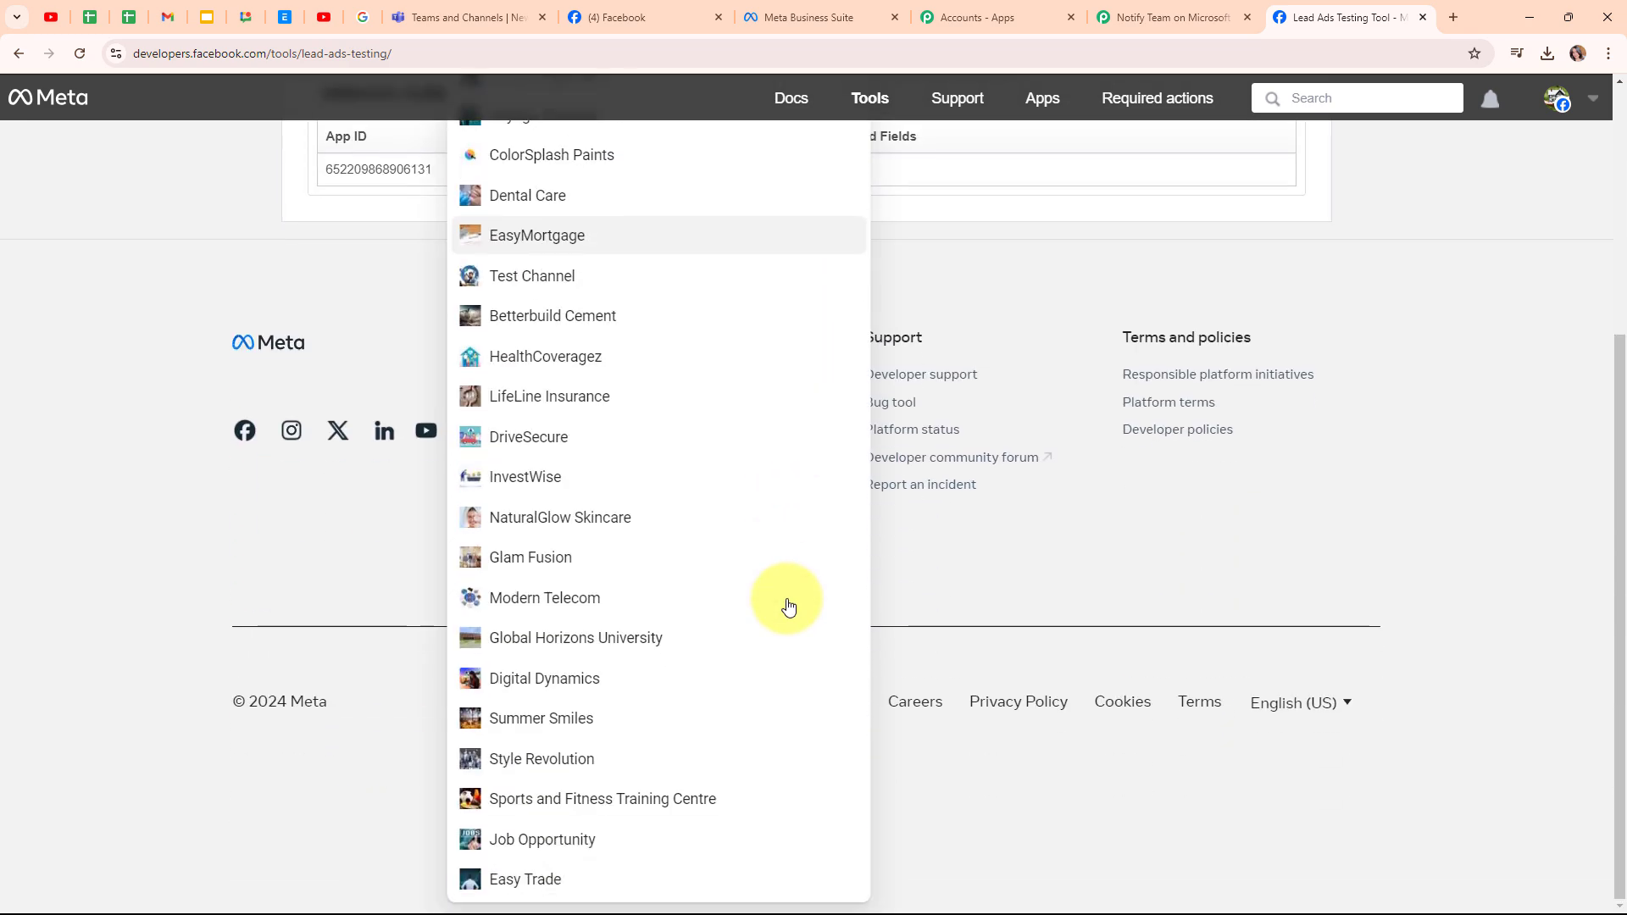
click(726, 679)
scroll(701, 280, up, 3)
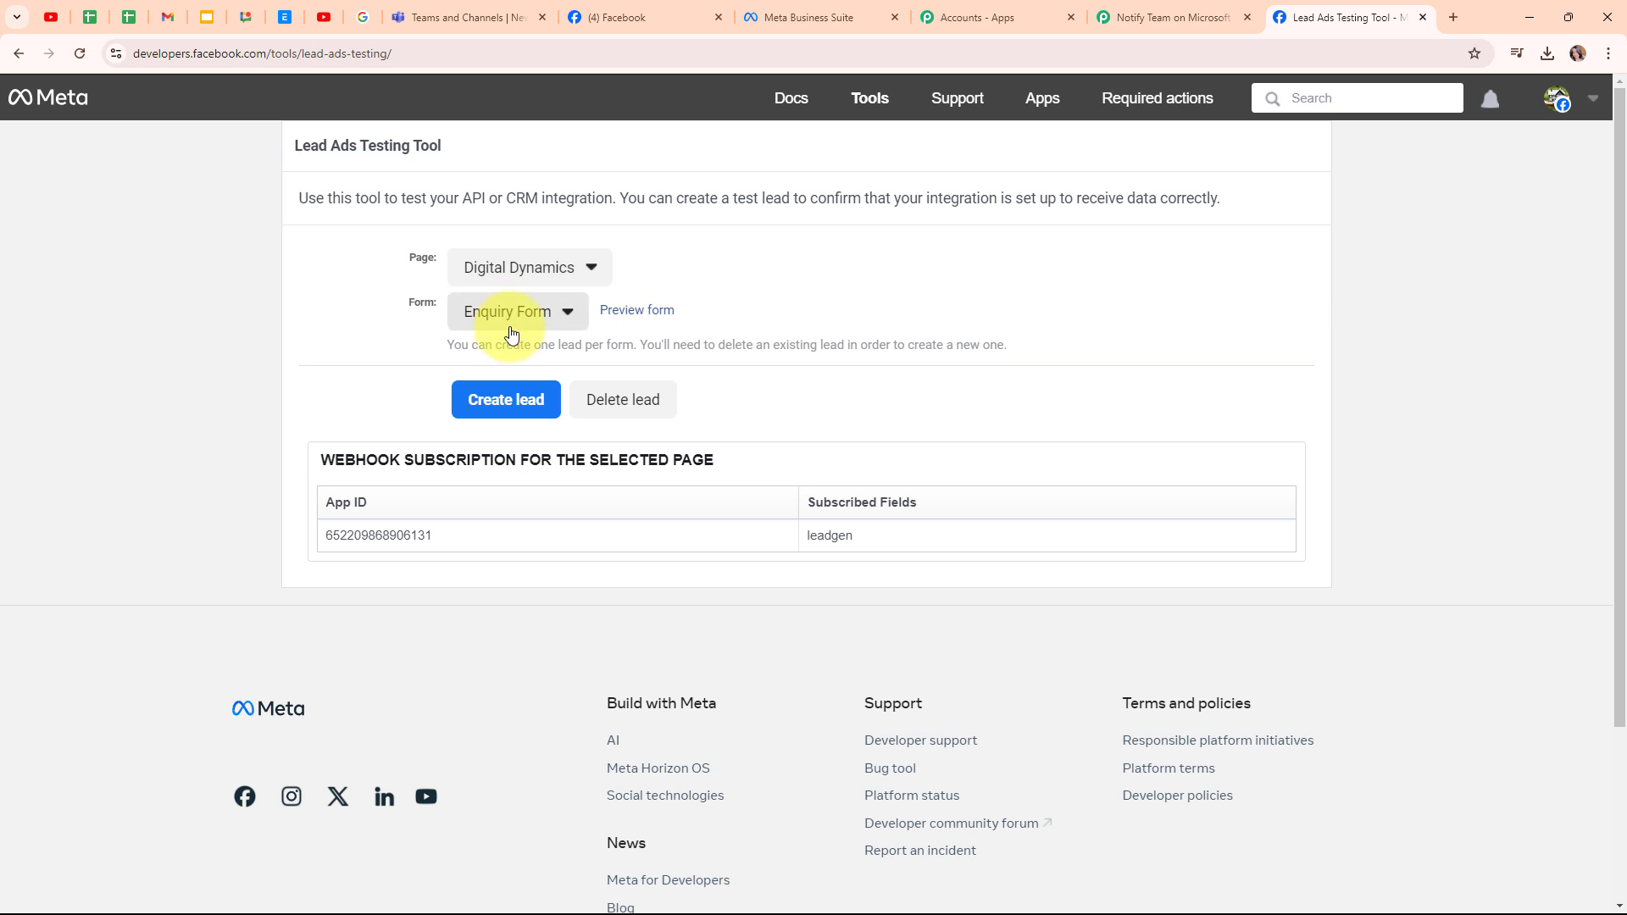
click(511, 326)
click(518, 347)
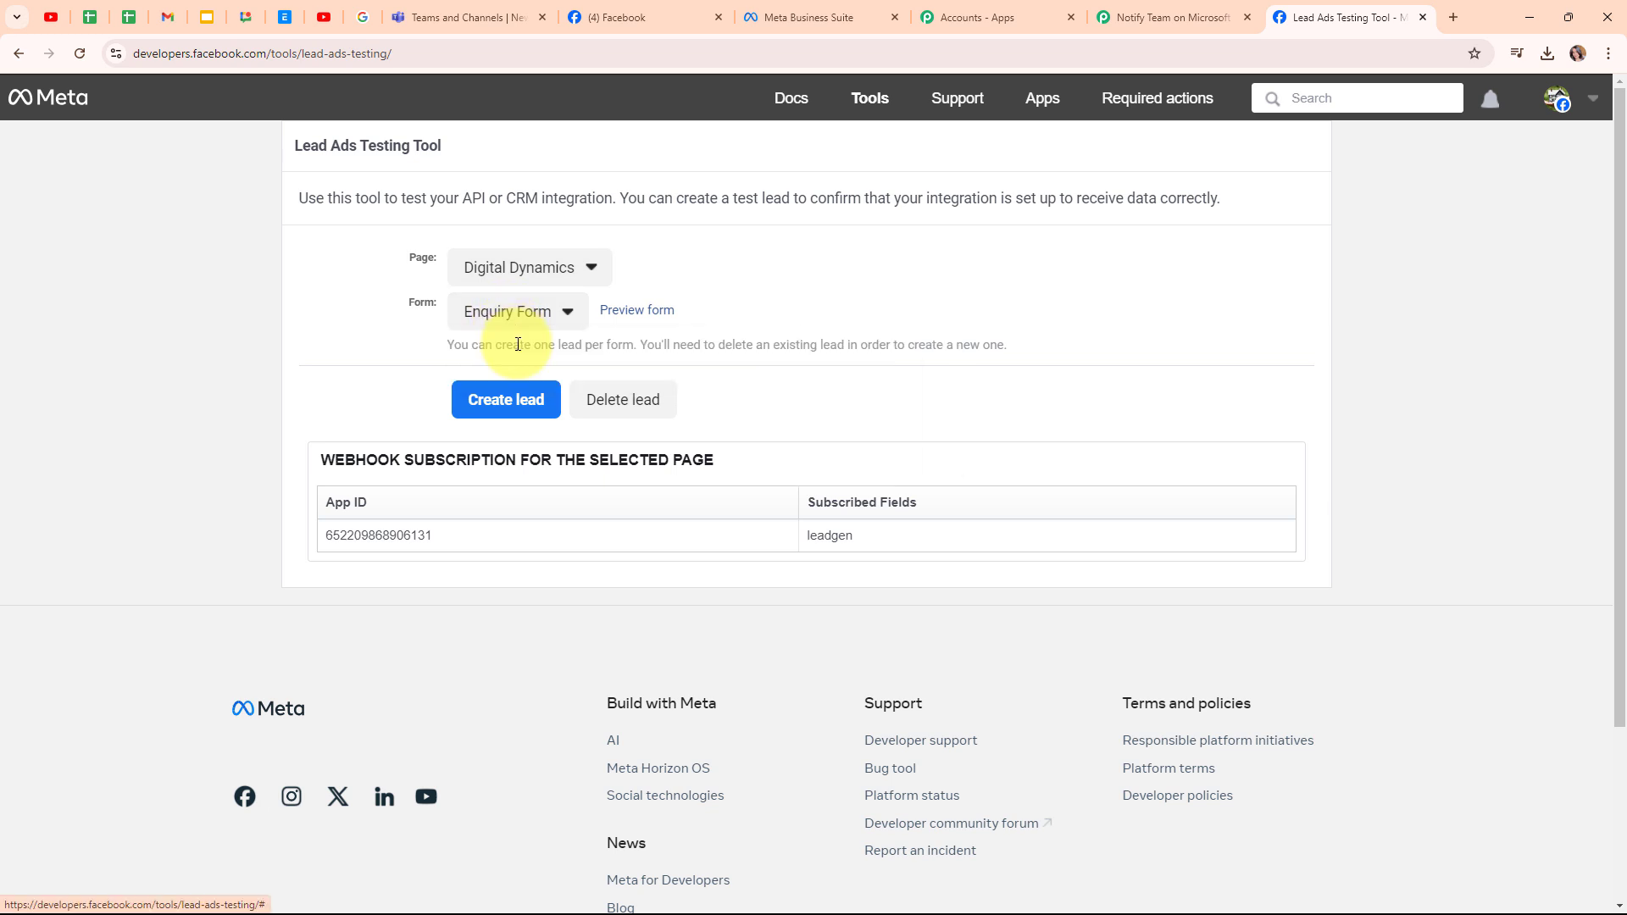
- Preview the Enquiry Form and fill in name Test User with a sample email and phone number
click(644, 321)
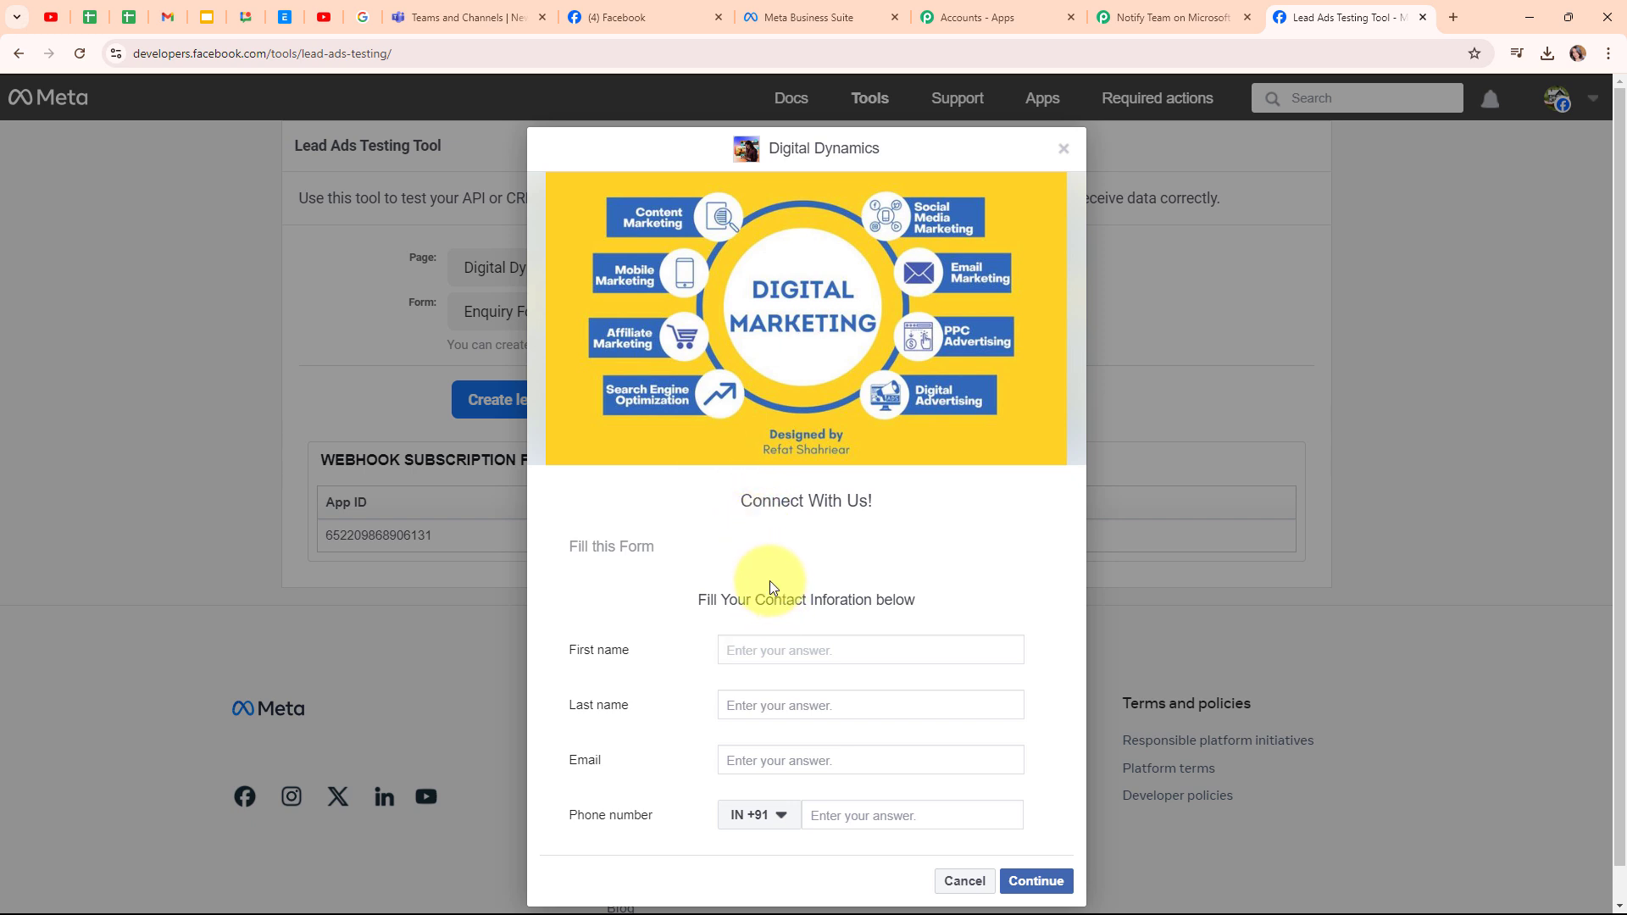
text(Test)
click(788, 698)
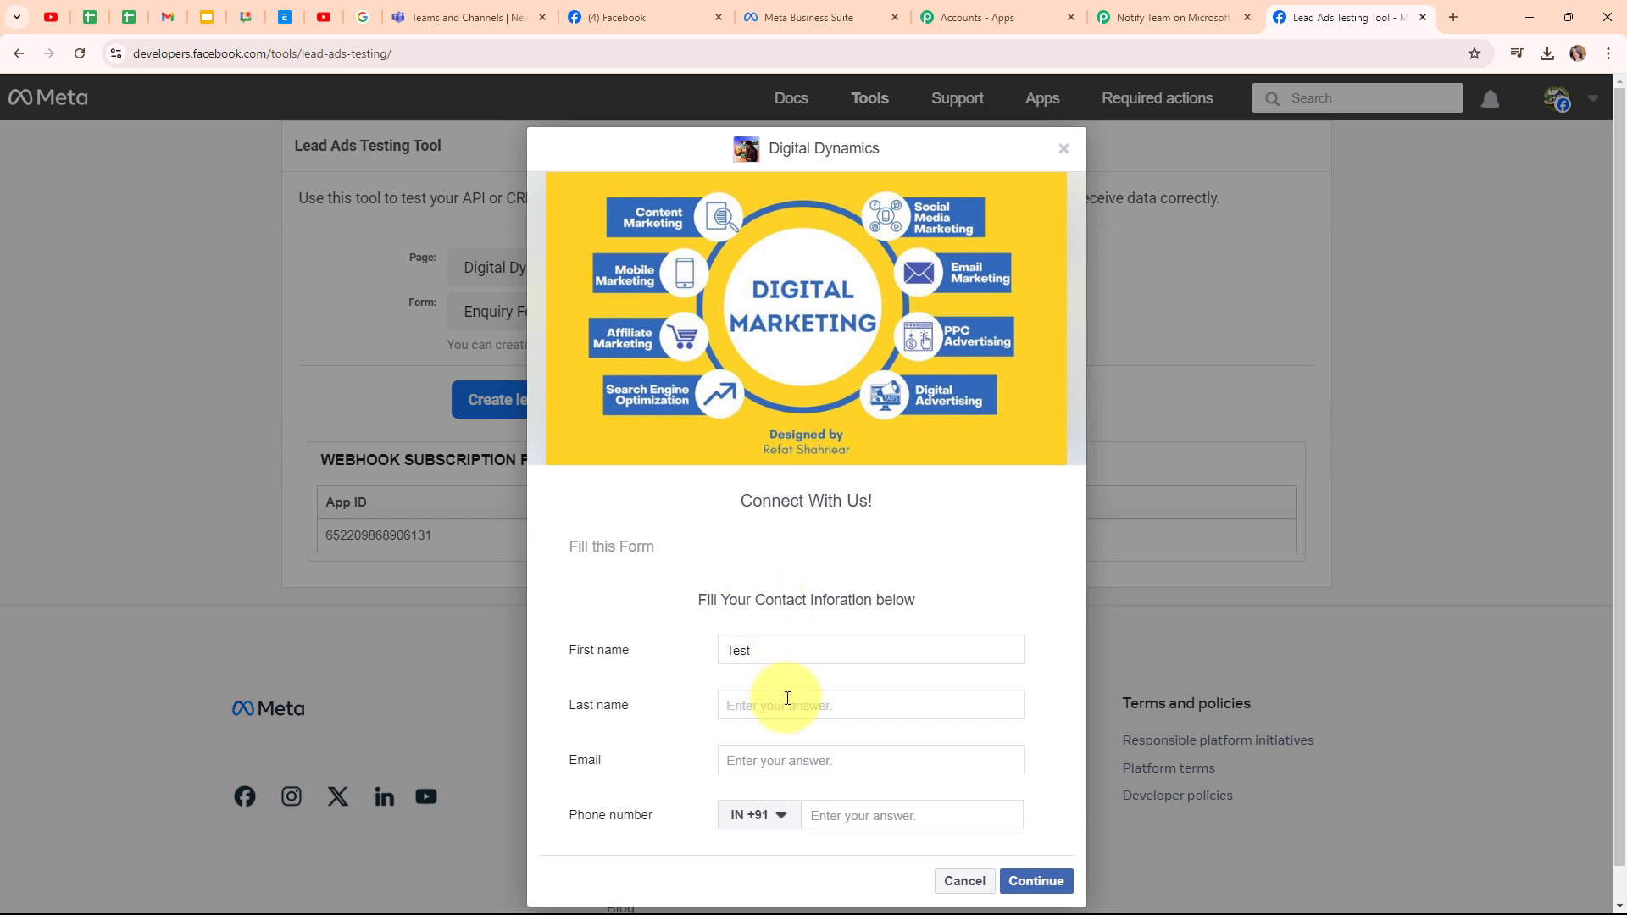
text(User)
click(836, 771)
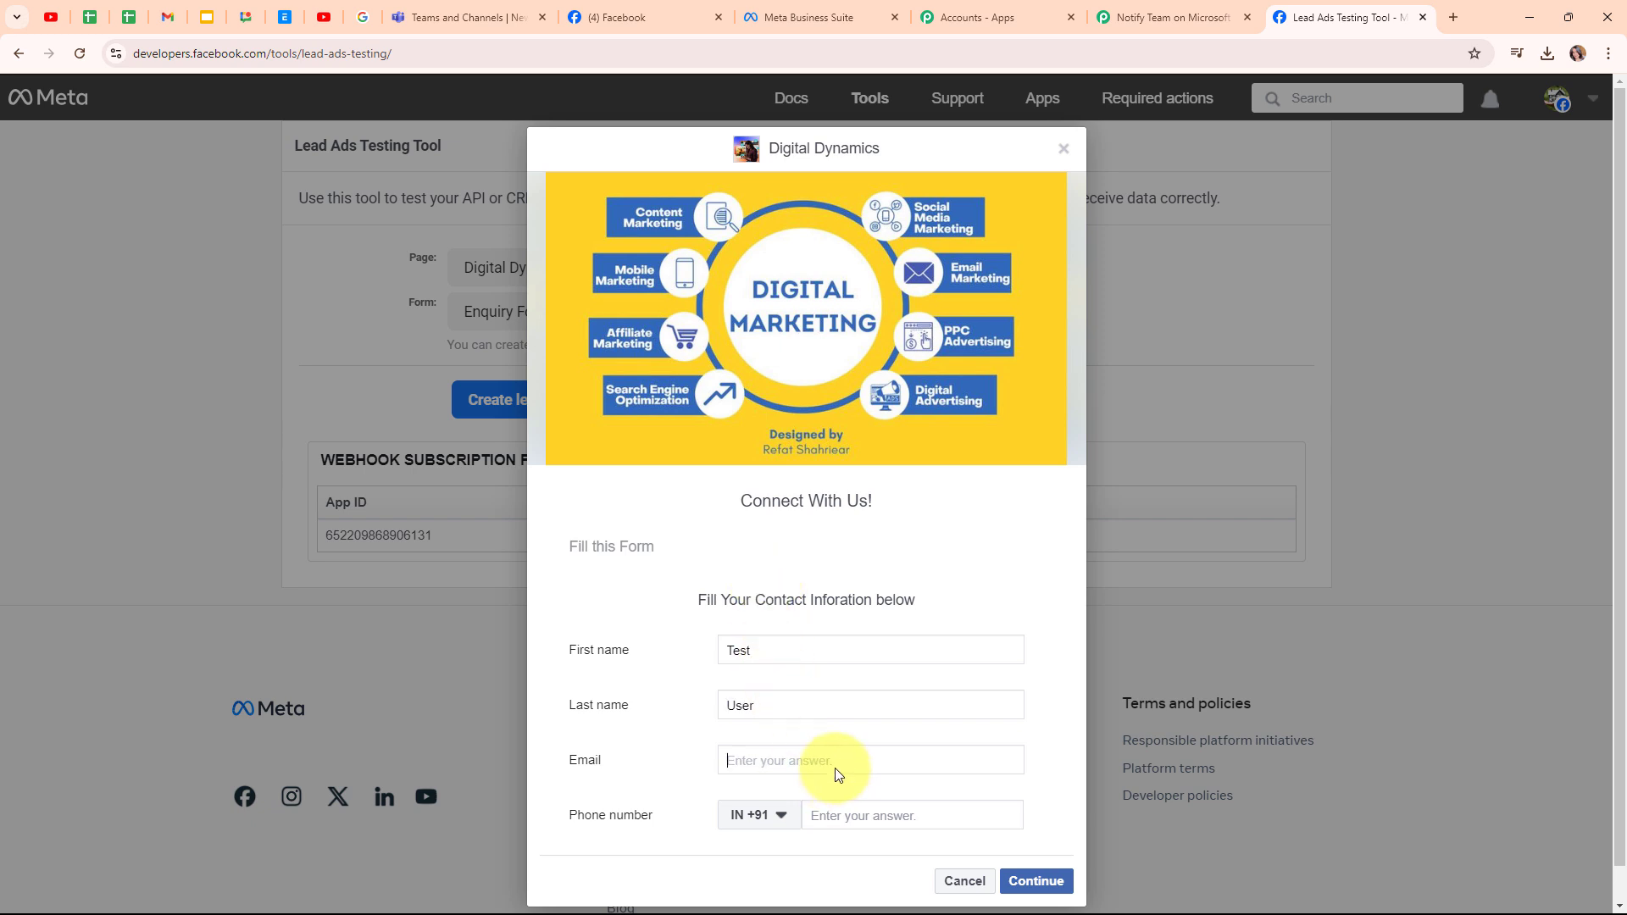
click(861, 822)
text(88888 88888)
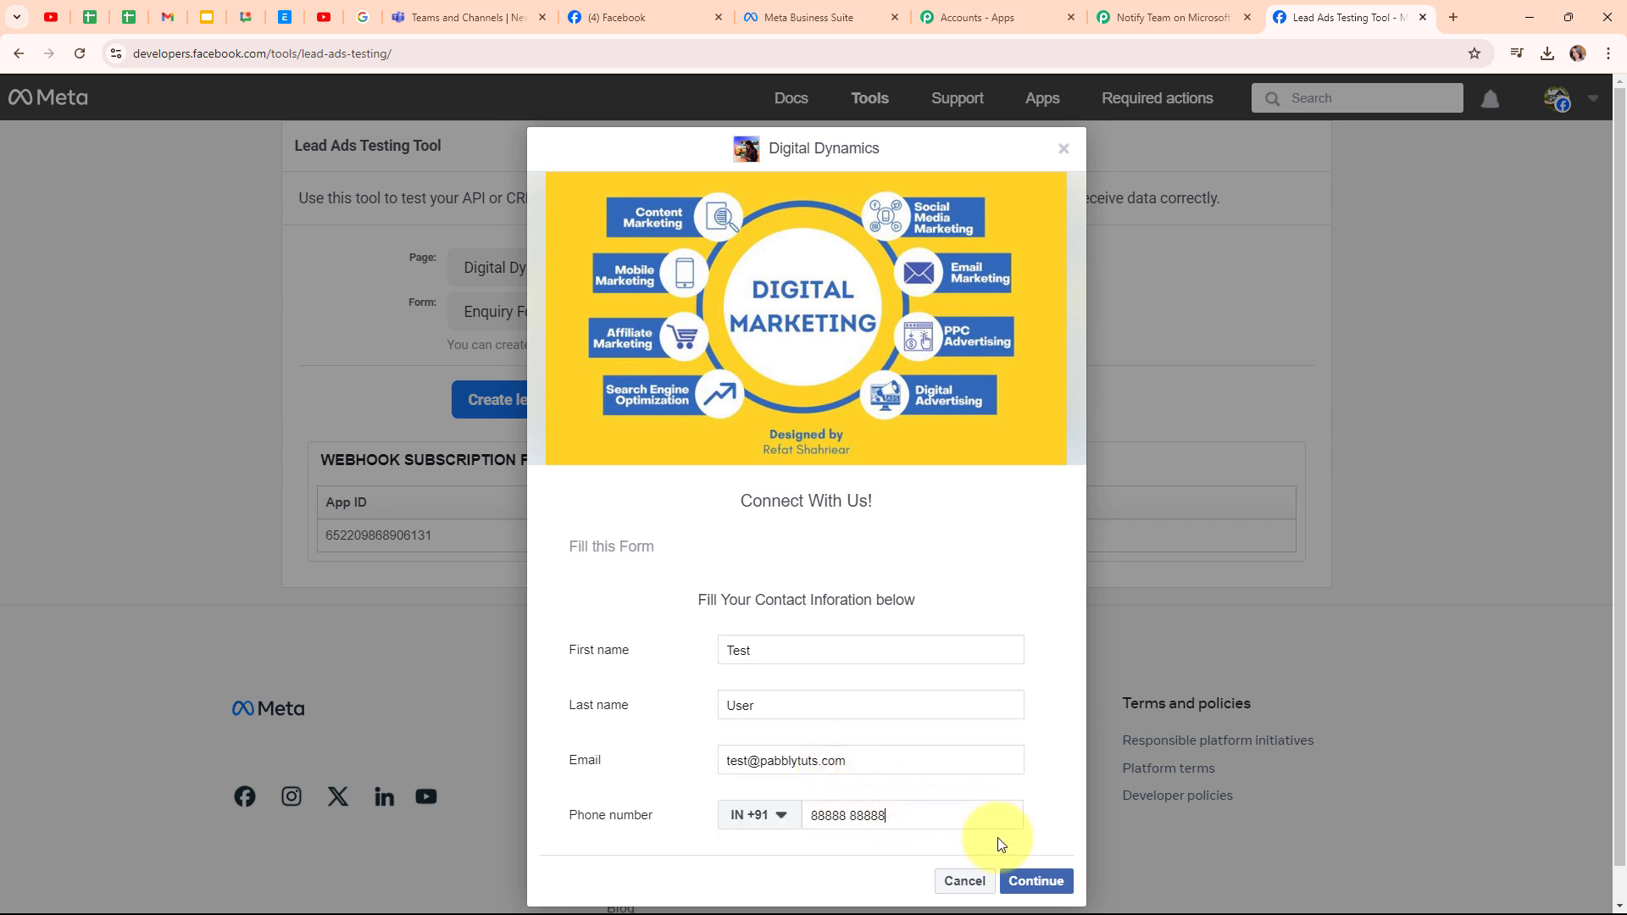
- Submit the test lead and return to the Pabbly Connect workflow
click(1029, 879)
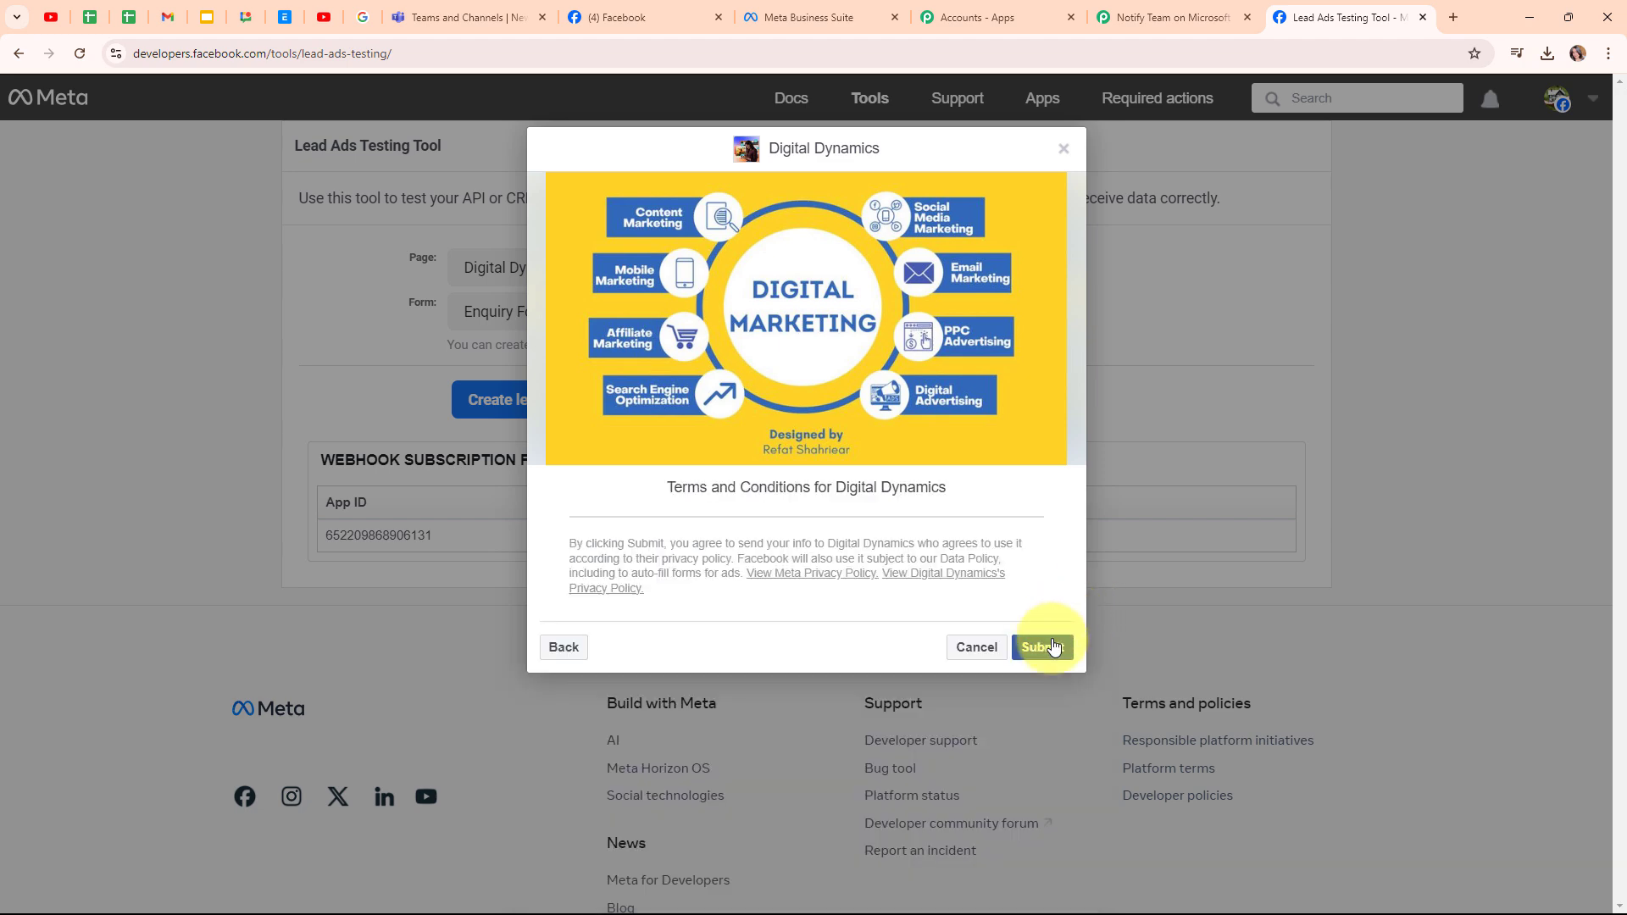
click(1042, 647)
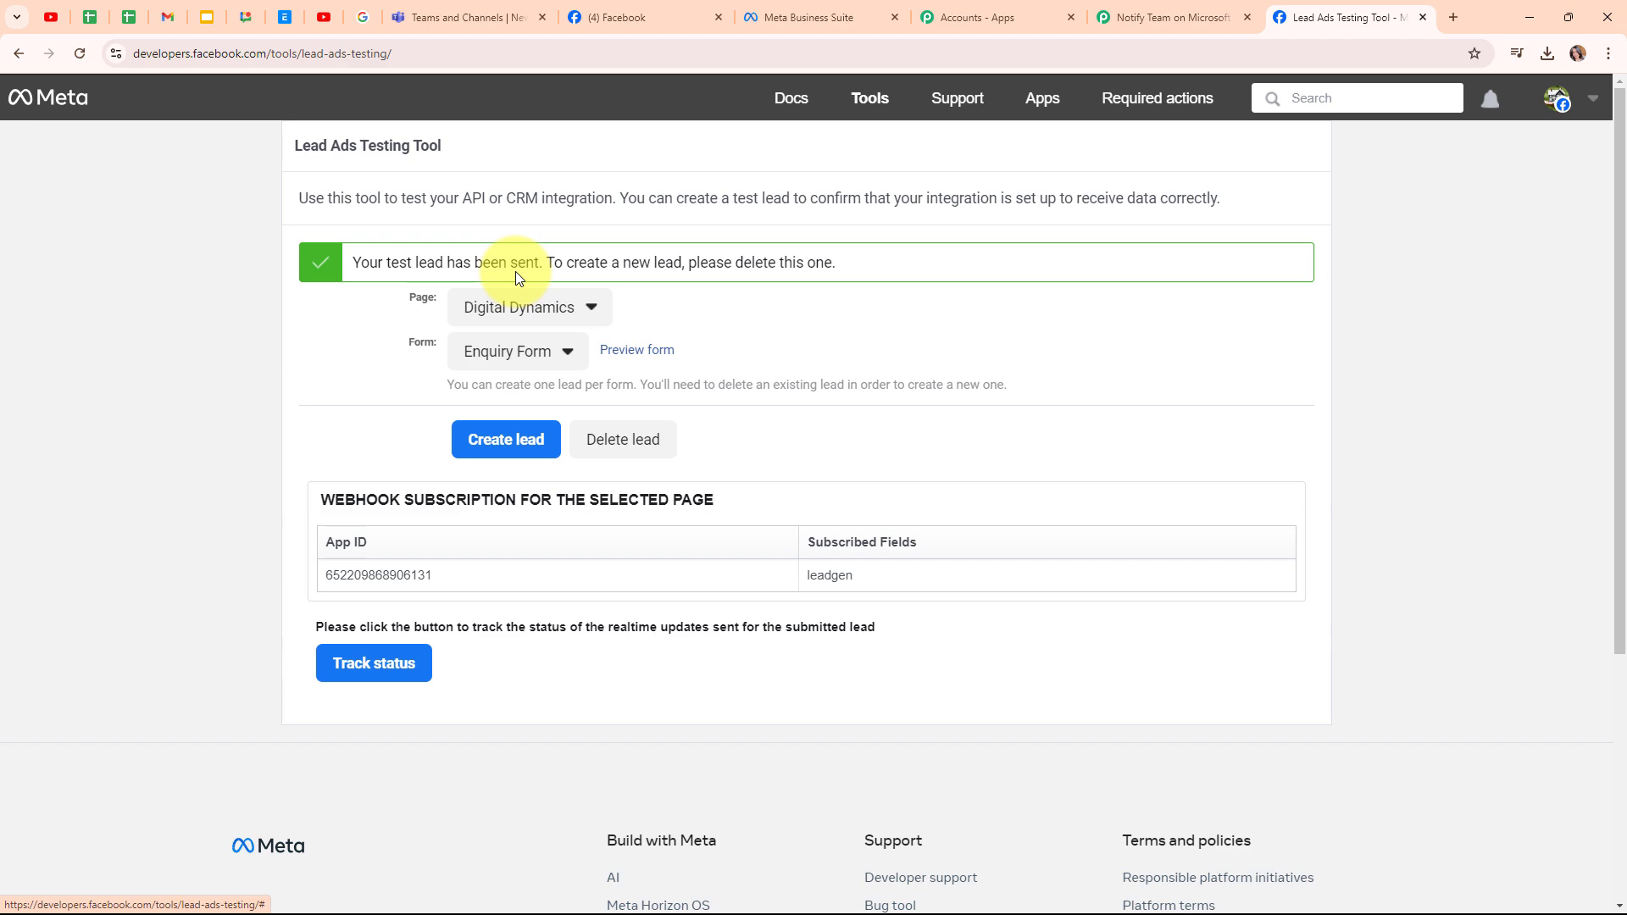
click(1153, 6)
- Check the captured first name, last name, email and phone values in the response
scroll(1456, 540, down, 6)
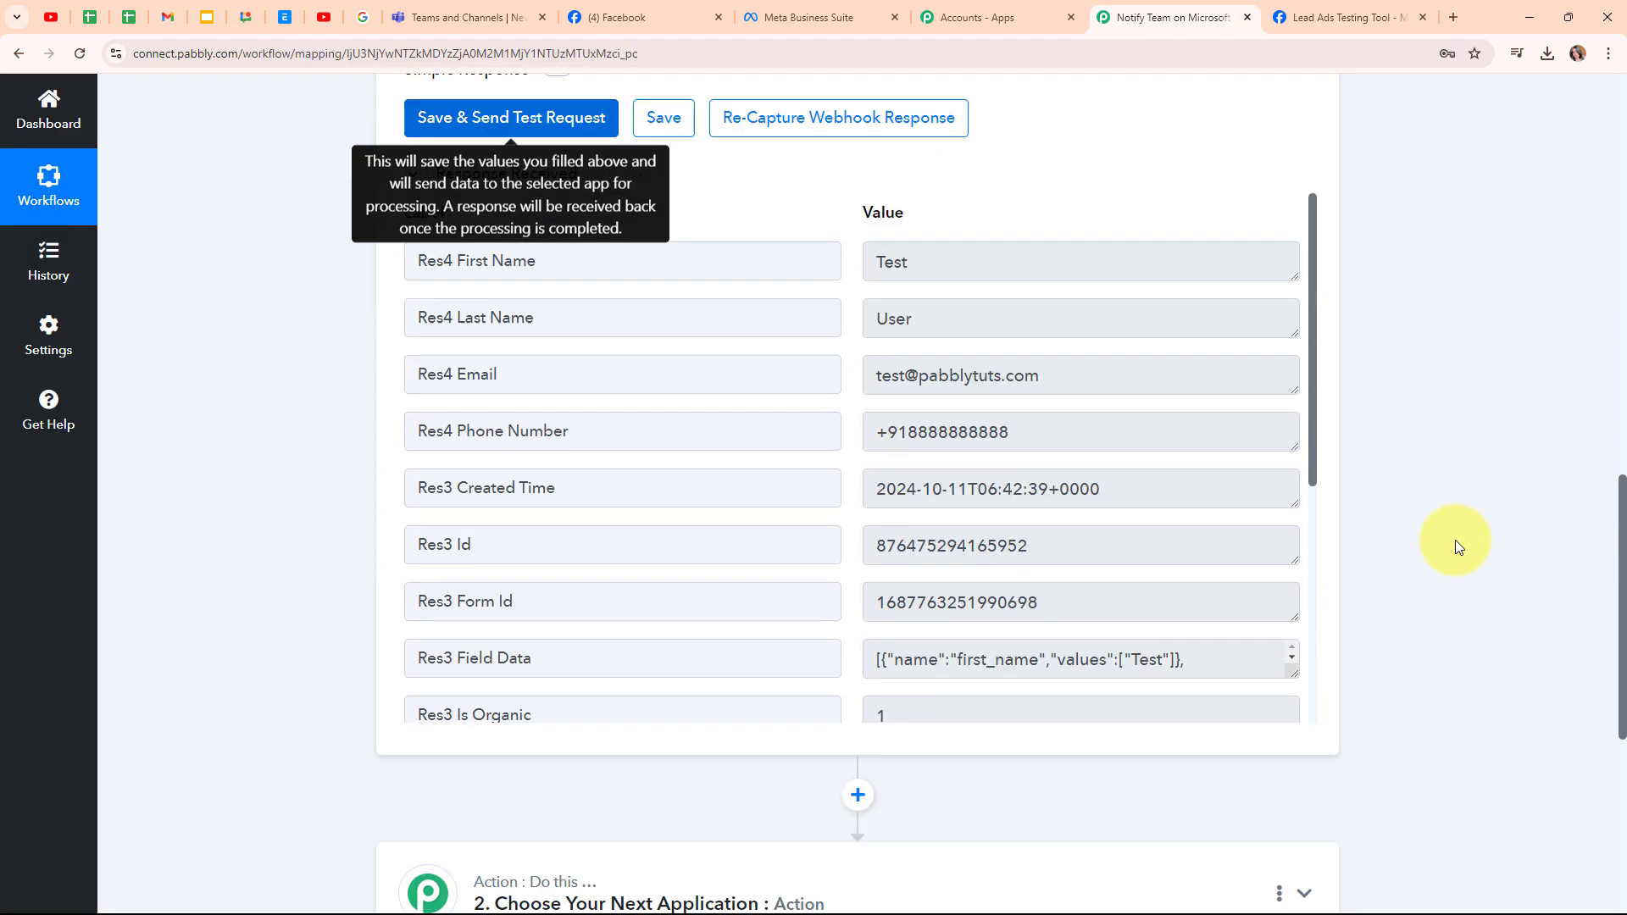
click(955, 254)
key(ctrl+a)
click(1016, 312)
key(ctrl+a)
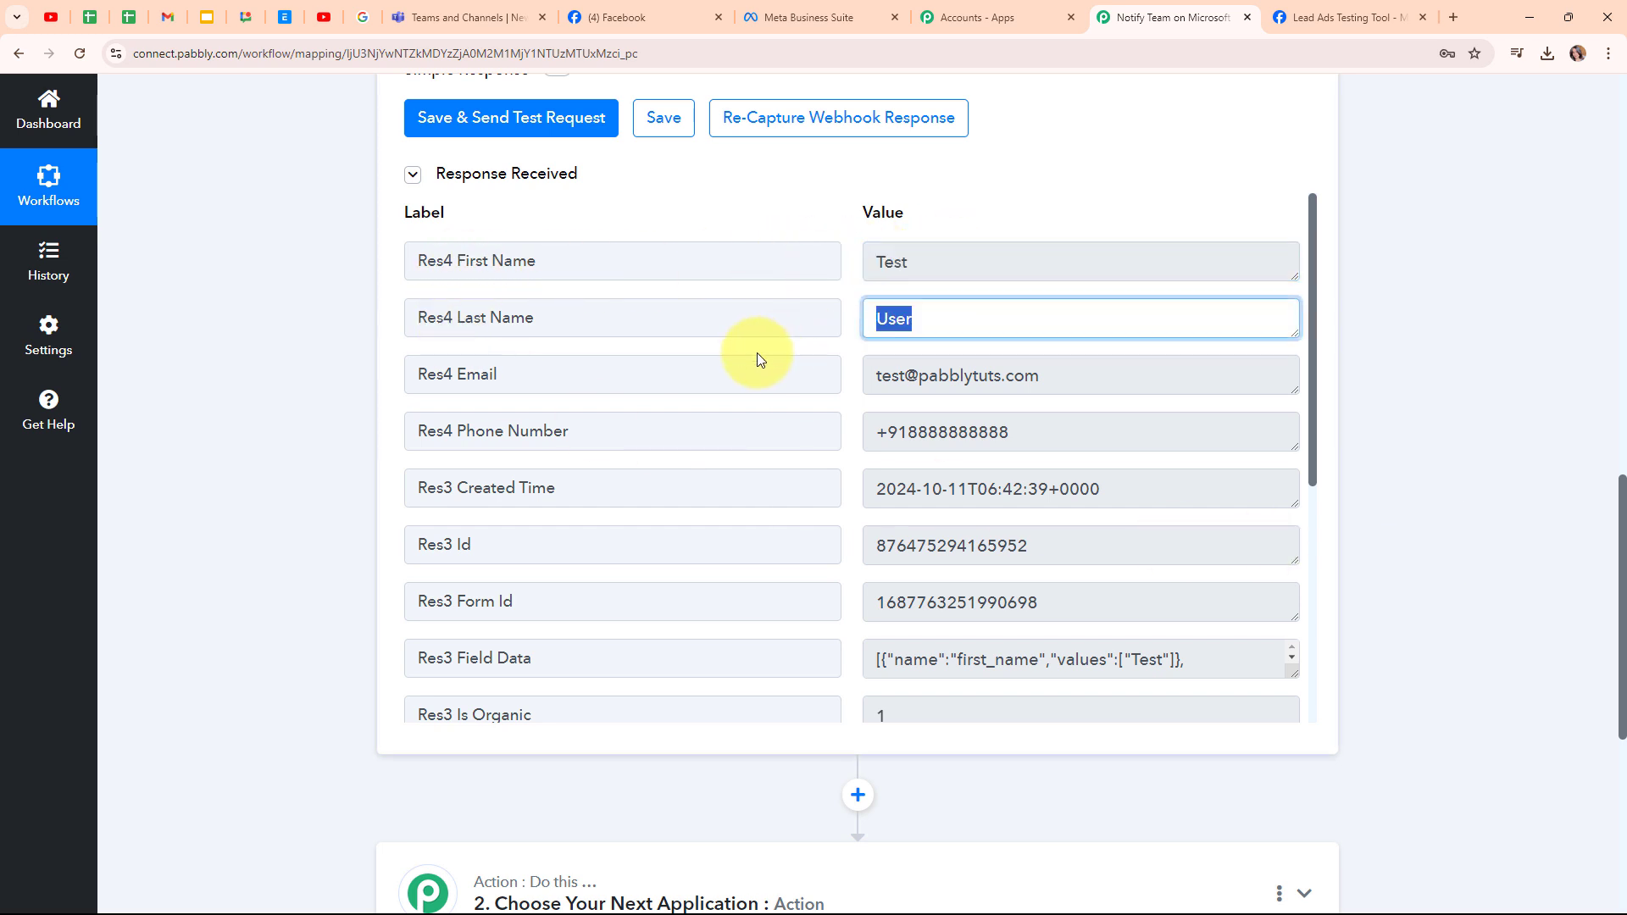
click(1079, 373)
key(ctrl+a)
click(1023, 421)
key(ctrl+a)
- Collapse the Facebook Lead Ads trigger step
scroll(1003, 581, down, 1)
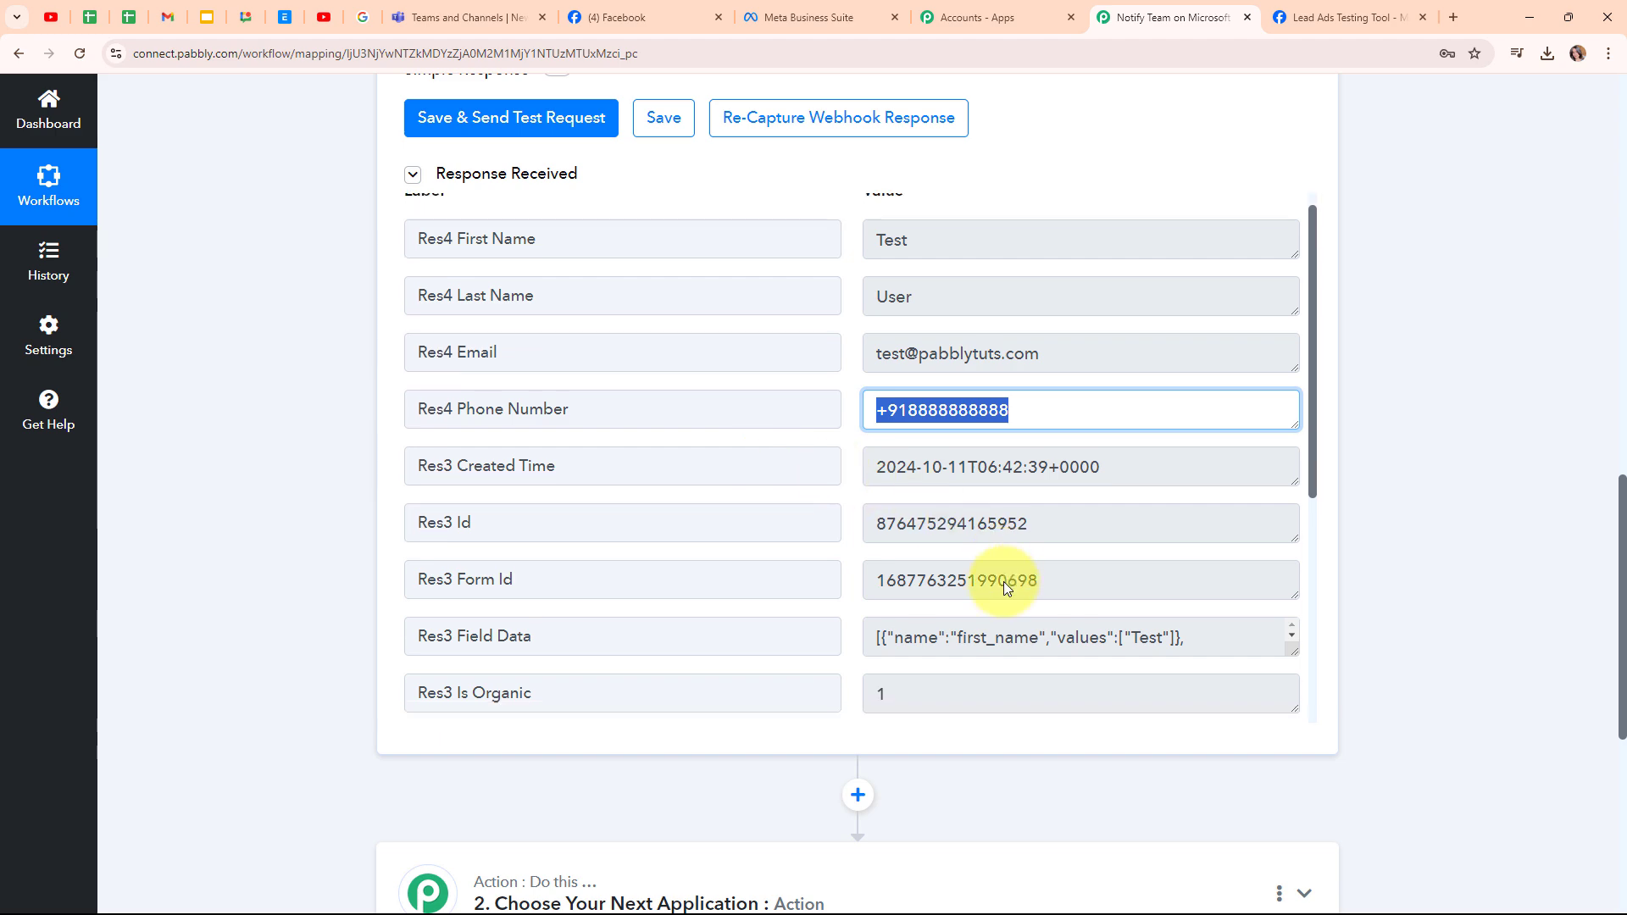
scroll(1003, 581, down, 5)
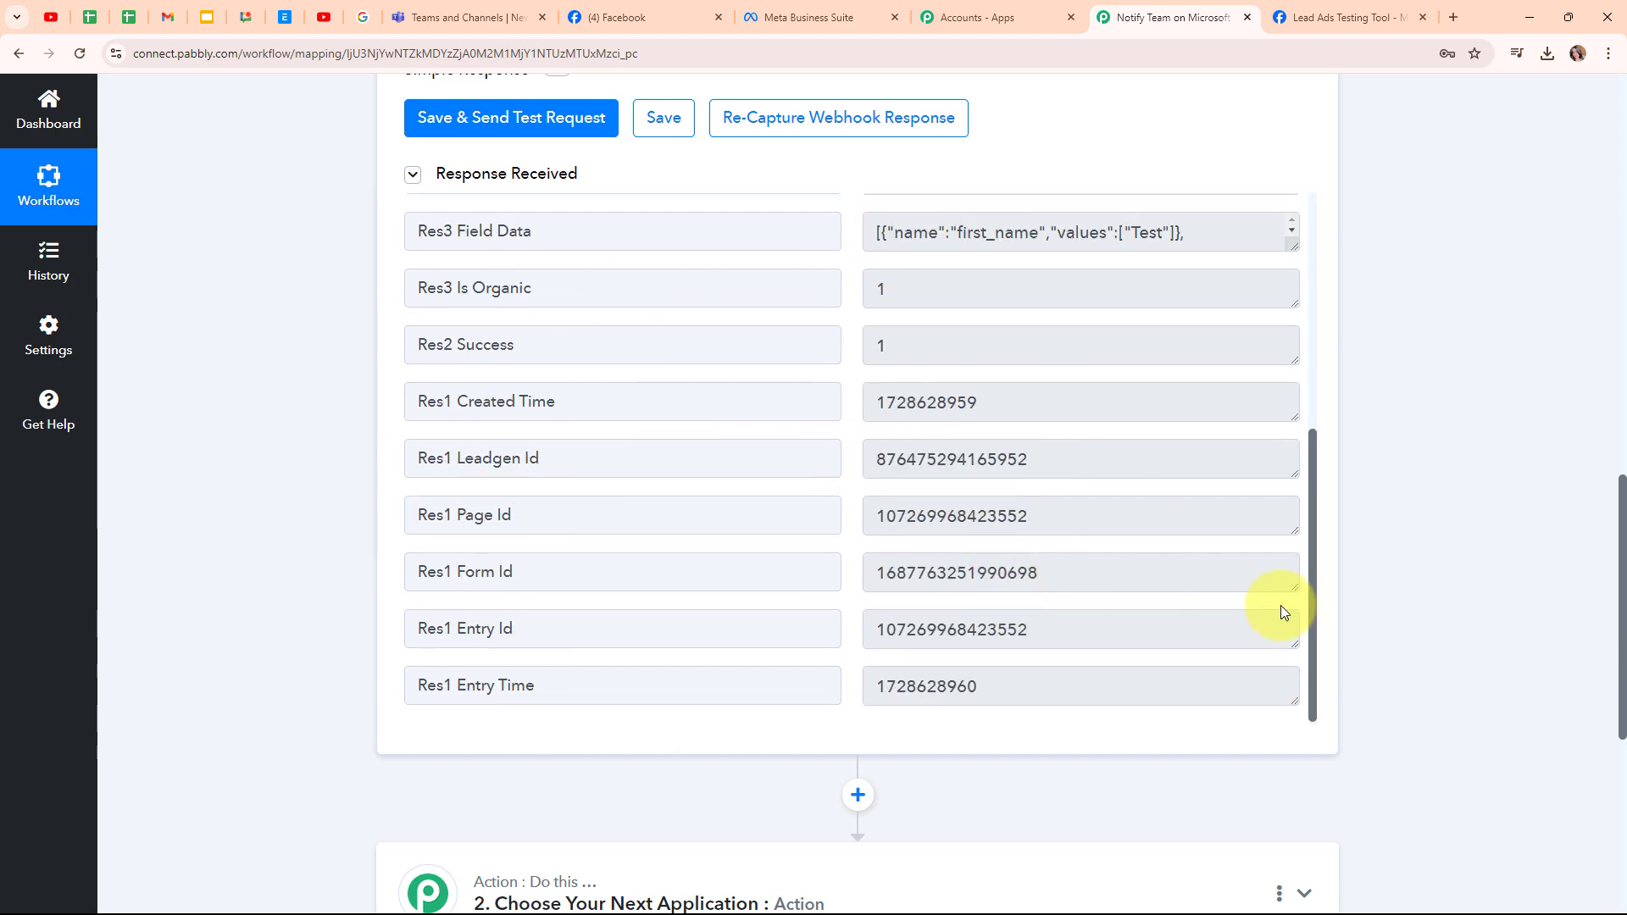
scroll(1430, 606, up, 15)
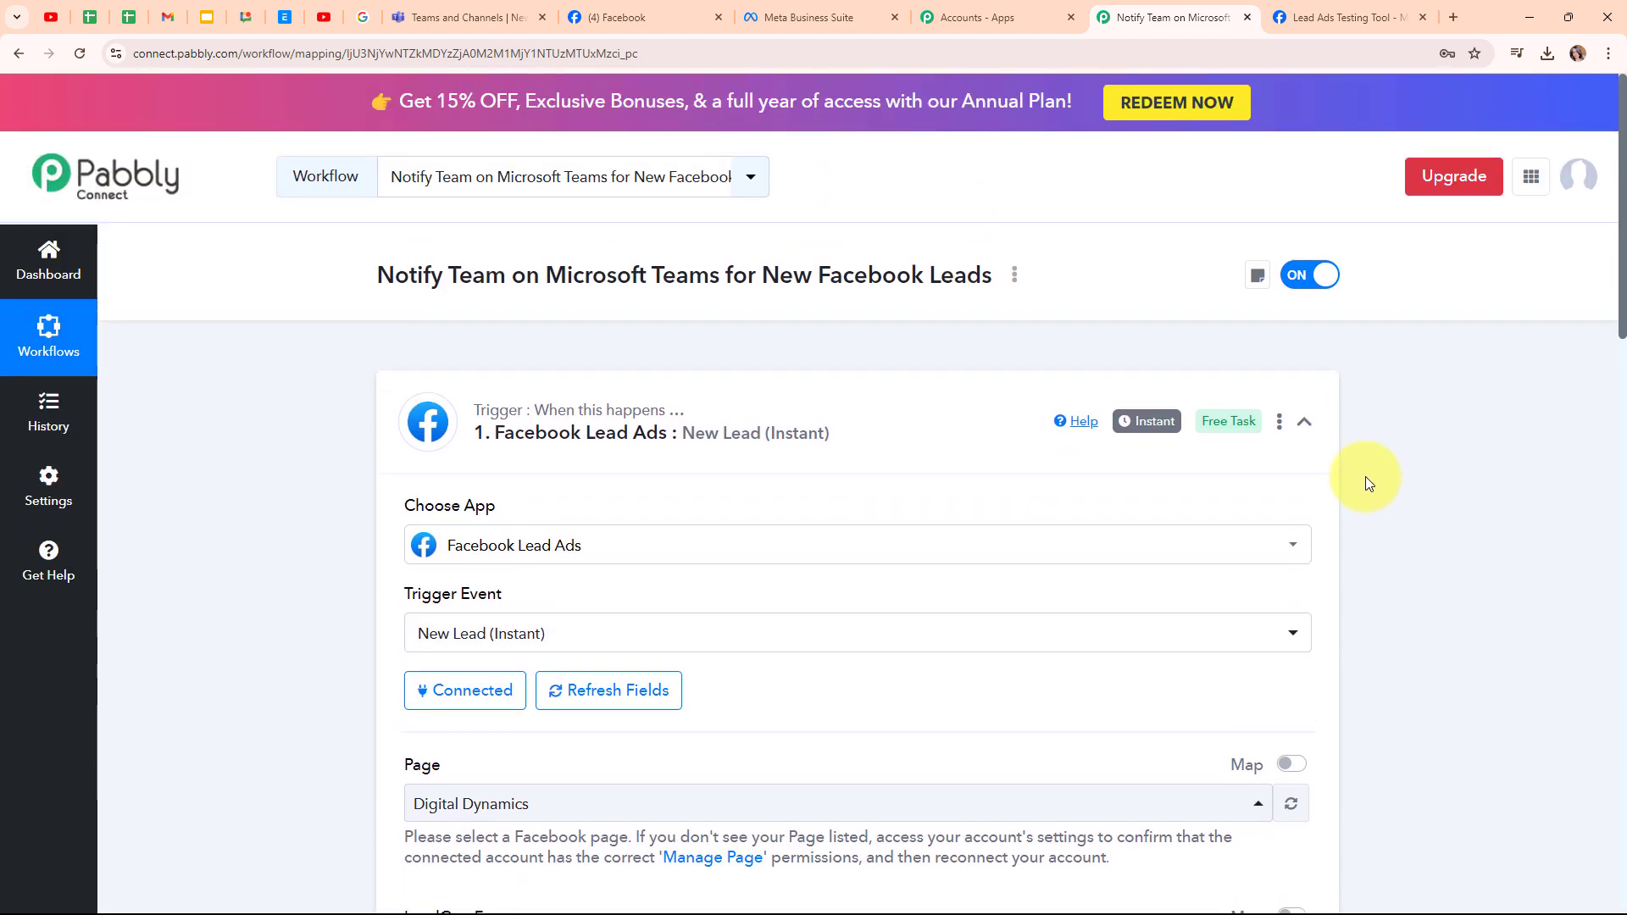
click(1304, 421)
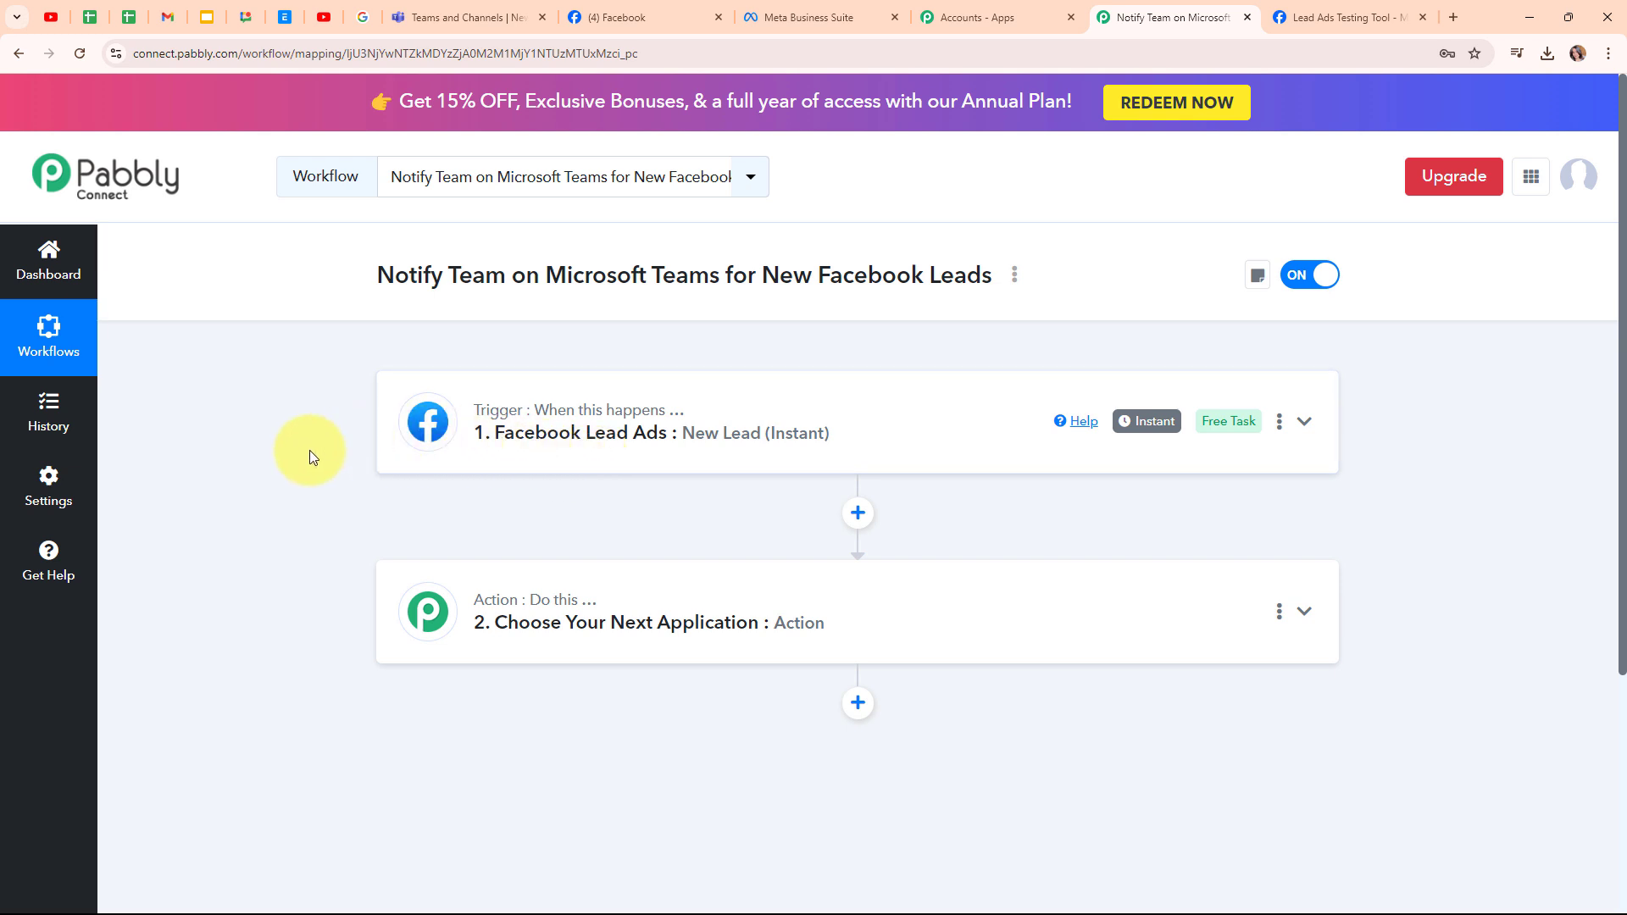
- Set step 2's app to Microsoft Teams with the Send Message in a Channel action event
click(881, 640)
click(596, 434)
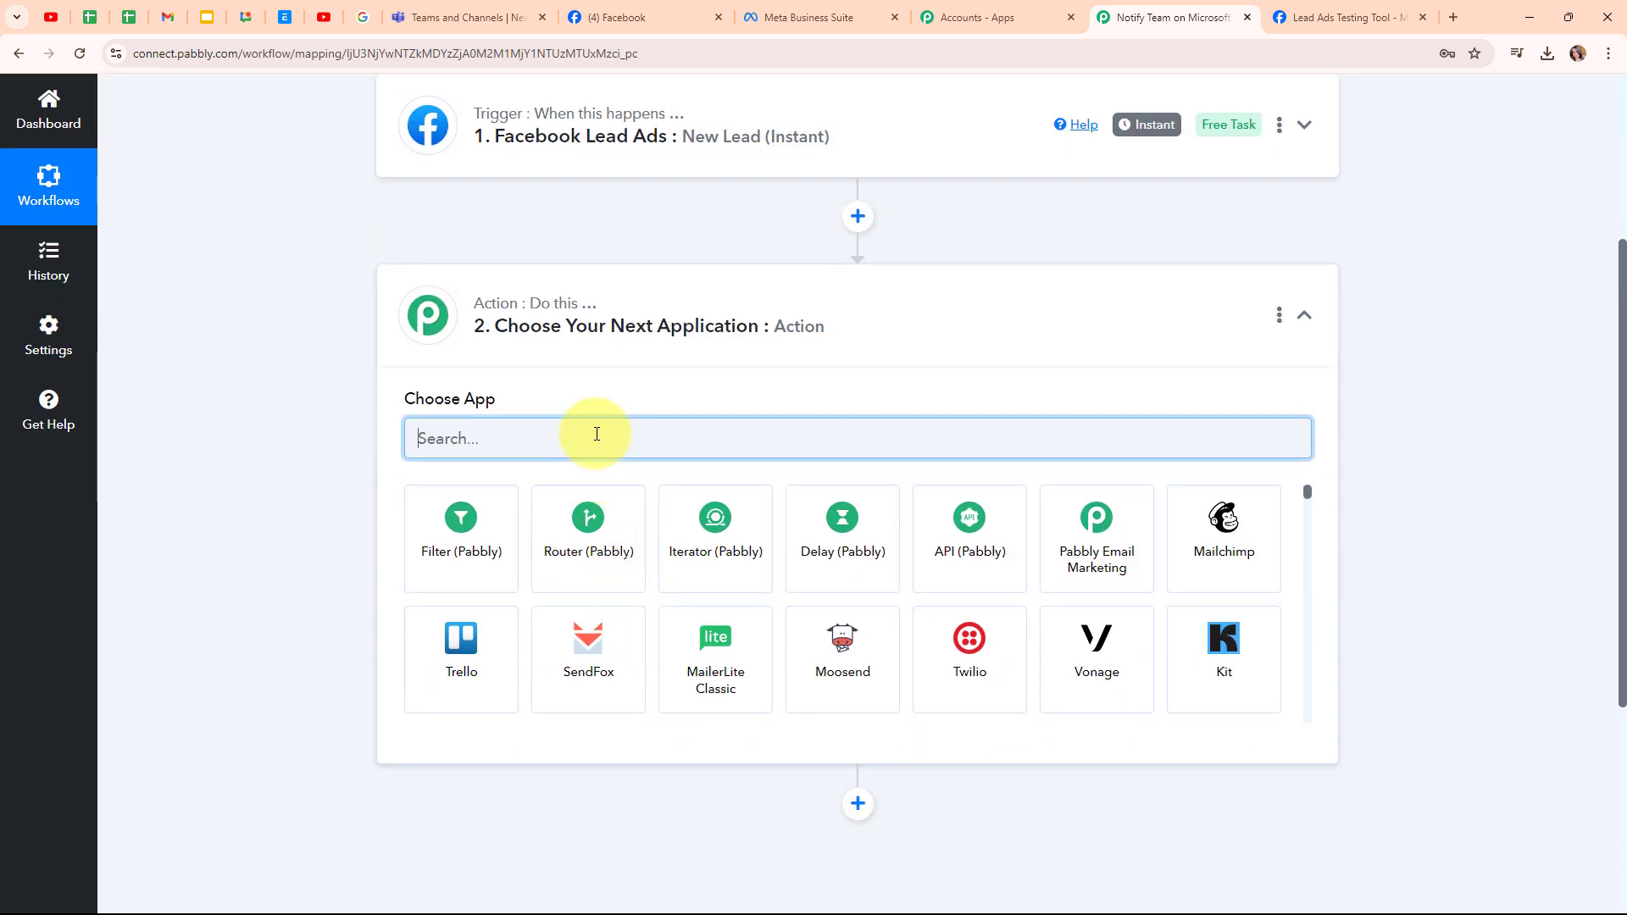
text(Micros)
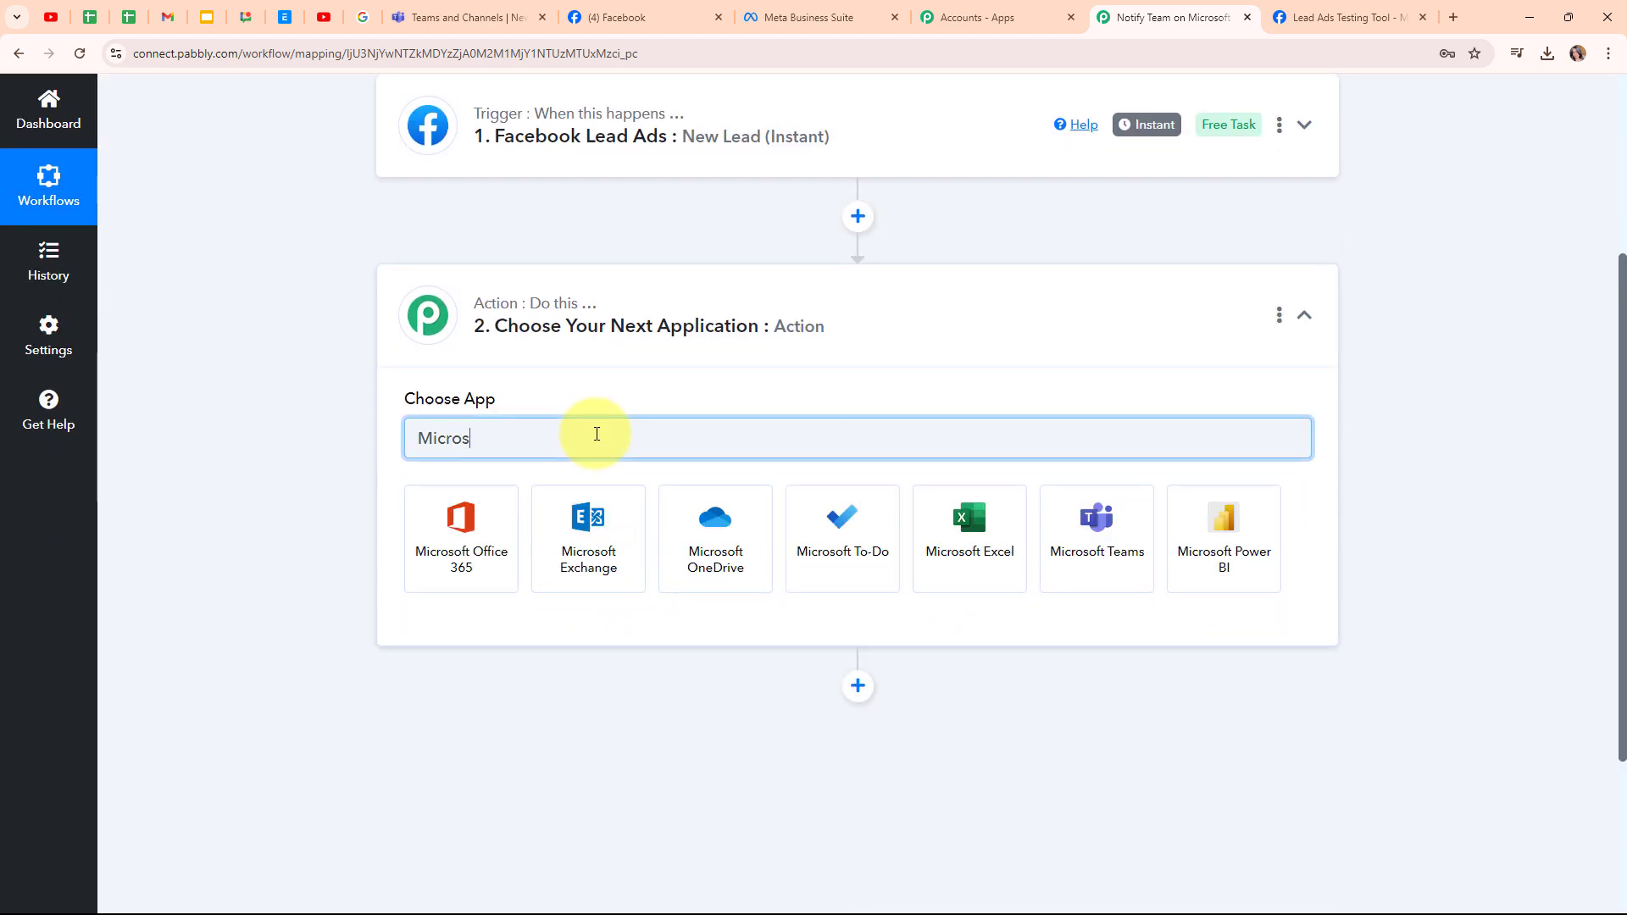
click(1128, 560)
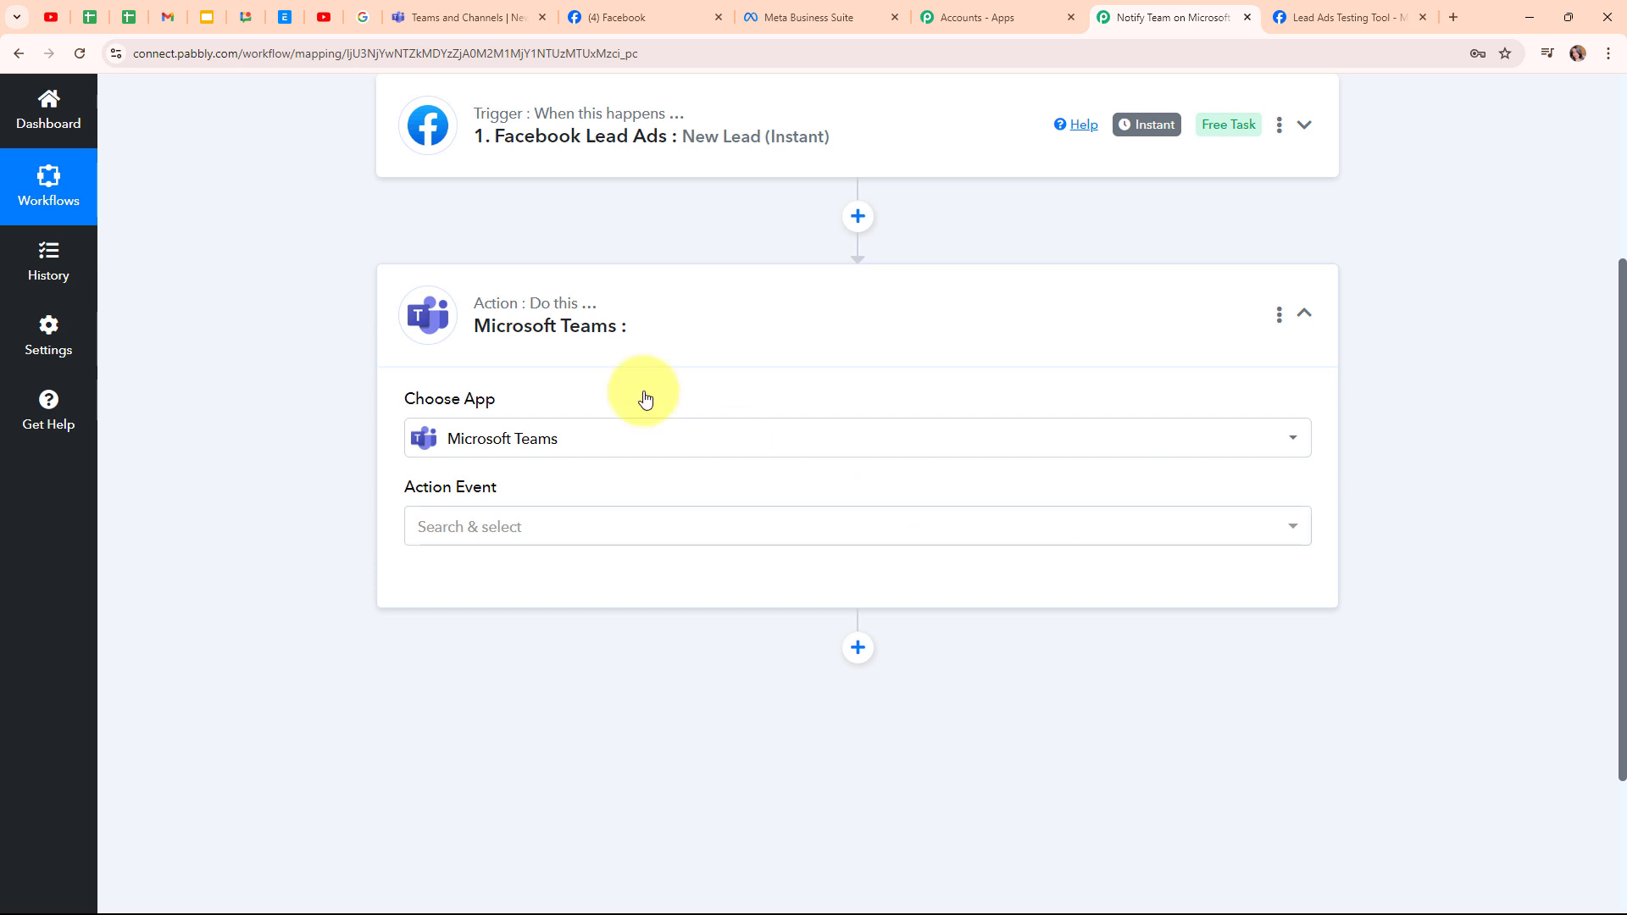
click(571, 533)
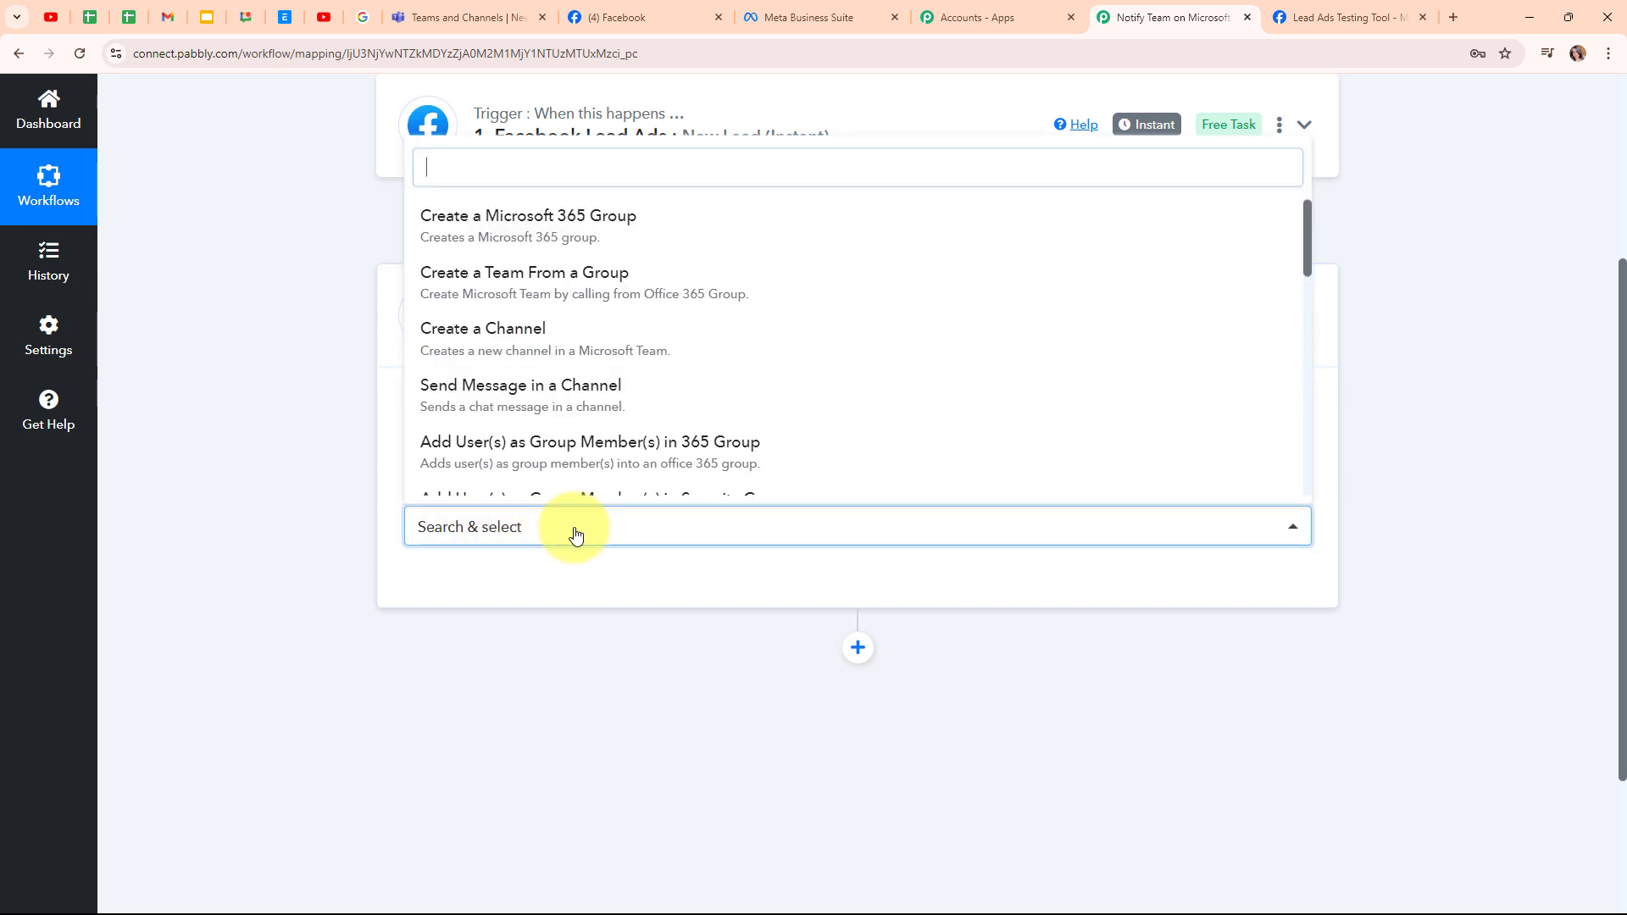
click(550, 388)
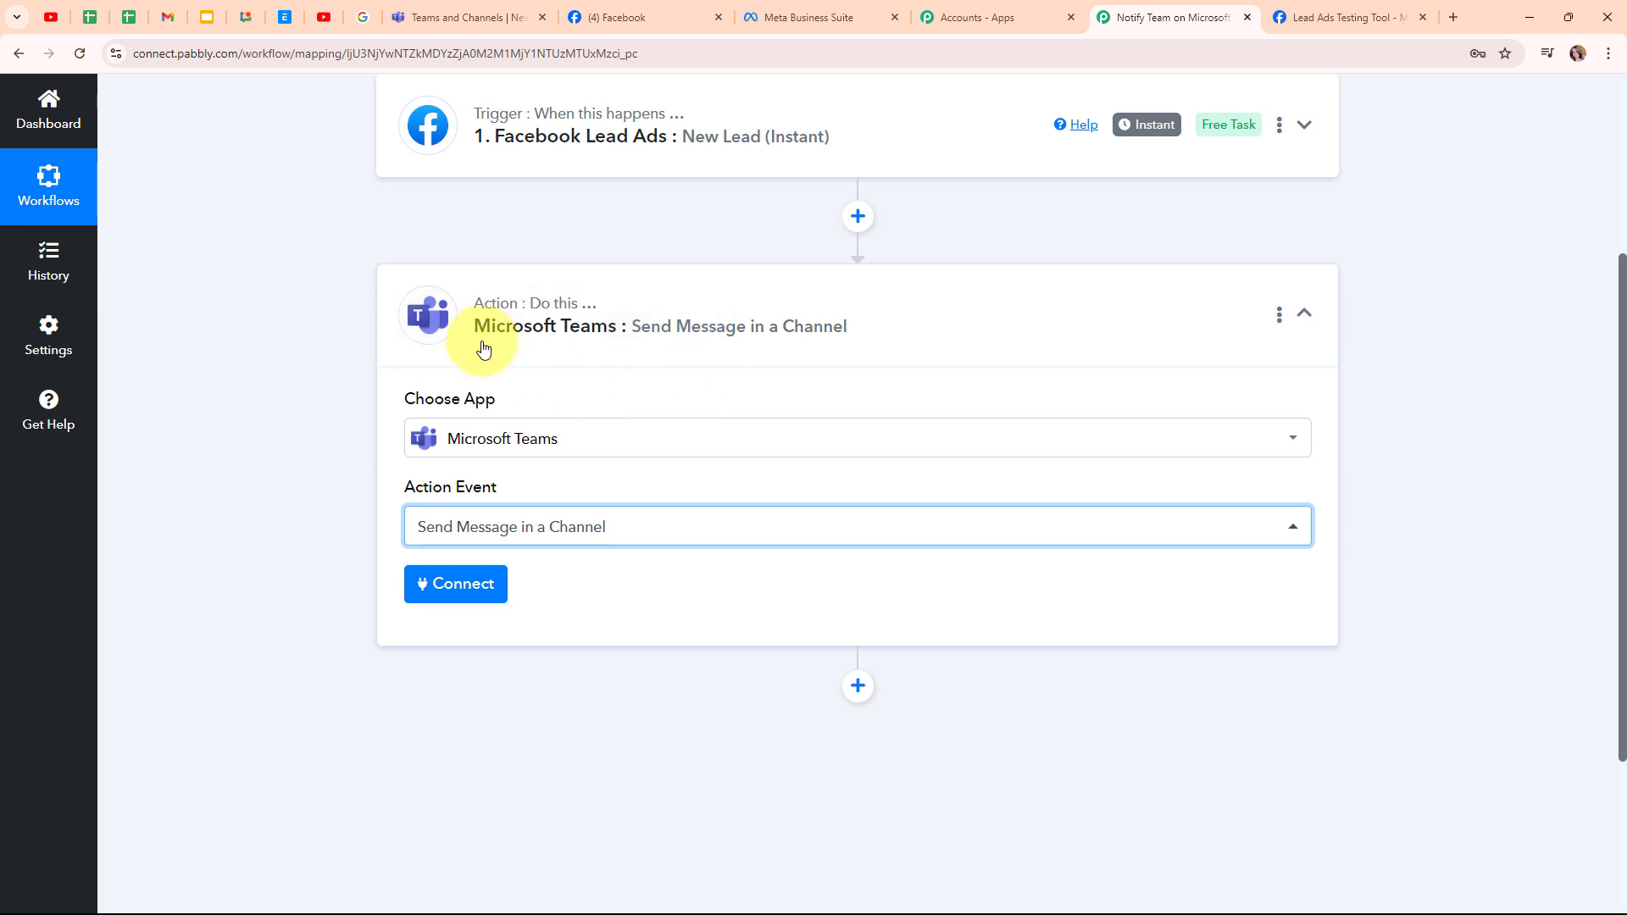
- Add a new Microsoft Teams connection, signing in with the first listed account and accepting permissions
click(456, 591)
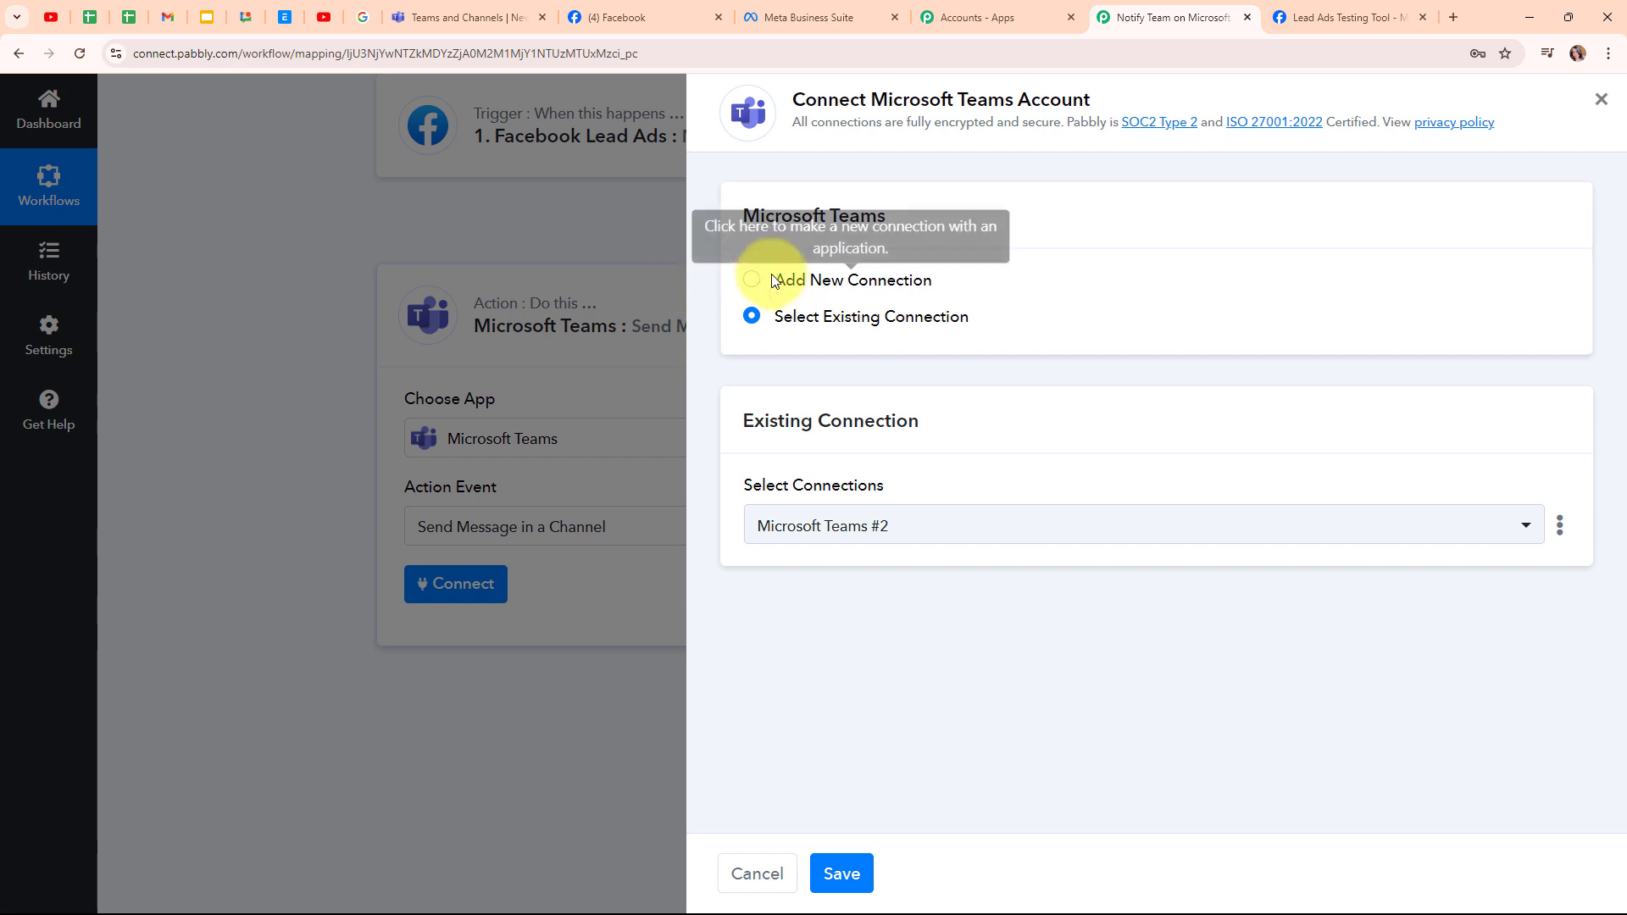
click(750, 291)
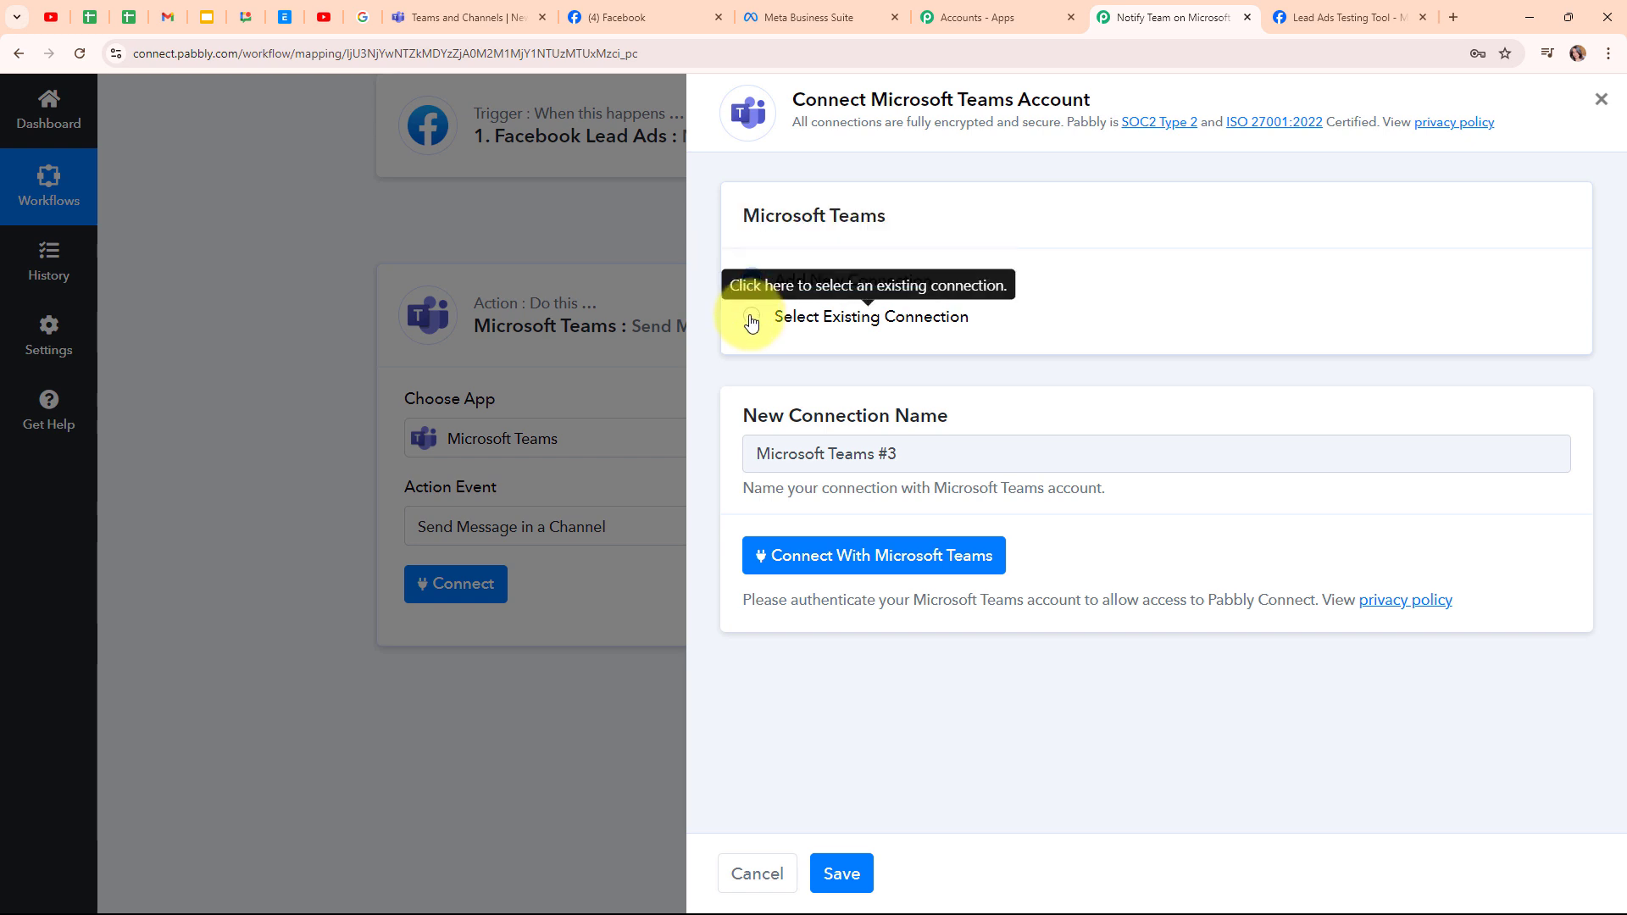
click(922, 554)
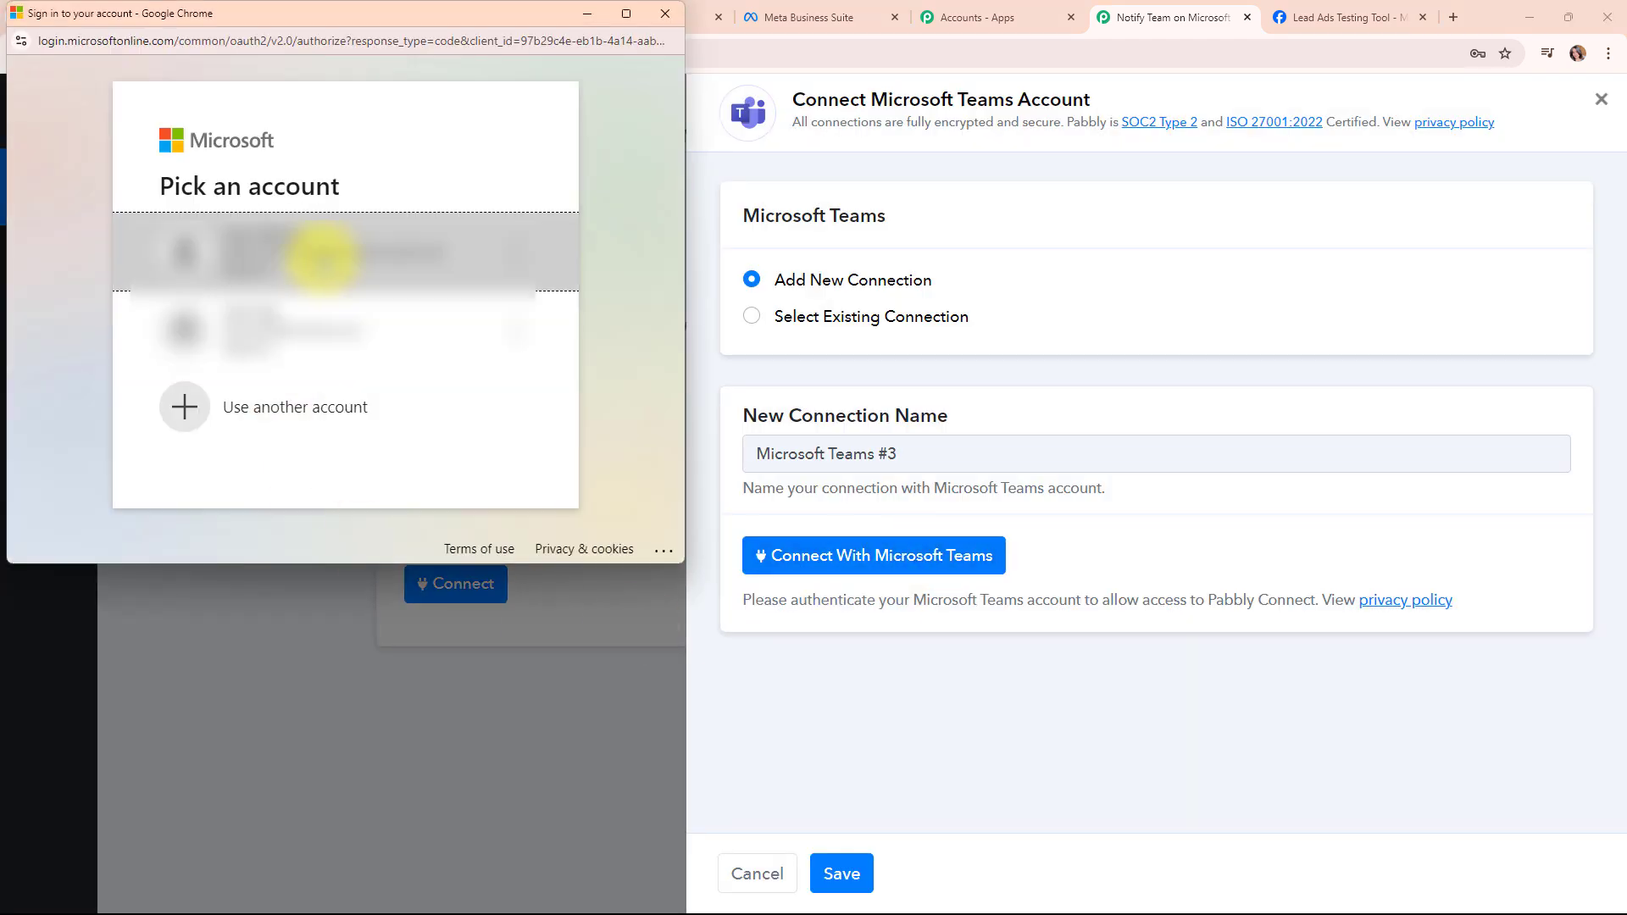
click(324, 256)
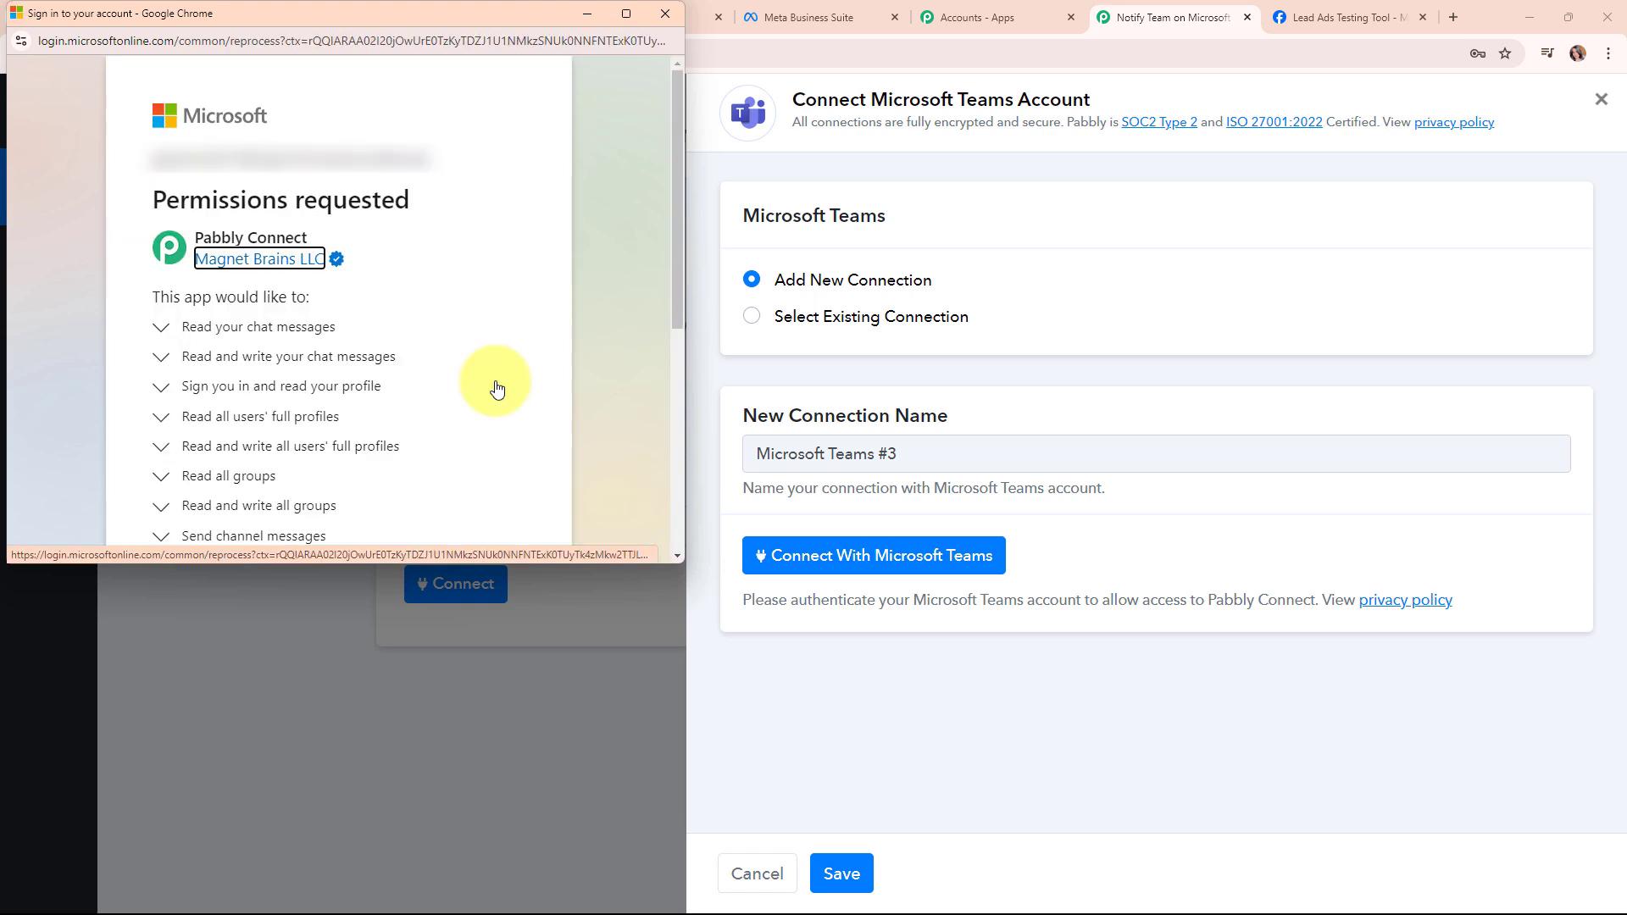
scroll(488, 305, down, 5)
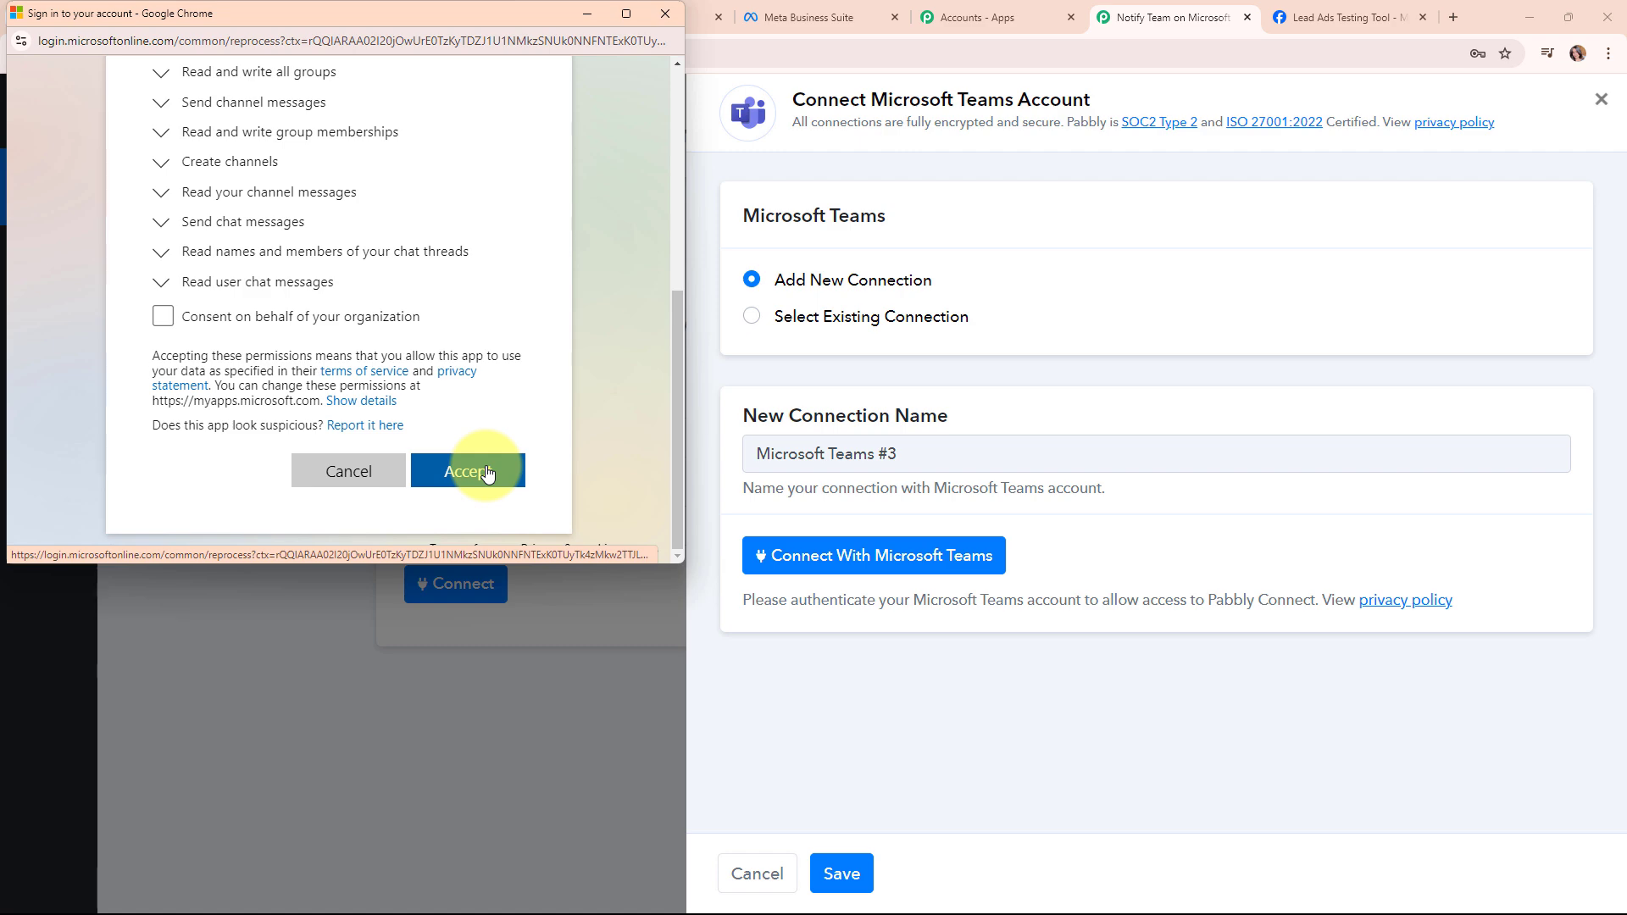
click(487, 472)
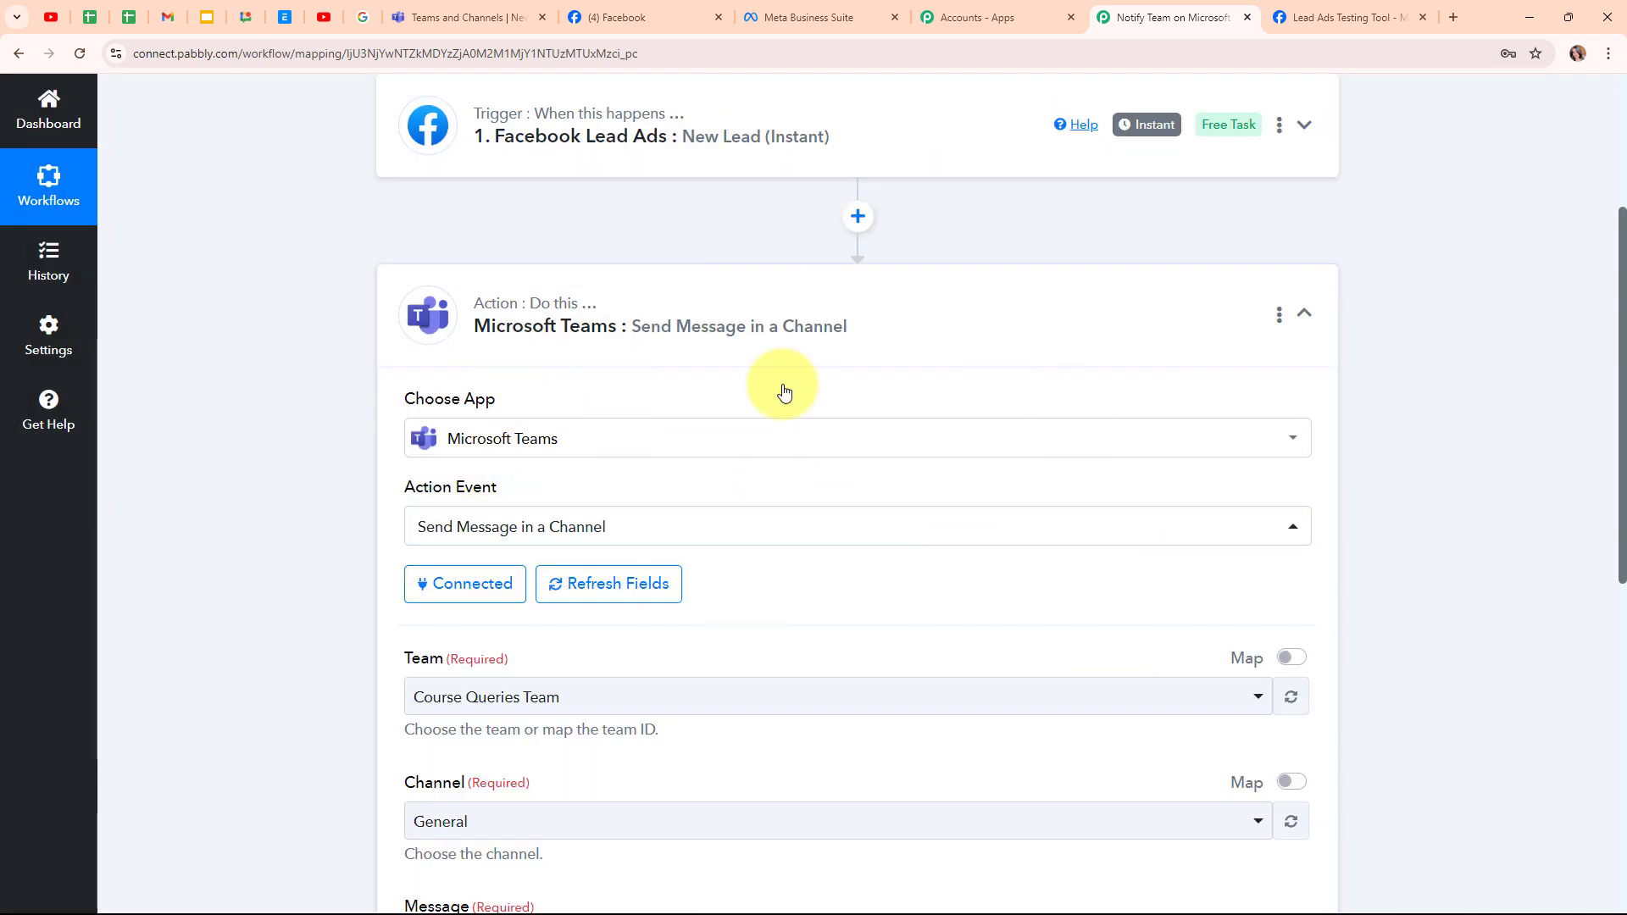
- Look at the sample lead post in the Microsoft Teams tab, then return to the workflow
scroll(914, 575, down, 4)
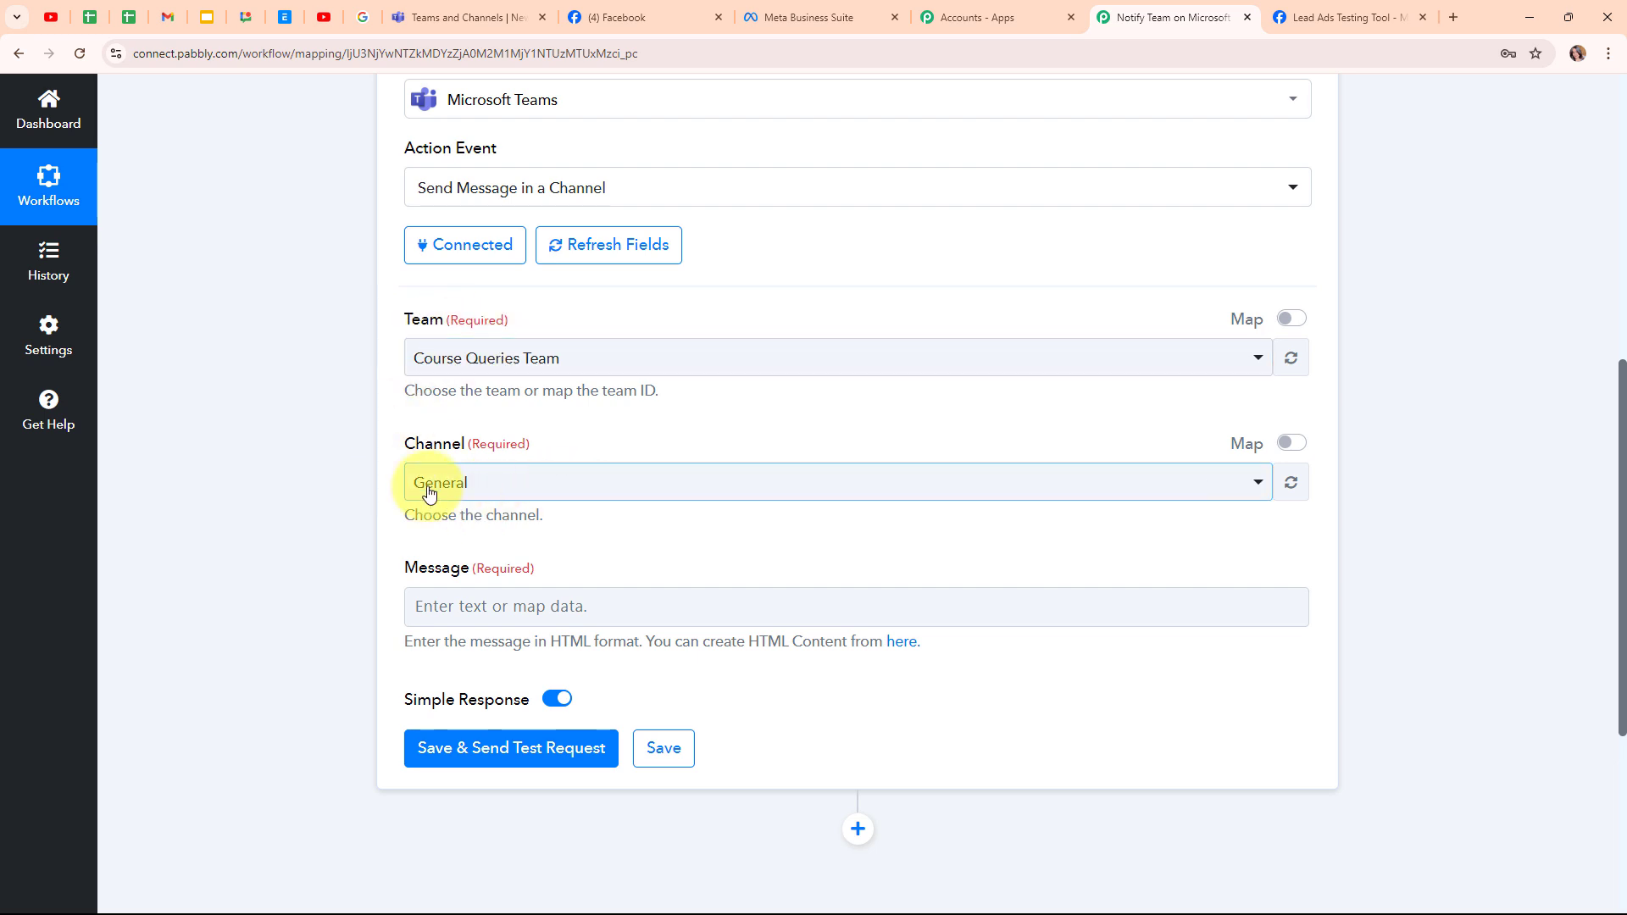
click(518, 15)
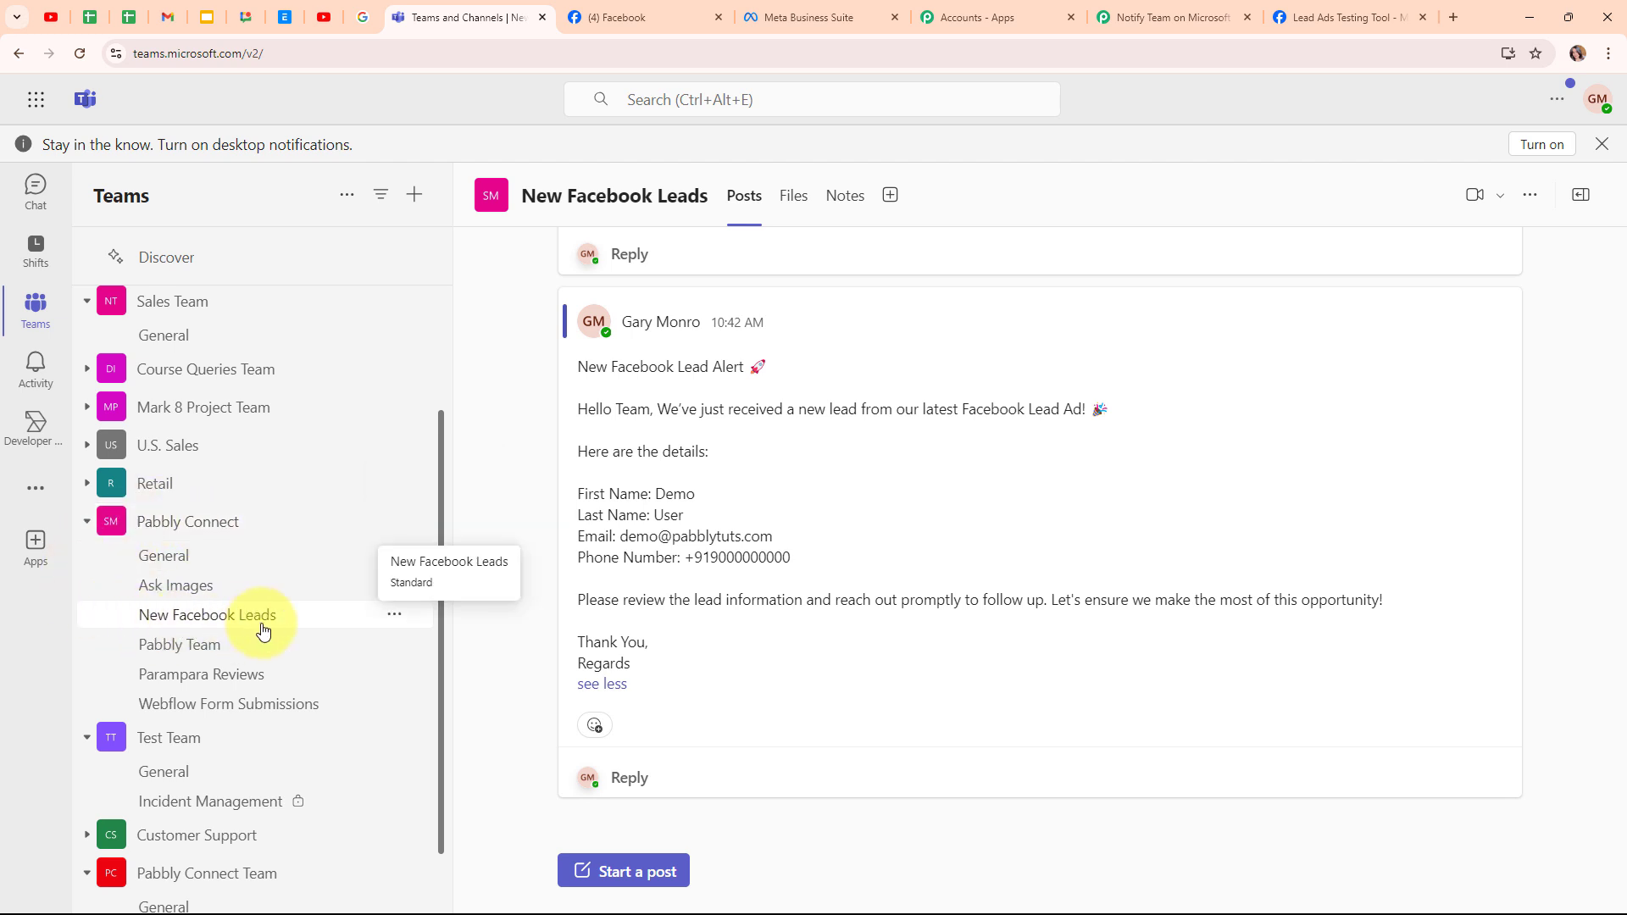
click(1170, 17)
- Choose team Pabbly Connect and channel New Facebook Leads
click(574, 378)
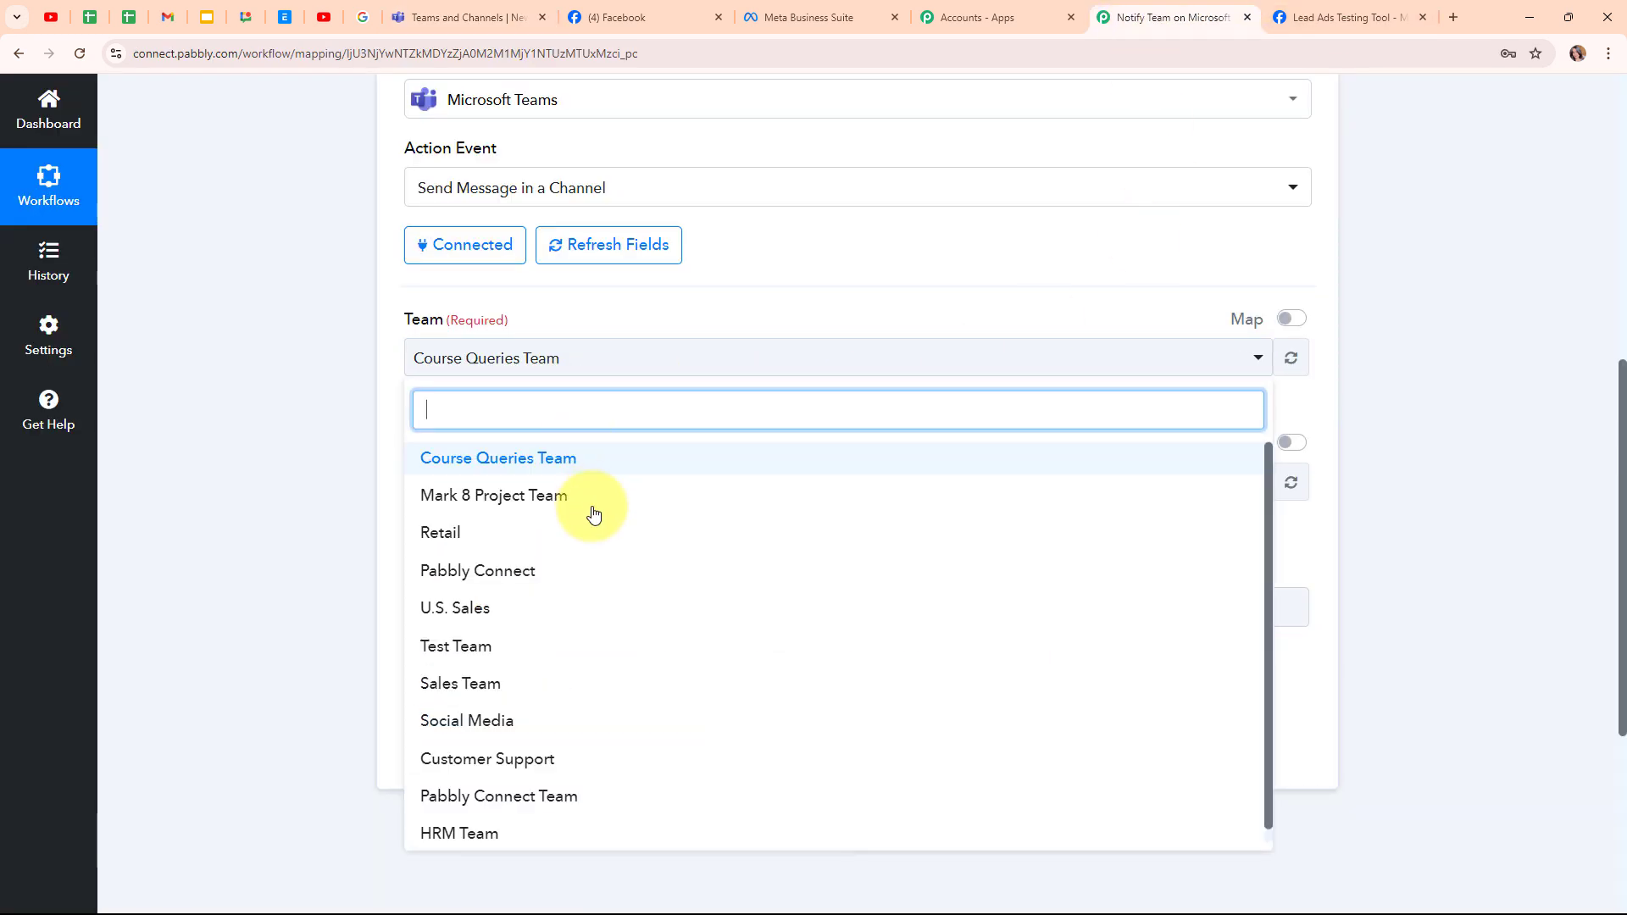
click(585, 586)
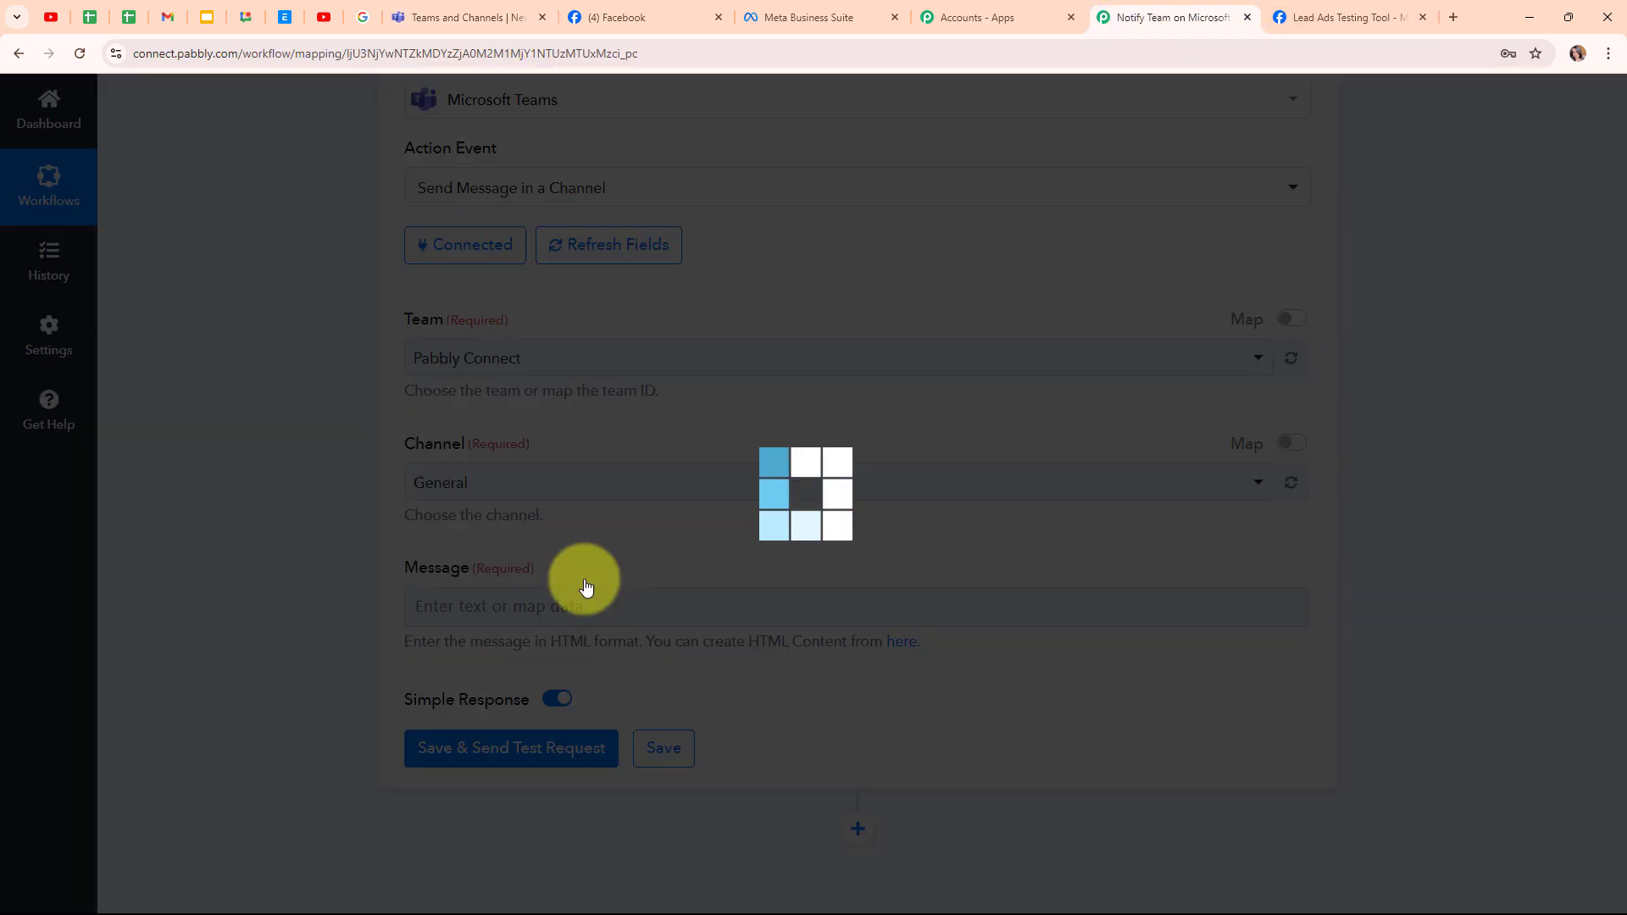
click(671, 492)
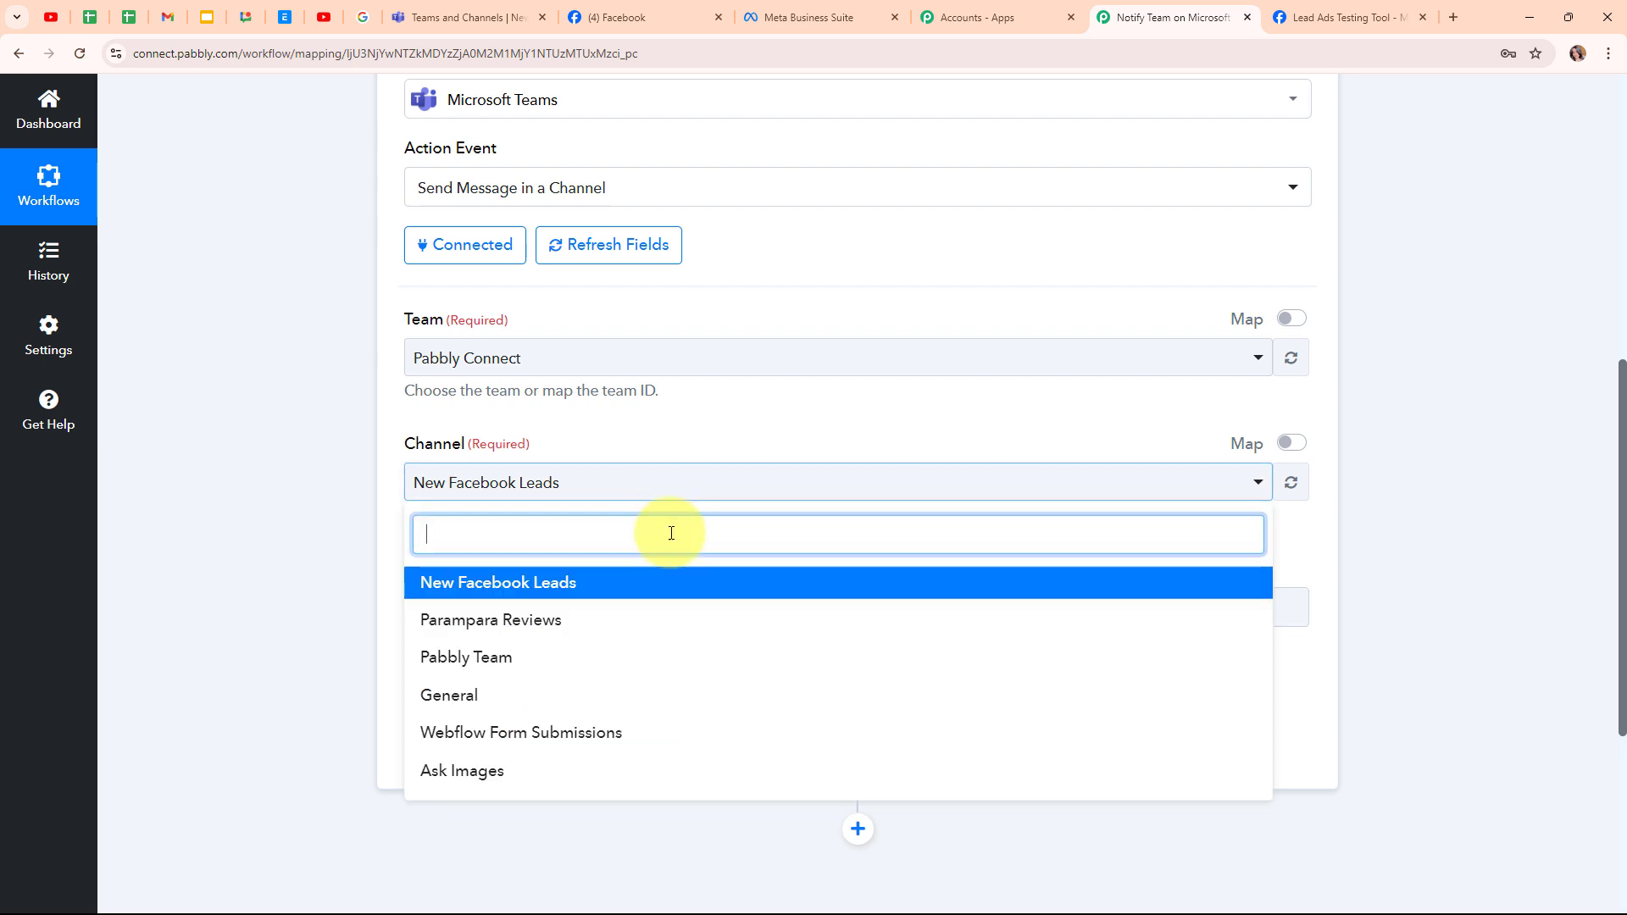
click(664, 582)
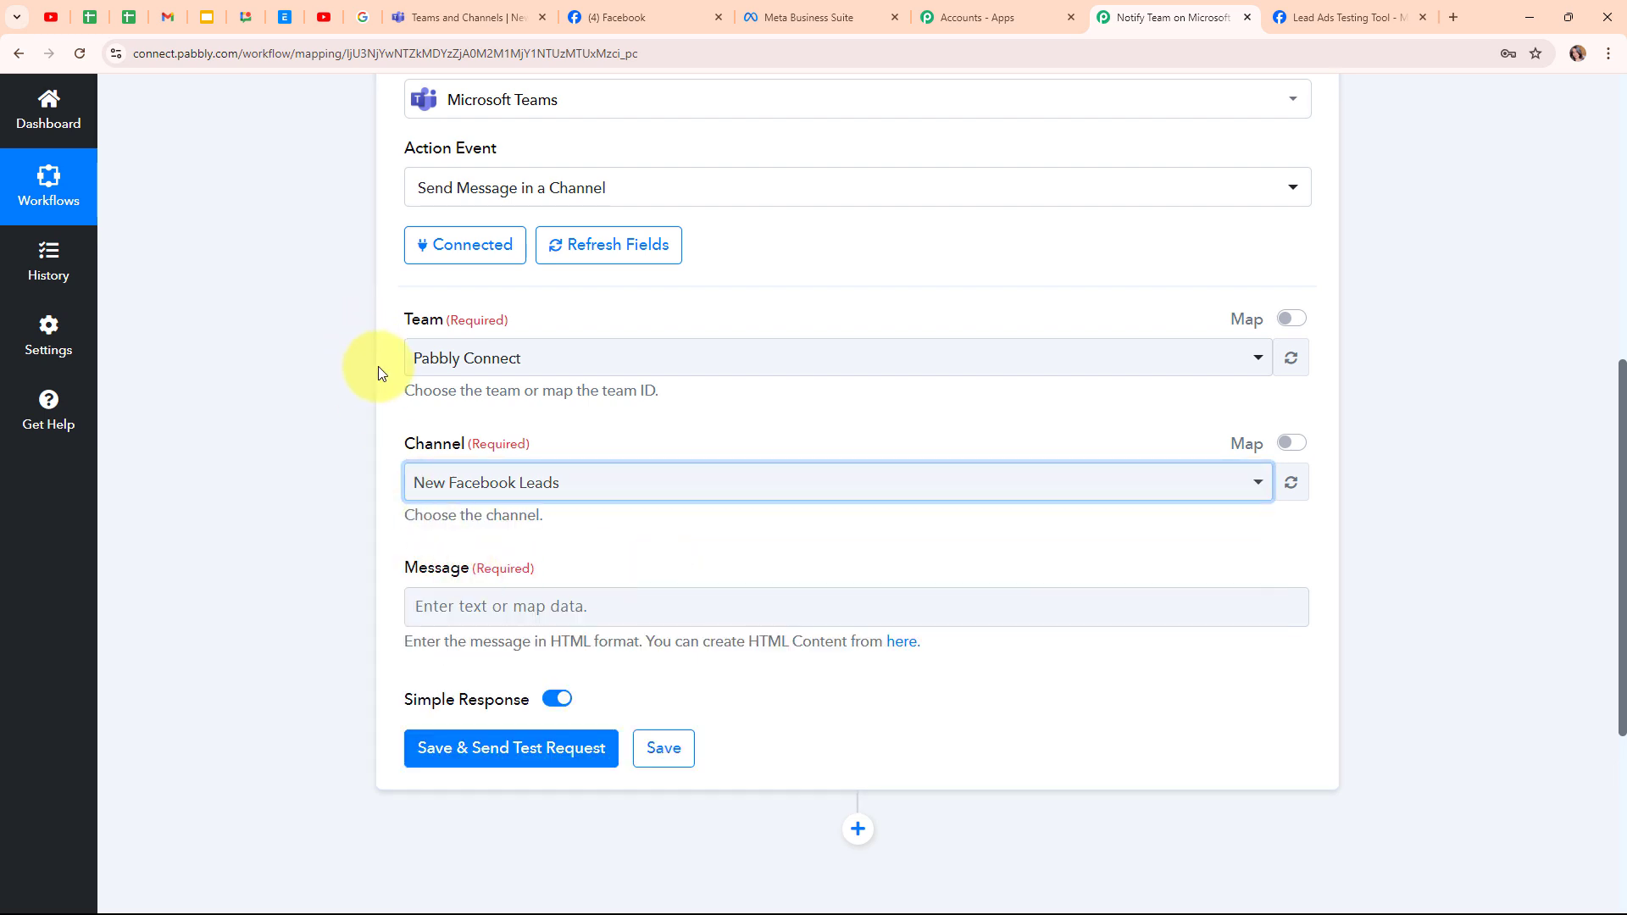
scroll(757, 529, down, 2)
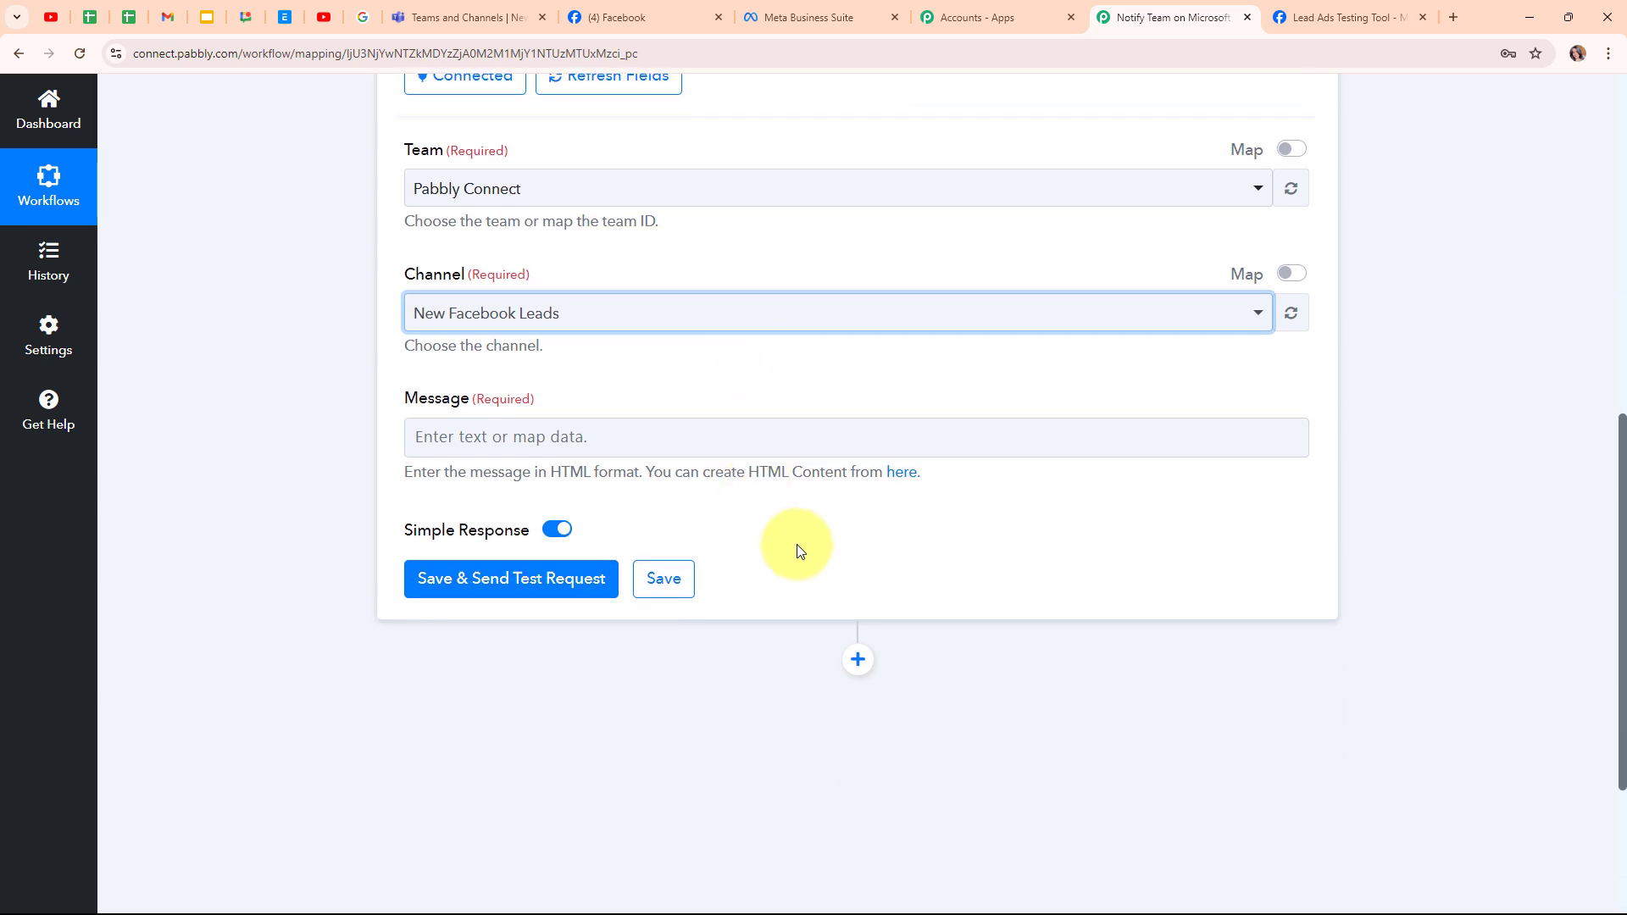
- Paste the prepared New Facebook Lead Alert template into the Message field
click(411, 438)
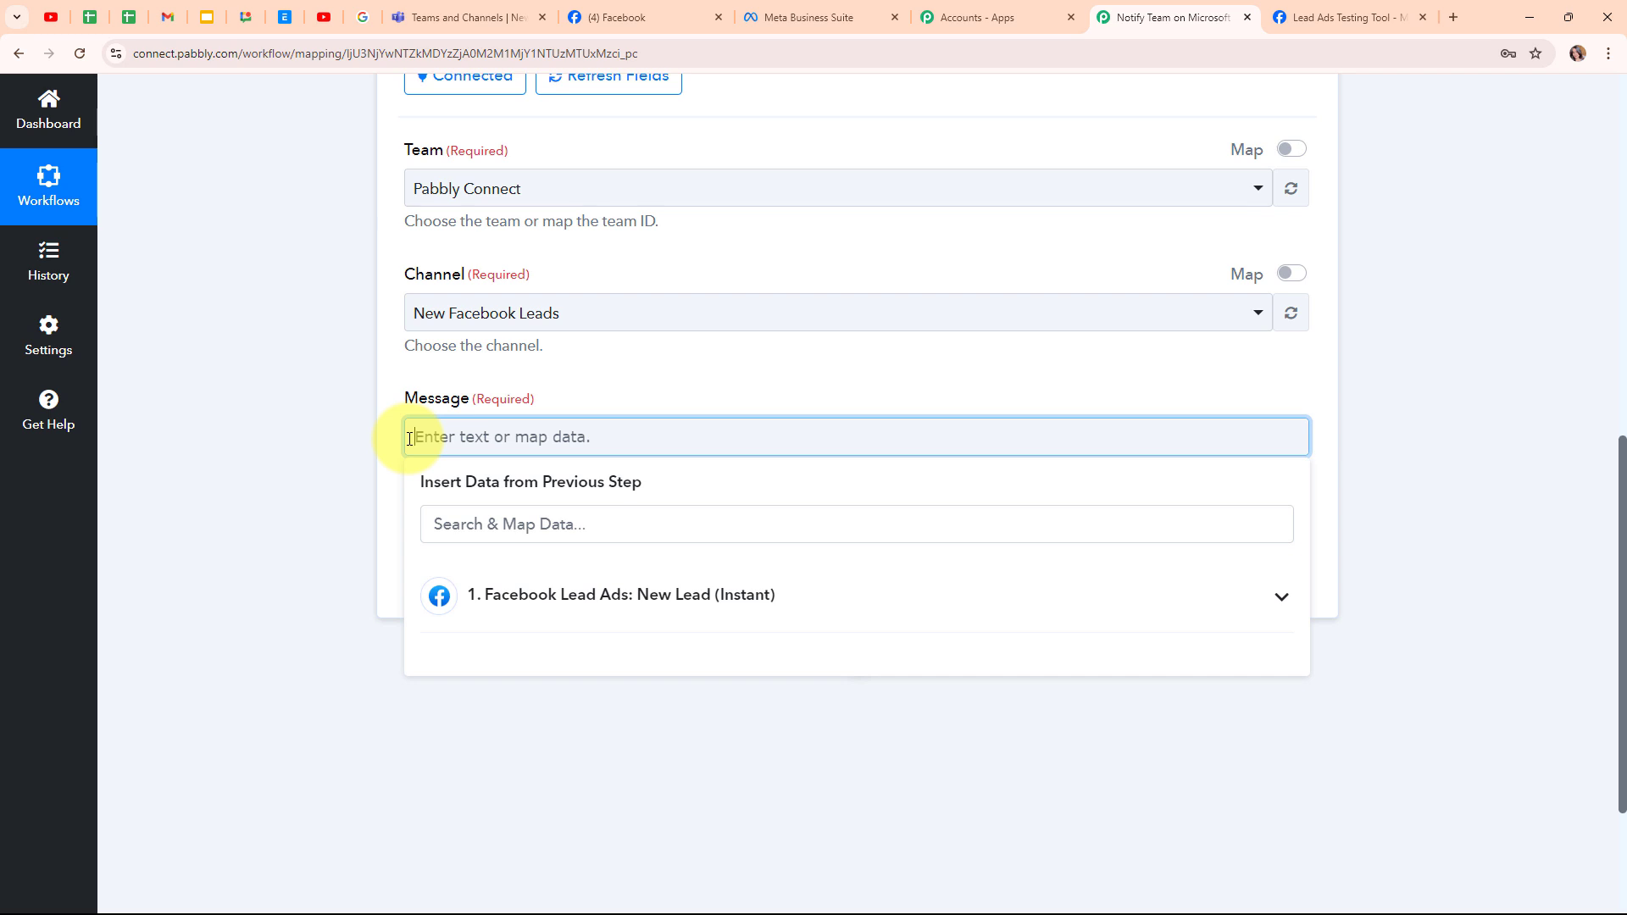
key(ctrl+v)
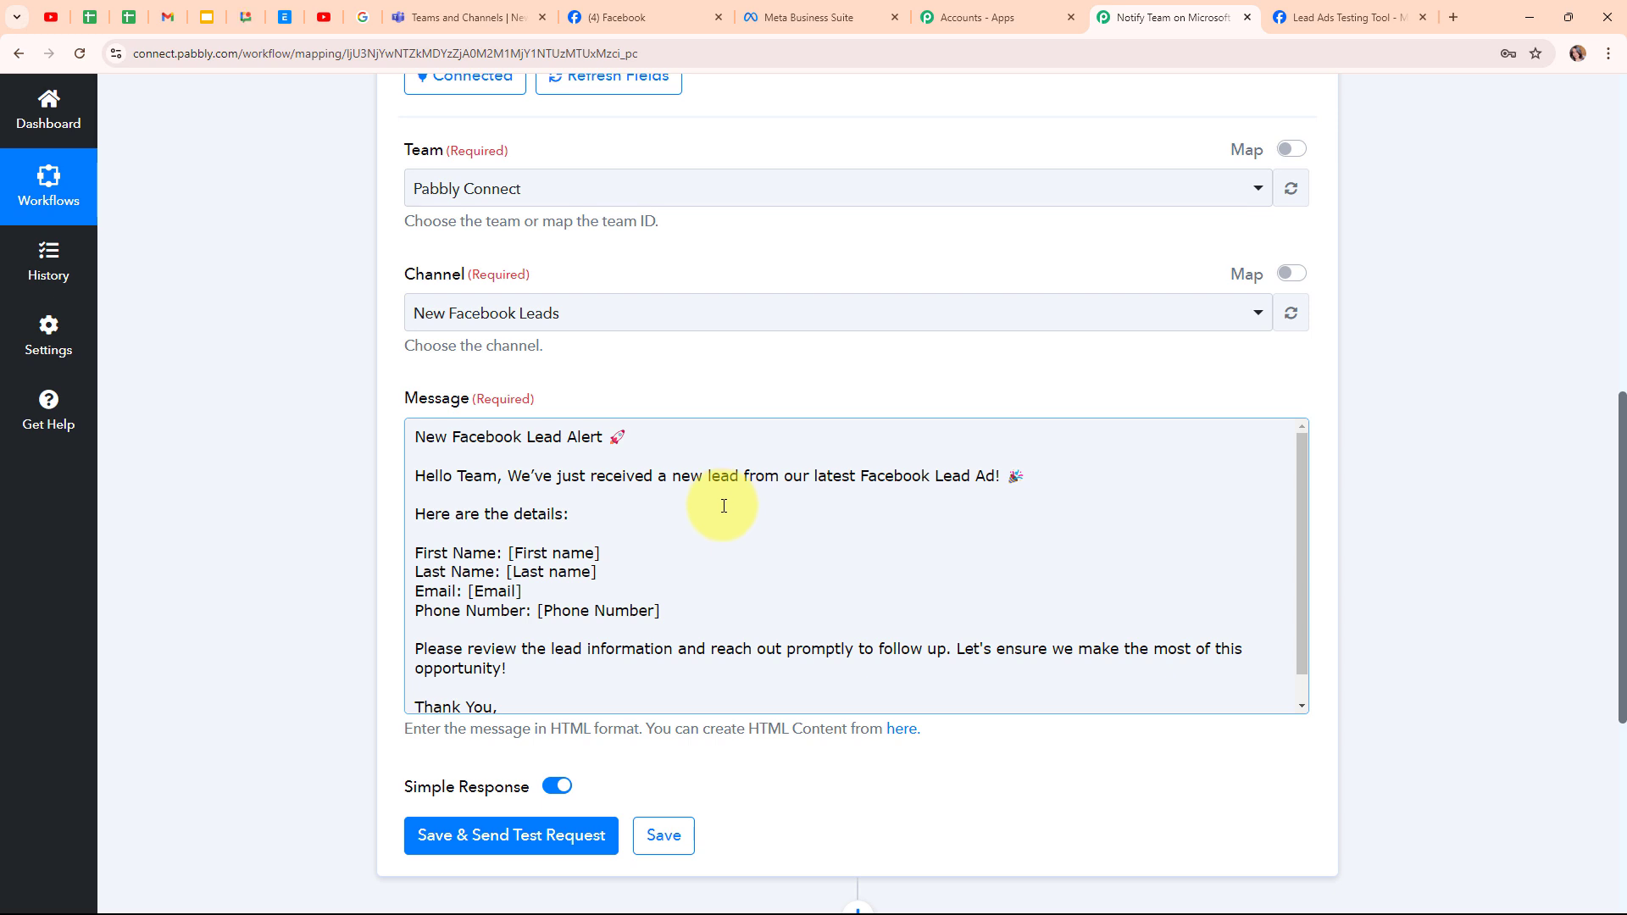
- Replace the [First name] and [Last name] placeholders with the Facebook lead's name fields
scroll(724, 506, down, 1)
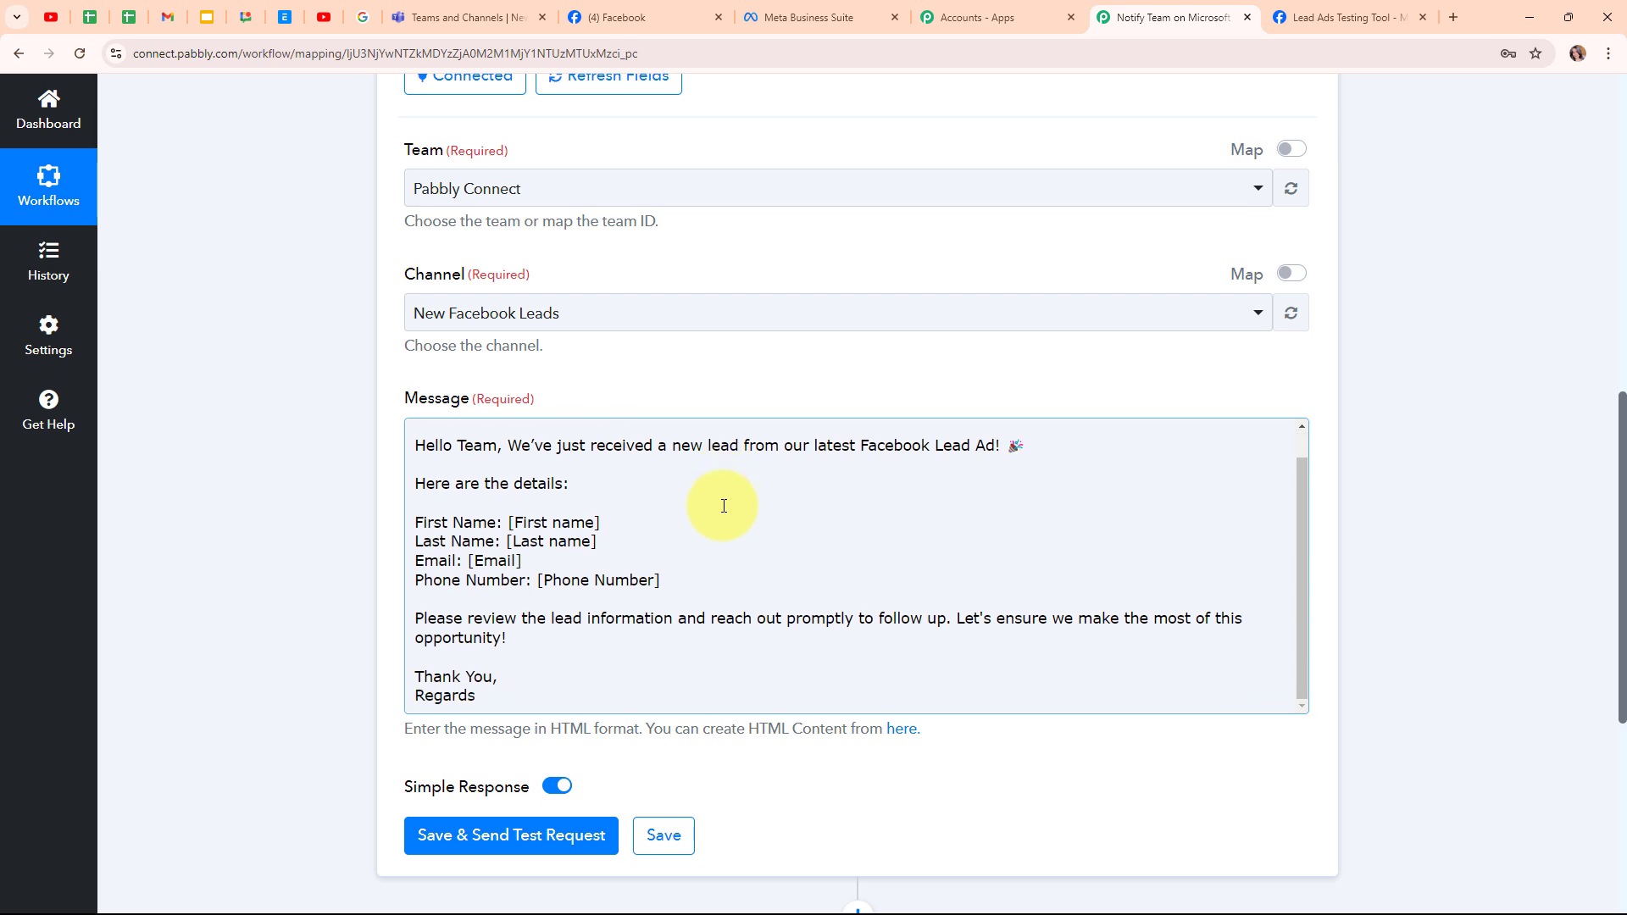
scroll(743, 542, up, 1)
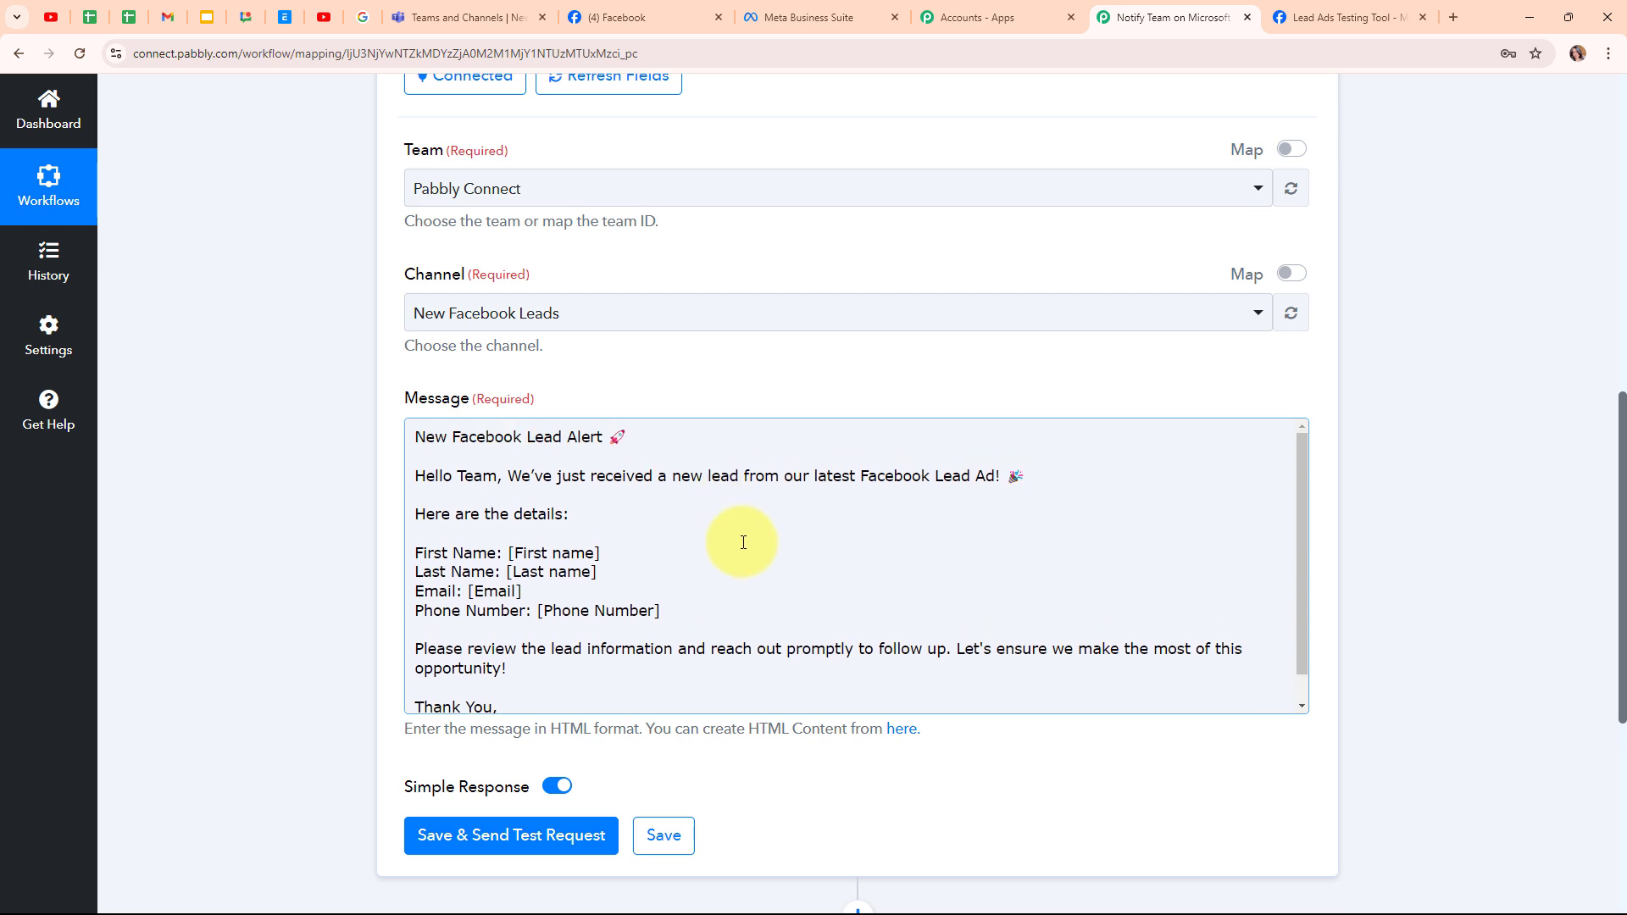
drag(635, 554, 507, 556)
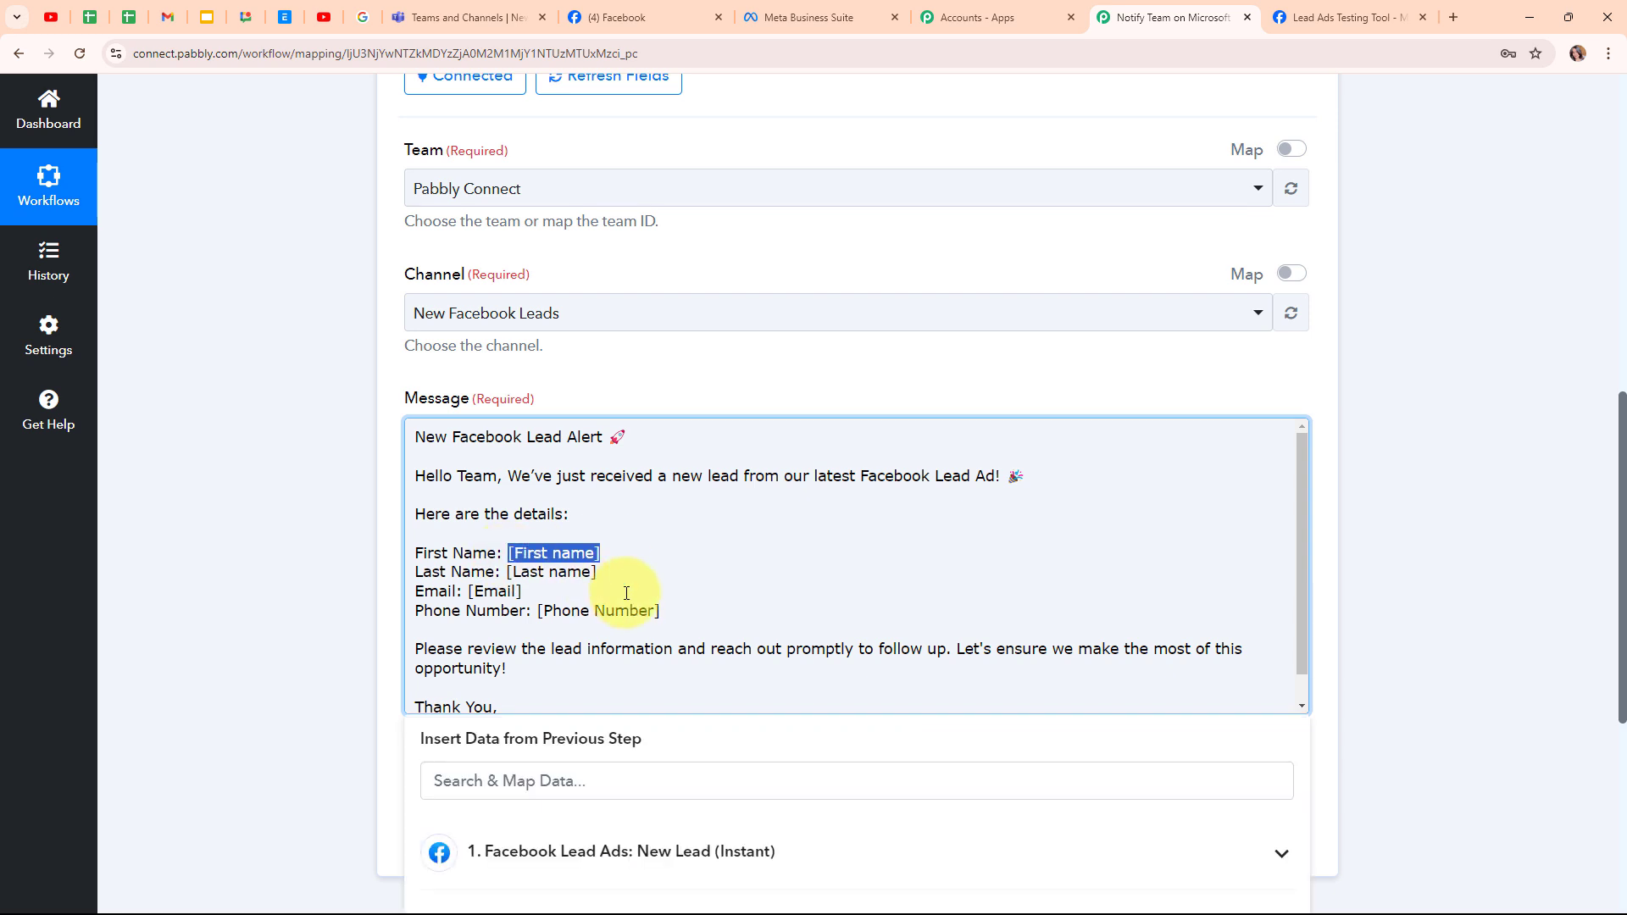
drag(612, 593, 509, 591)
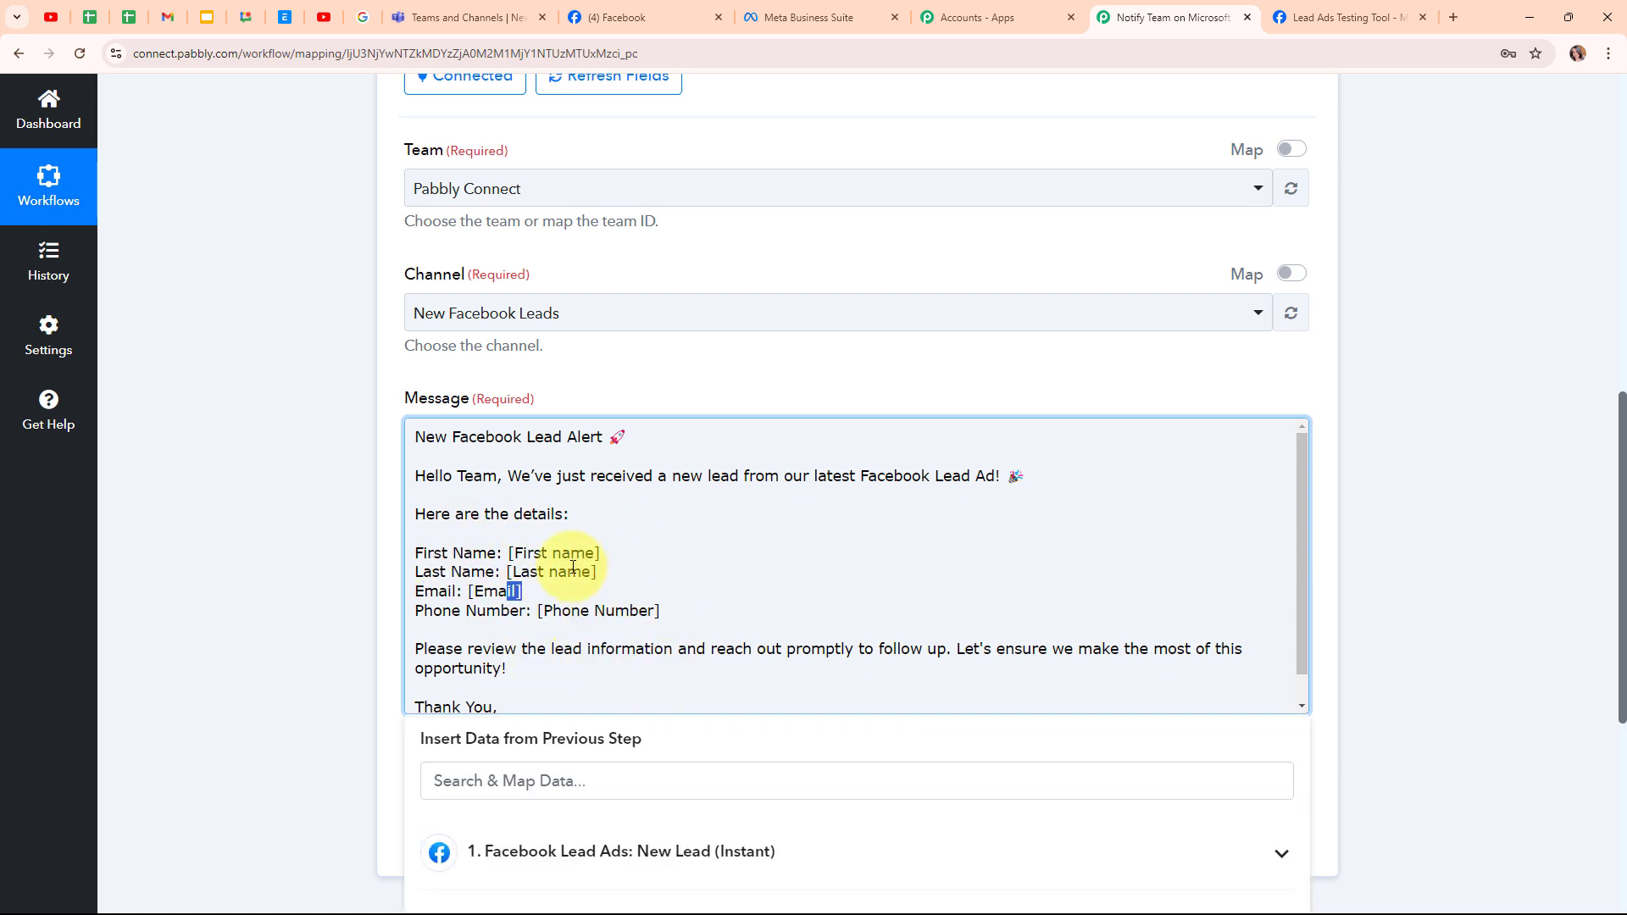
drag(615, 554, 509, 554)
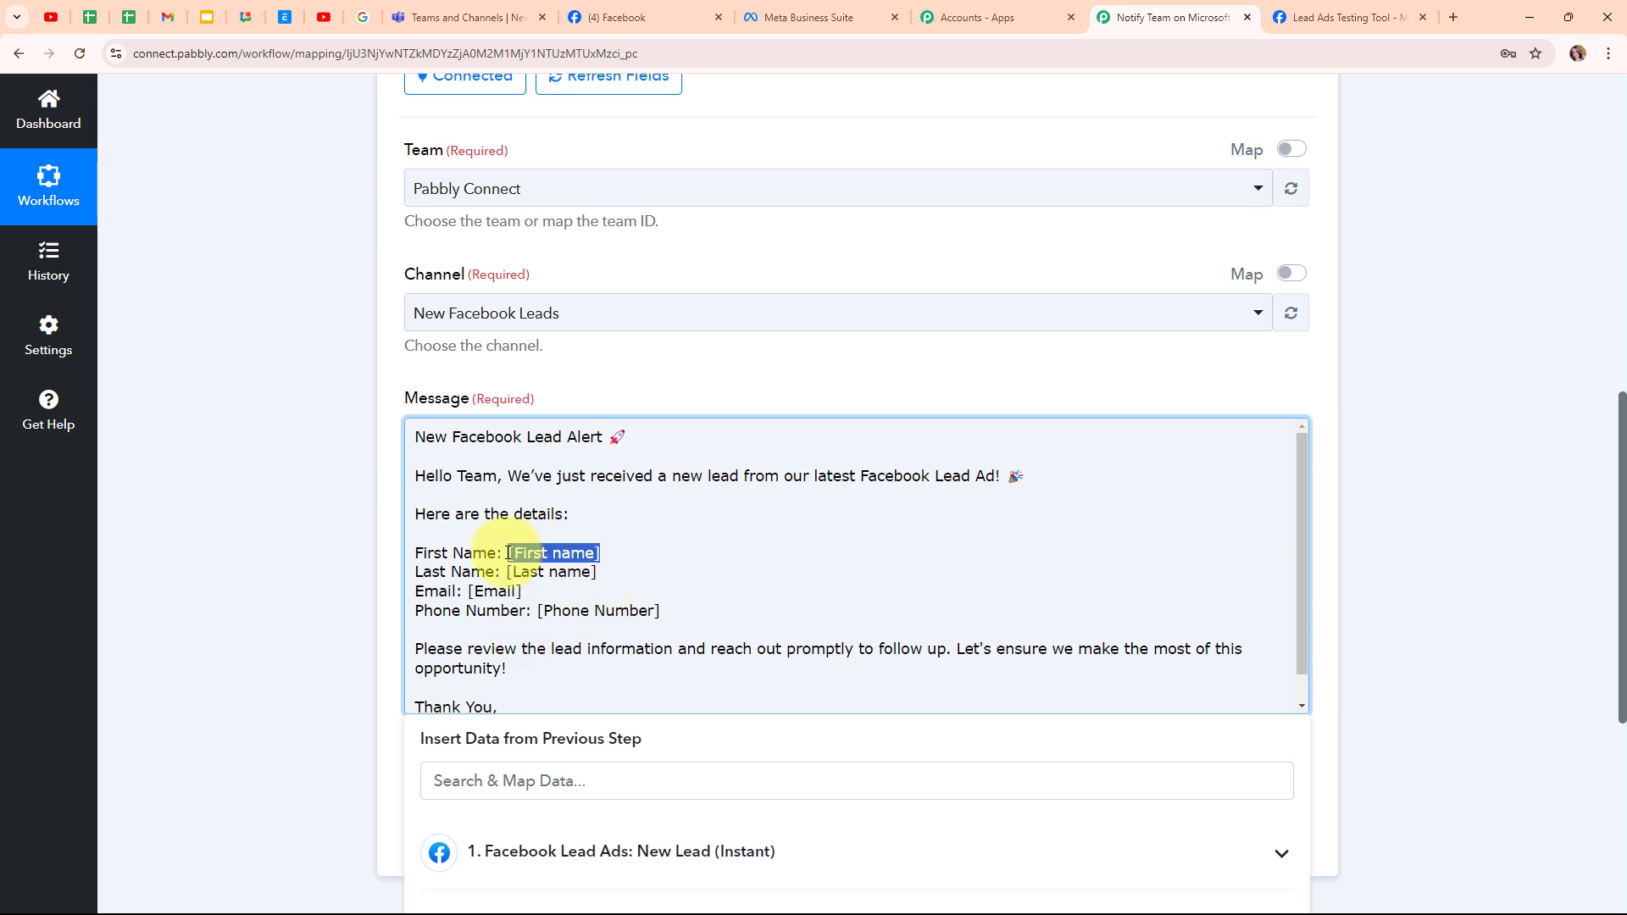
key(BackSpace)
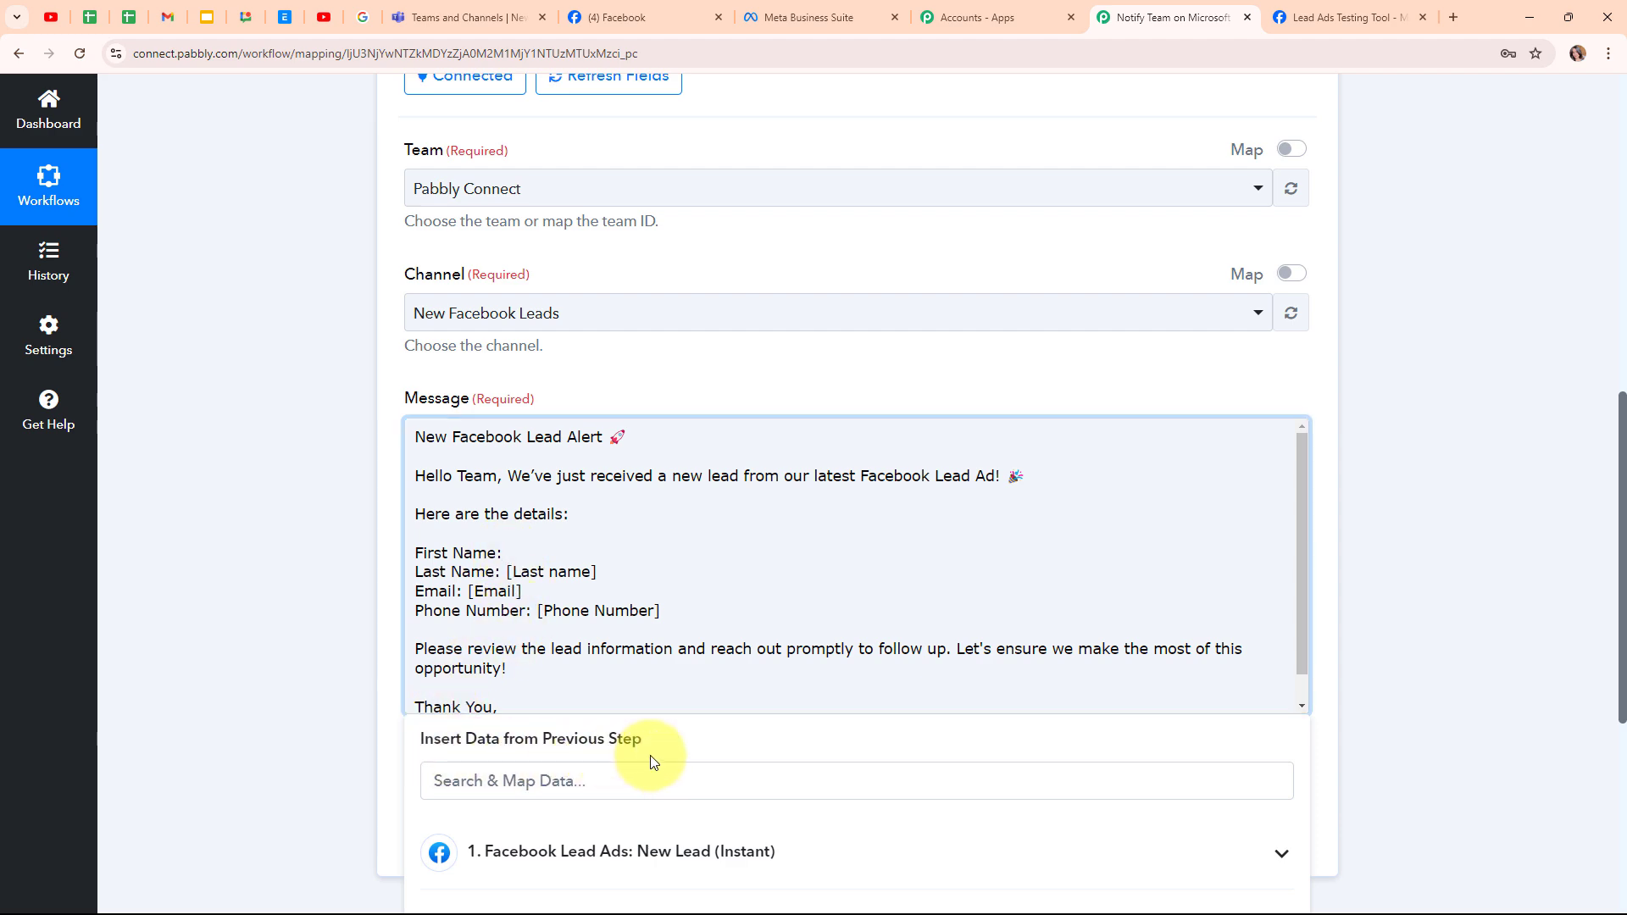
scroll(1409, 538, down, 3)
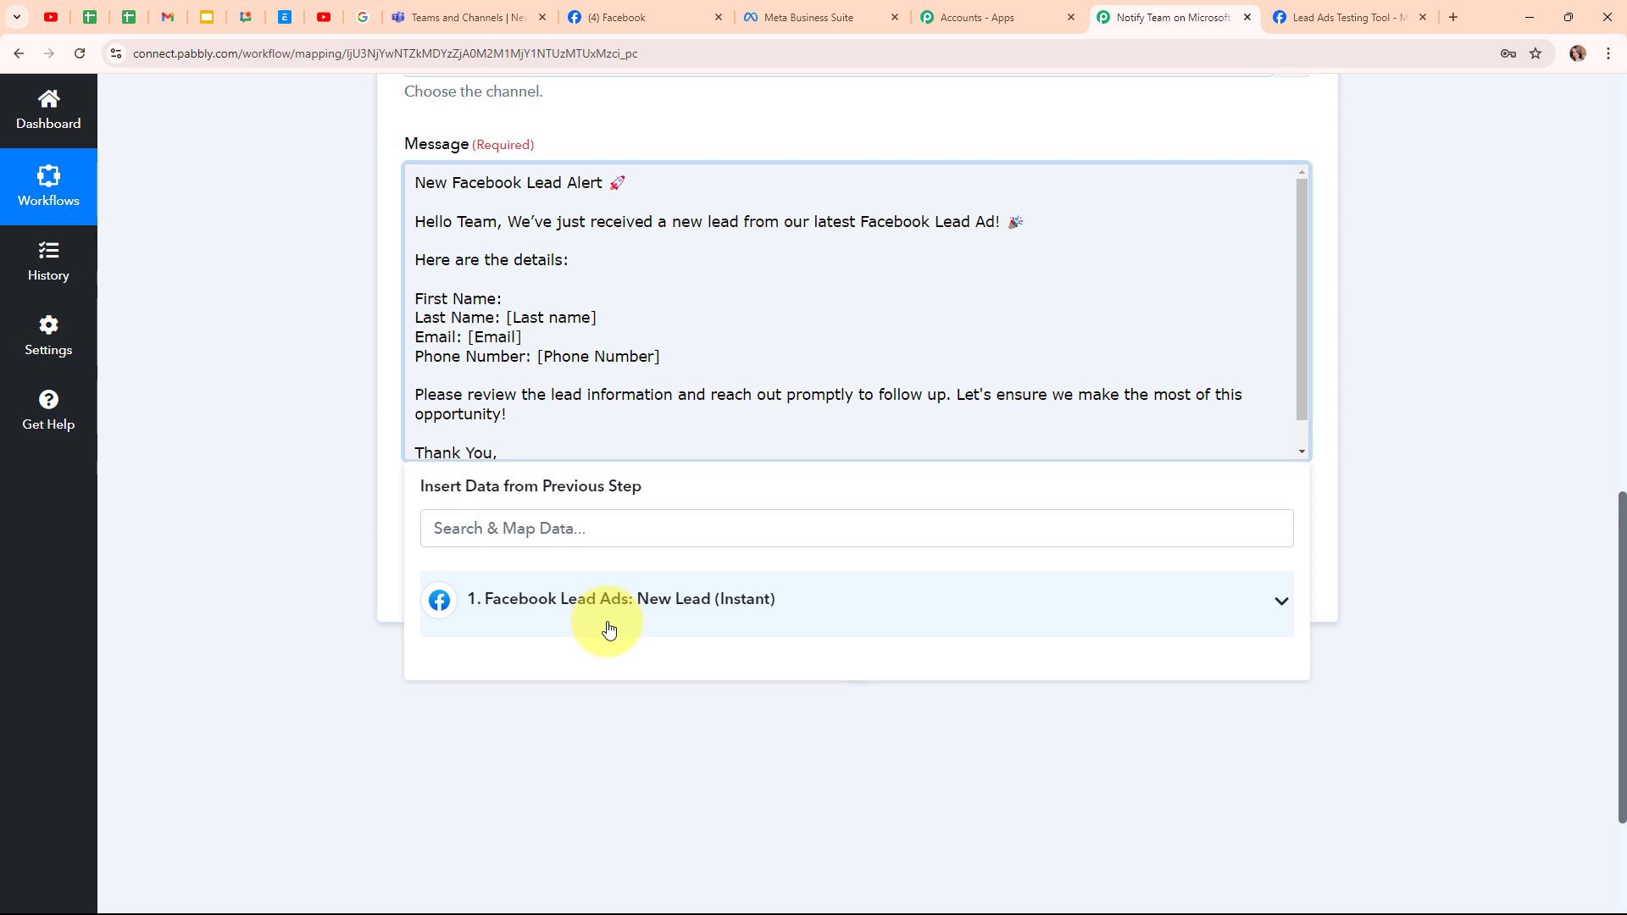
click(615, 632)
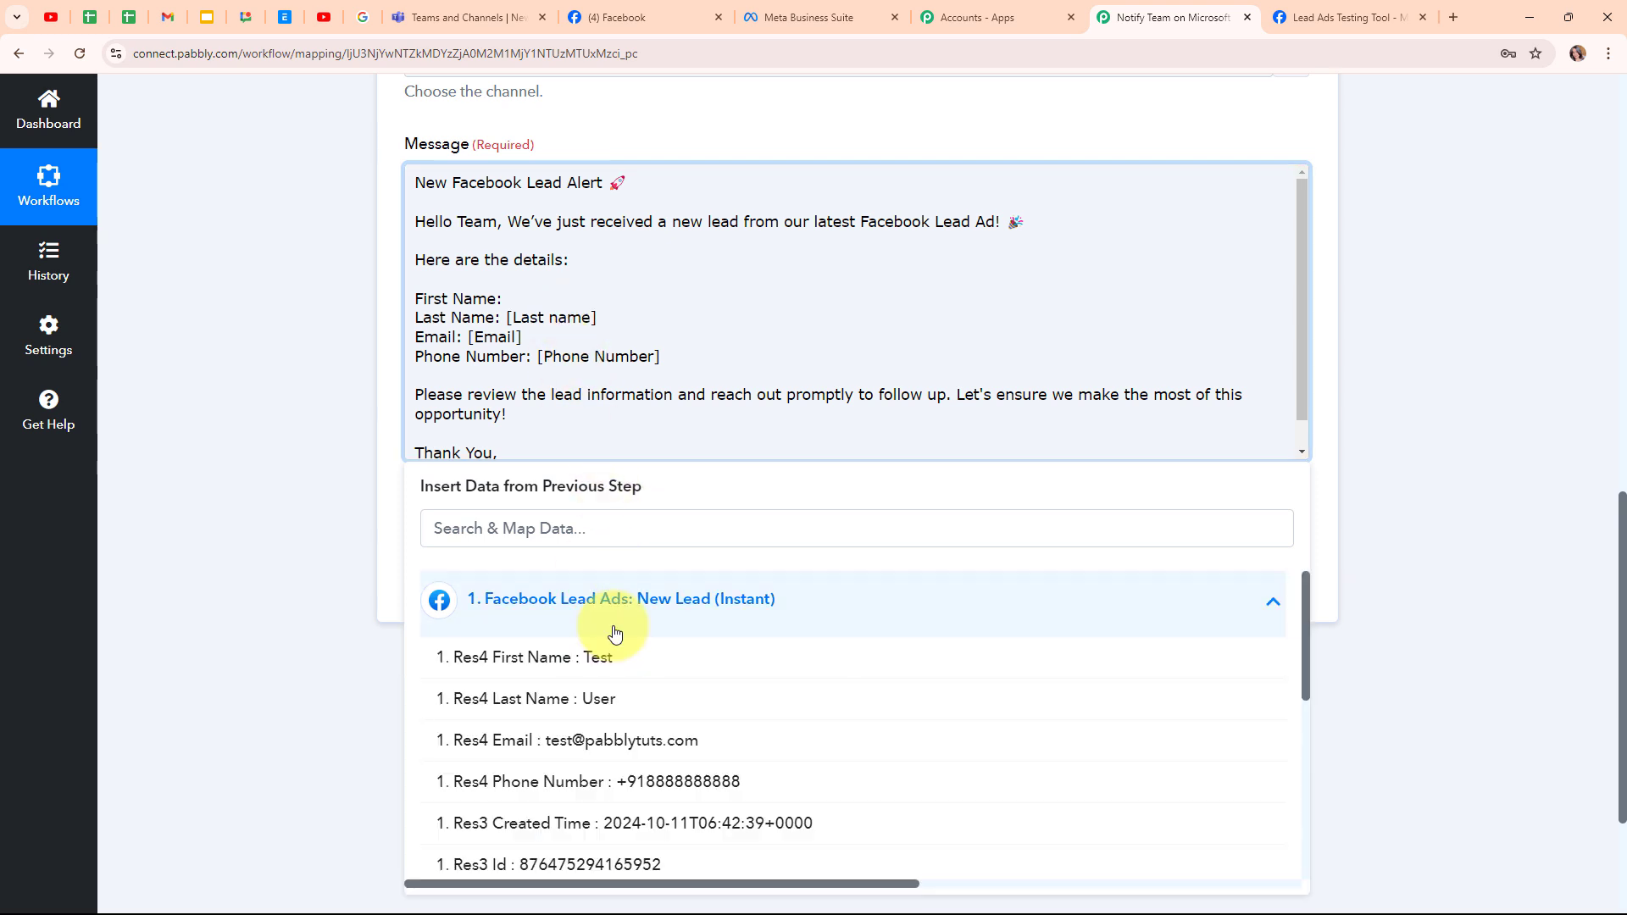
click(628, 669)
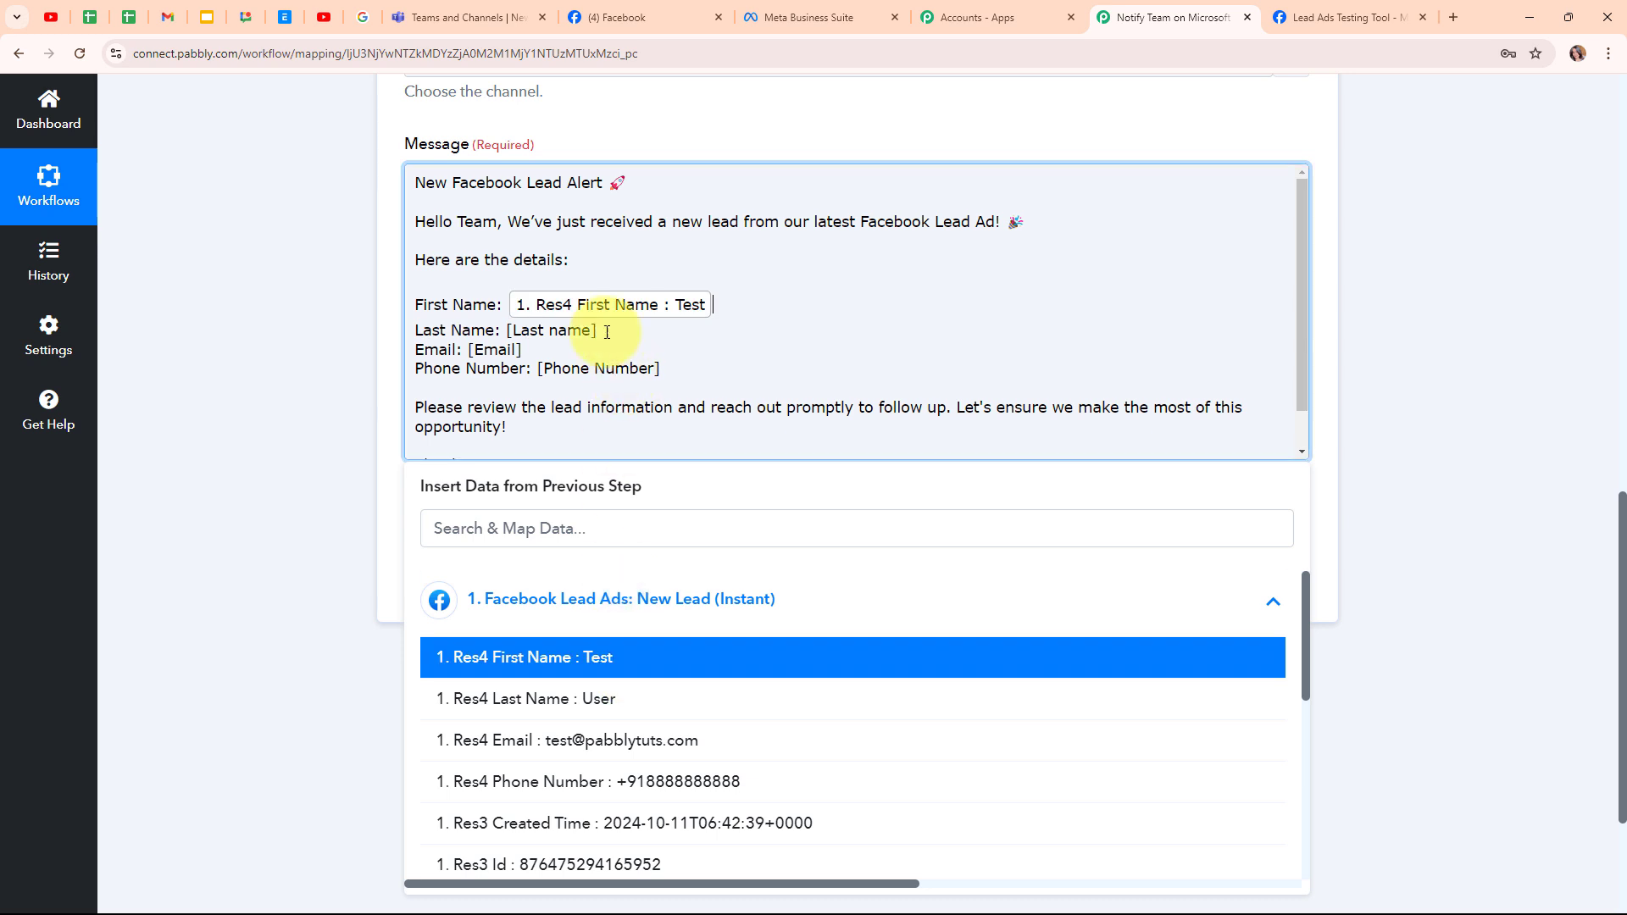
drag(599, 332, 508, 333)
key(BackSpace)
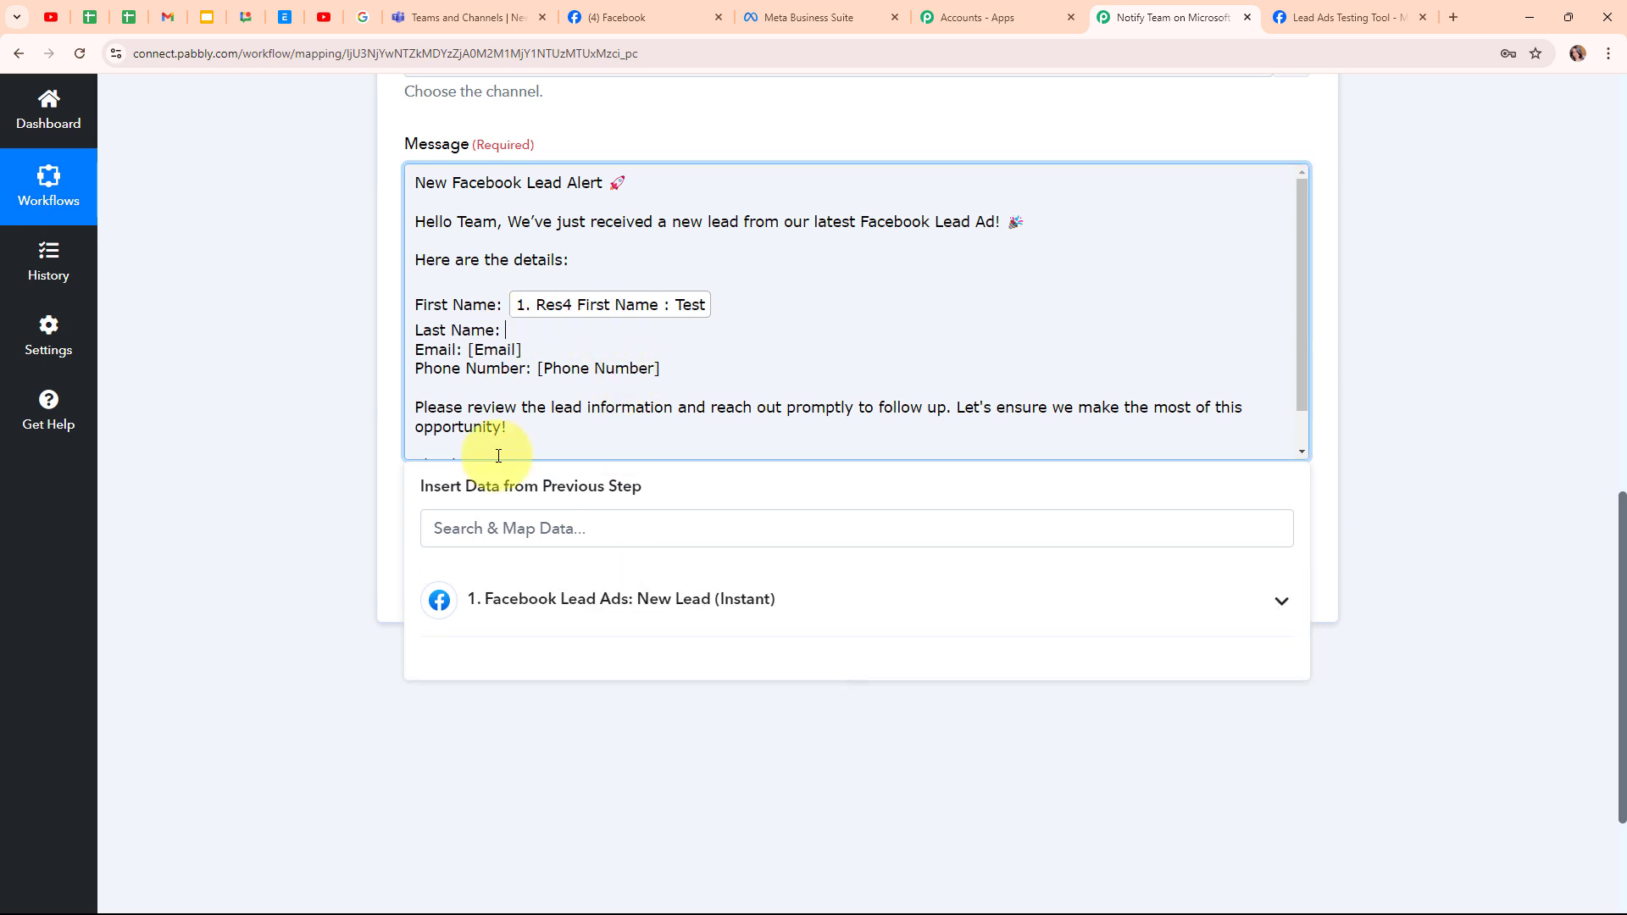
click(542, 600)
click(602, 700)
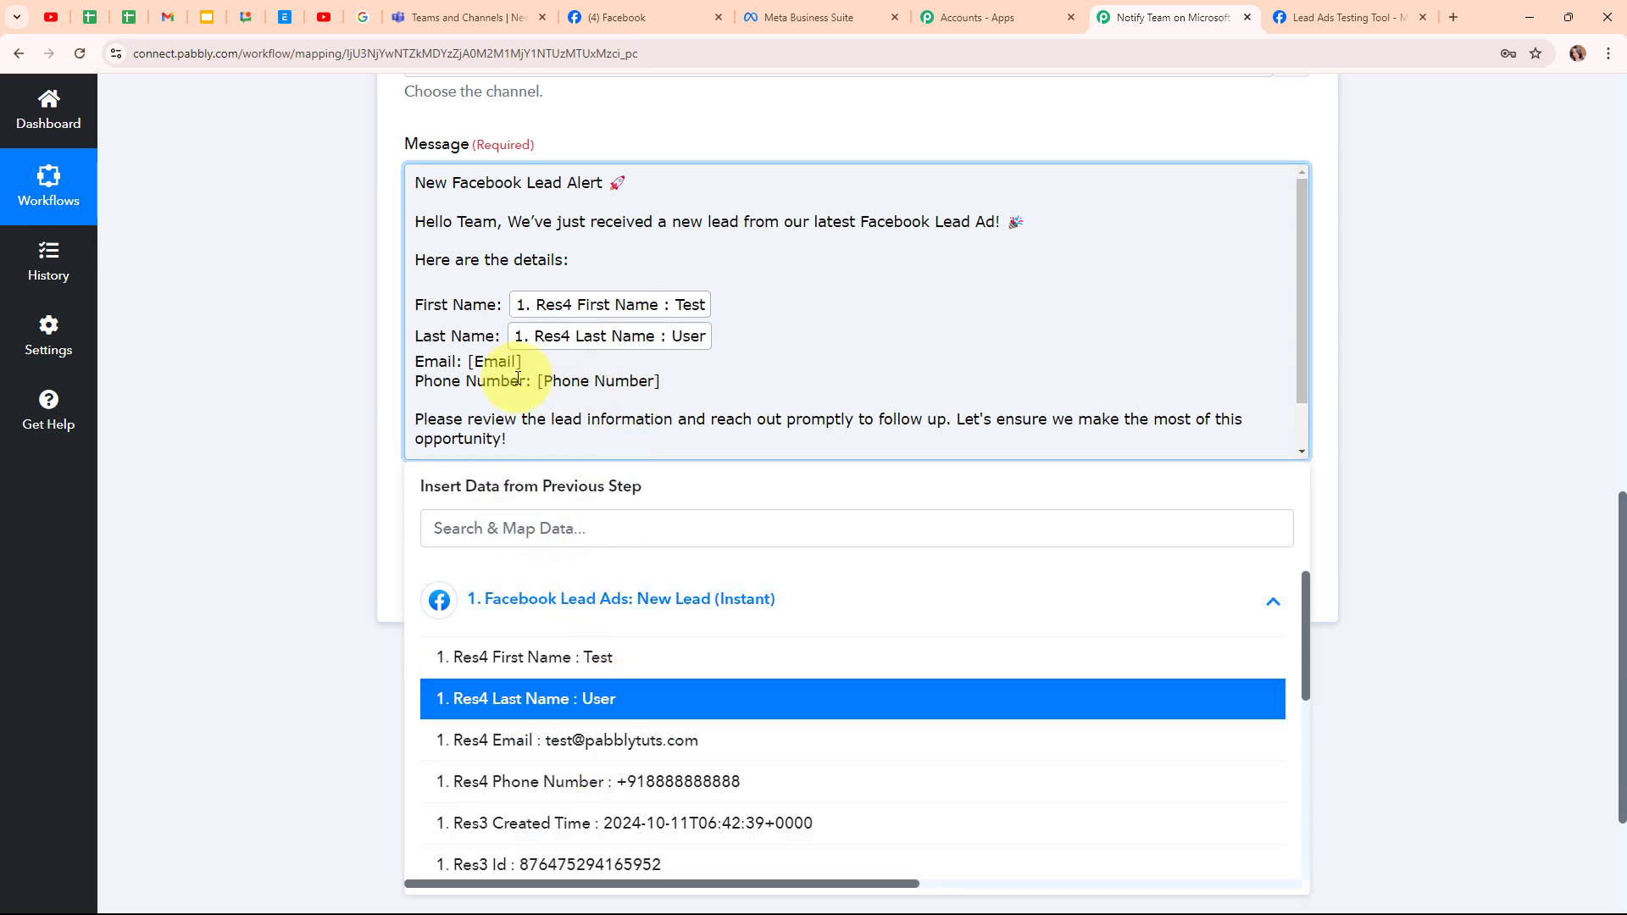
- Replace the [Email] and [Phone Number] placeholders with the lead's email and phone fields
drag(526, 362, 469, 363)
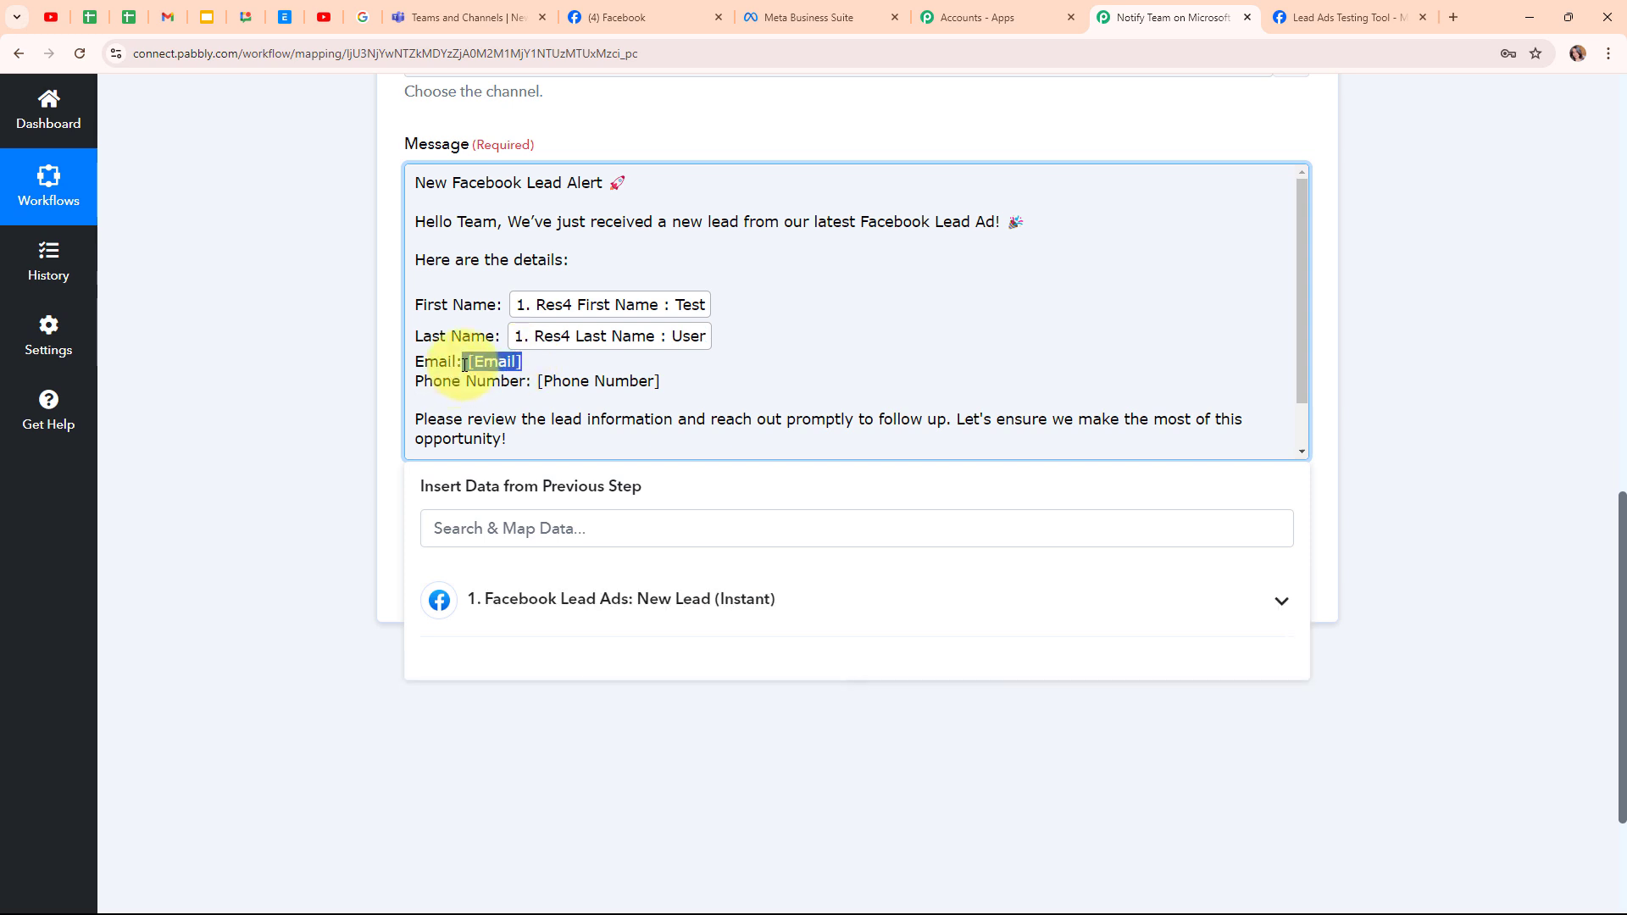
key(BackSpace)
click(584, 602)
click(637, 740)
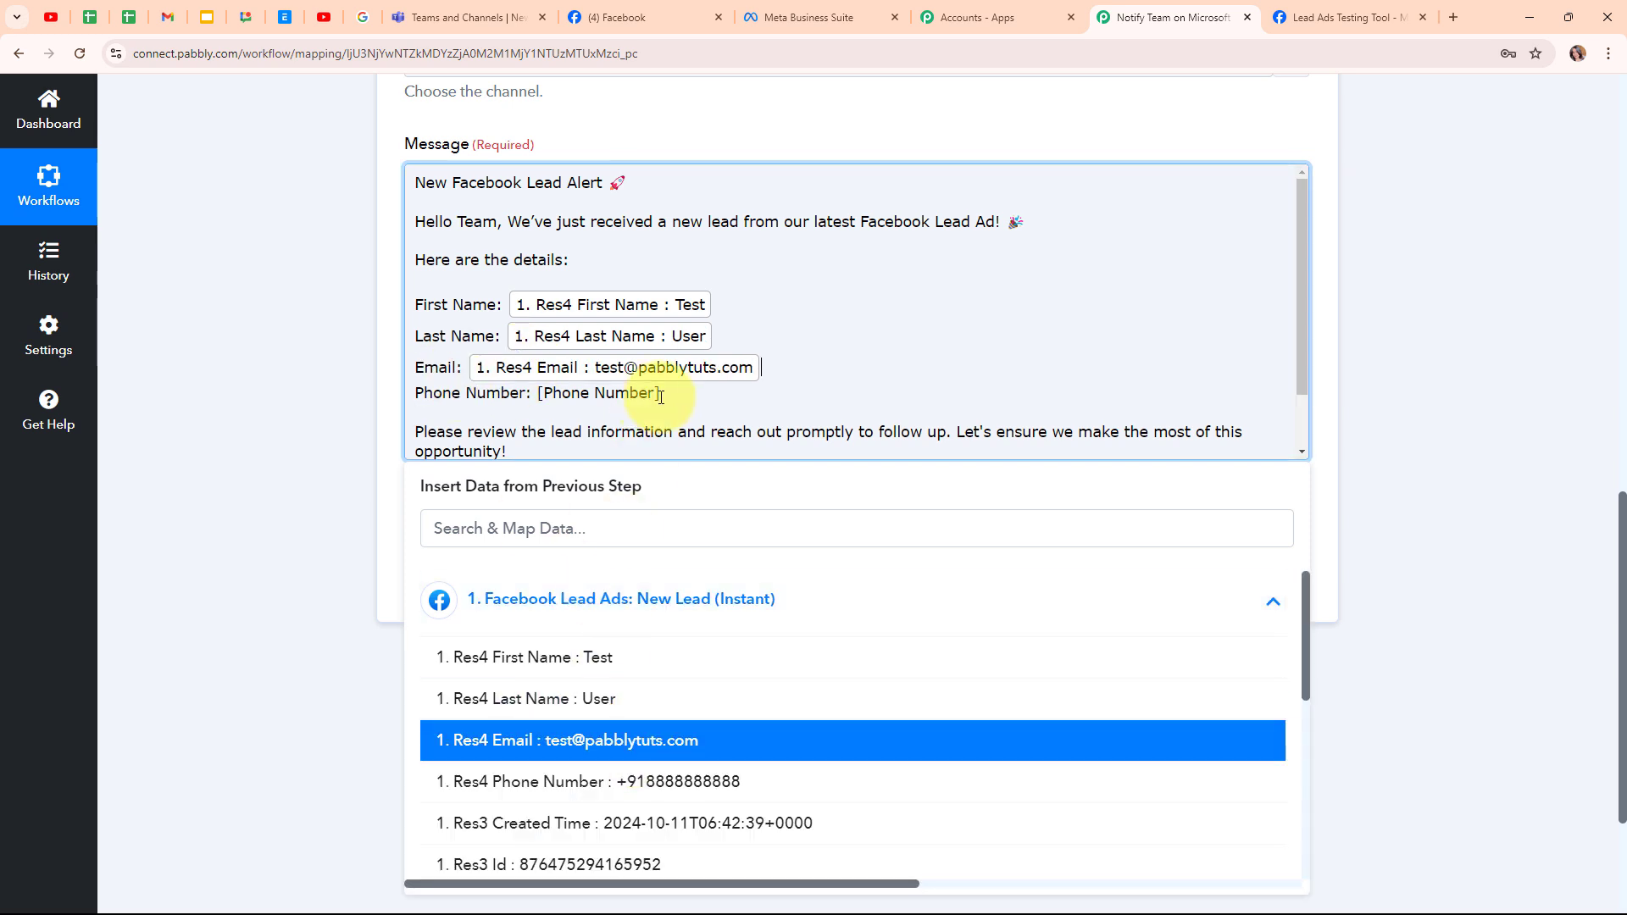
drag(662, 394, 539, 396)
key(BackSpace)
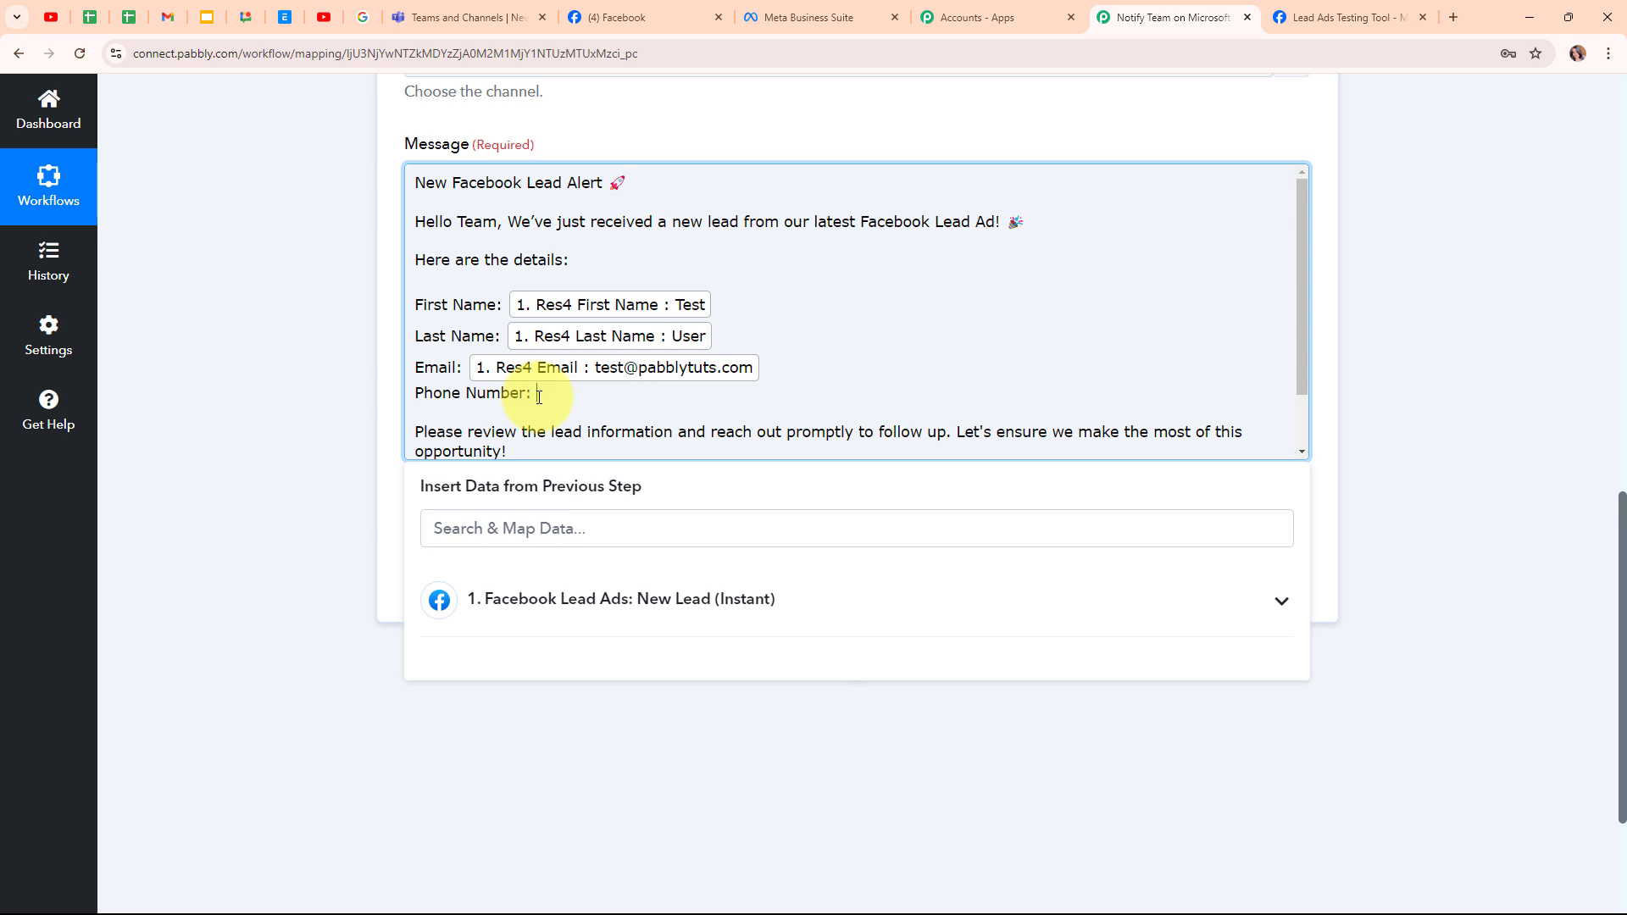
click(581, 600)
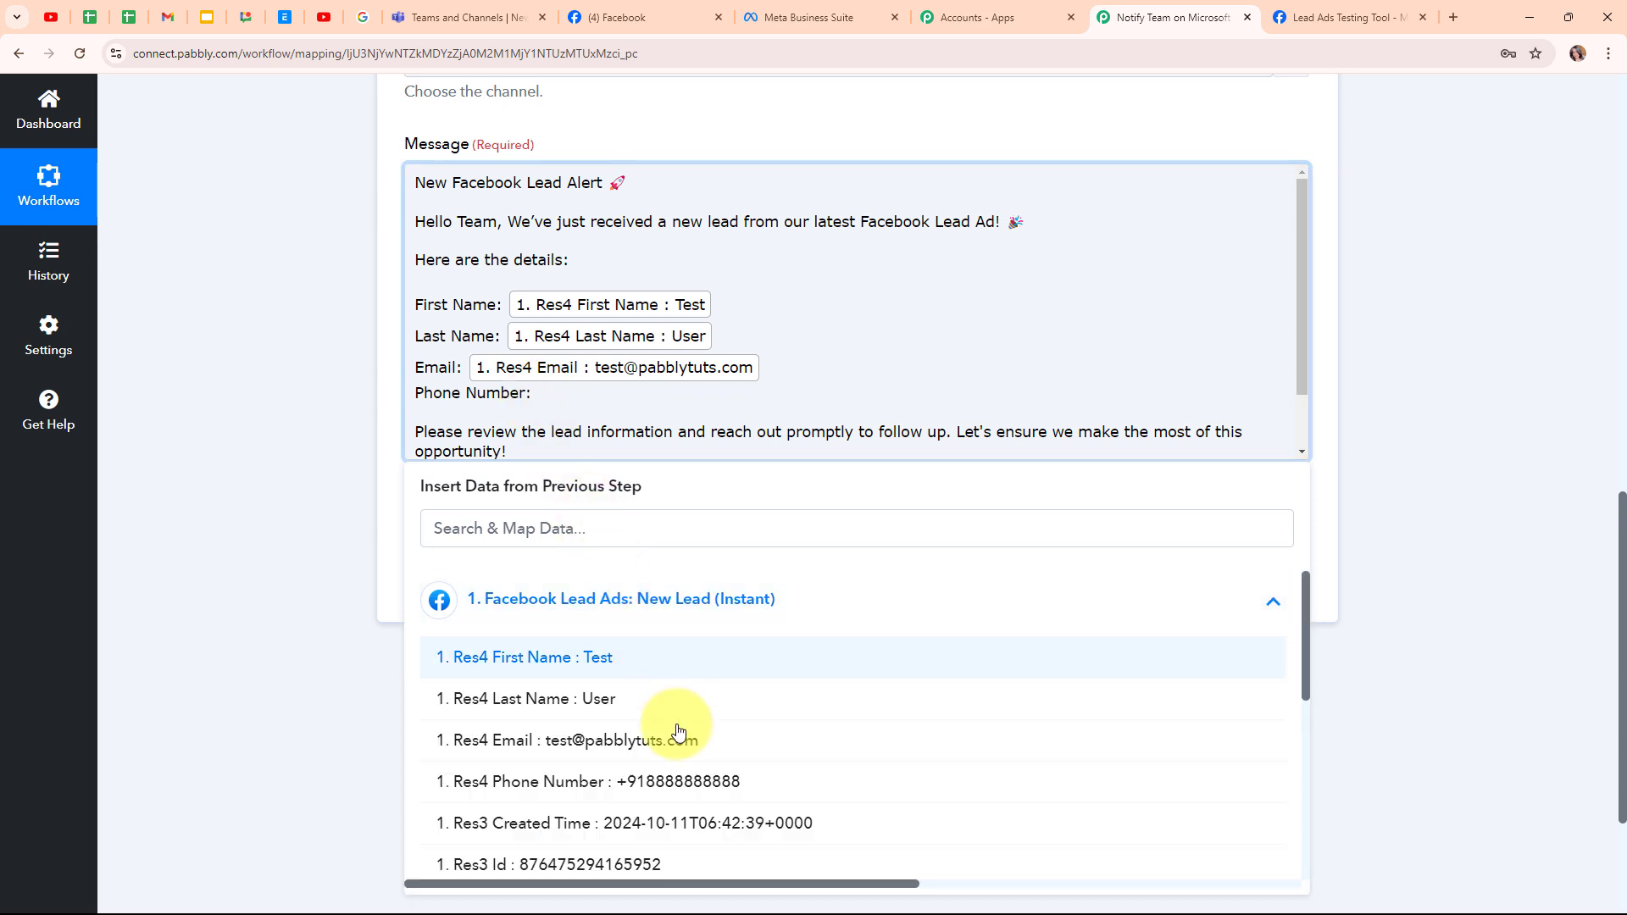
click(697, 783)
click(298, 456)
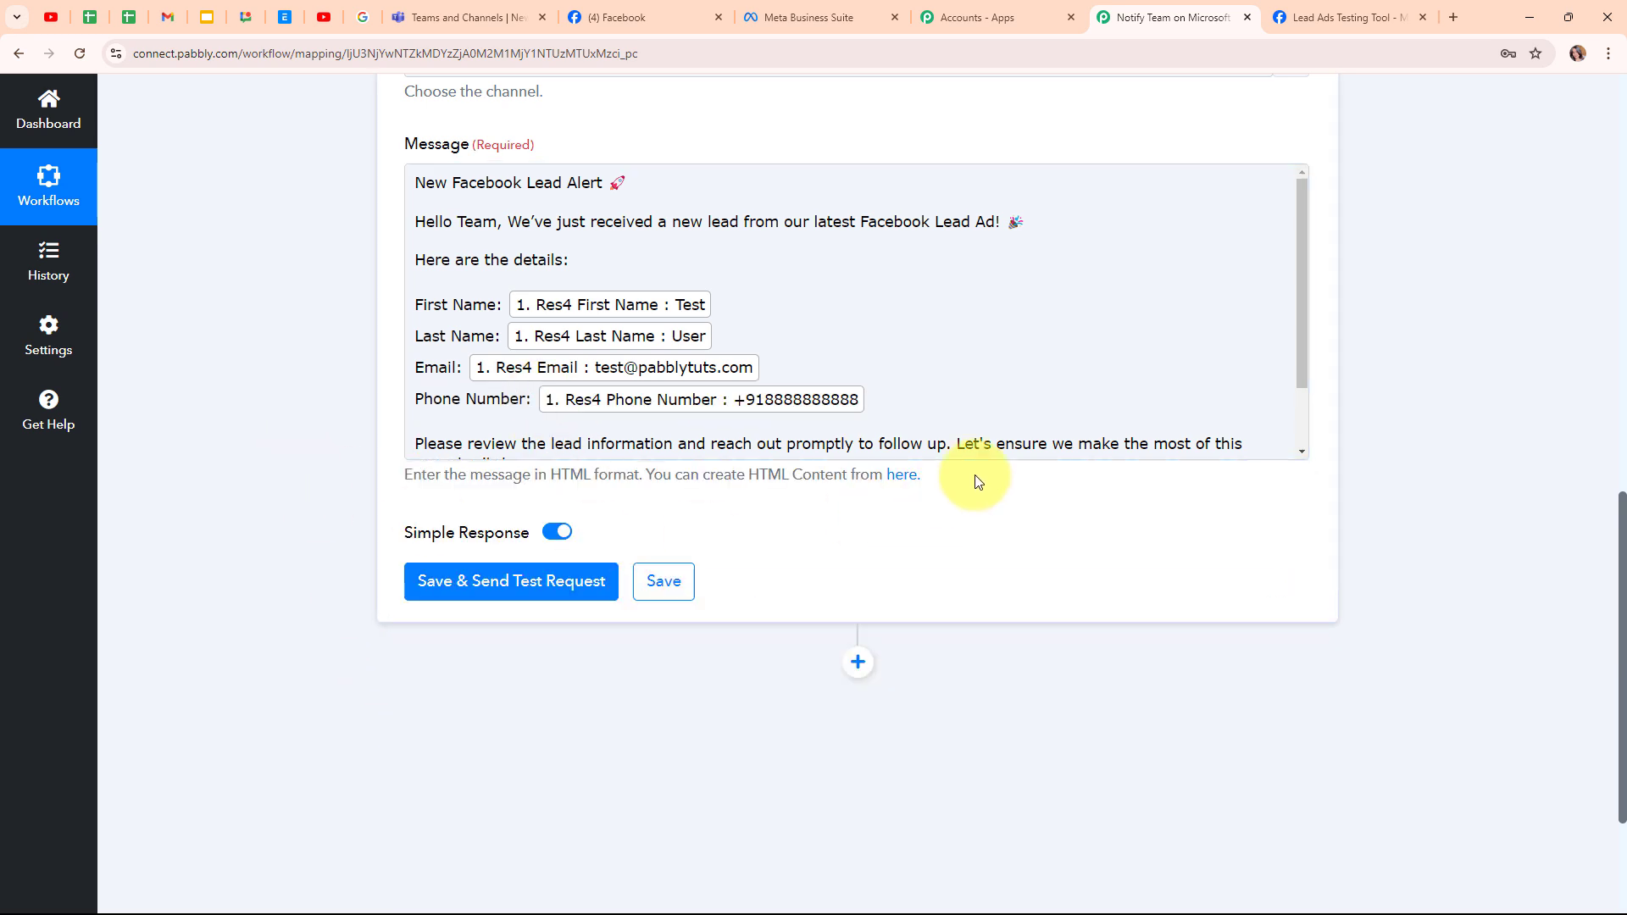
- Save the Microsoft Teams action and send a test message
scroll(975, 479, up, 3)
scroll(975, 476, down, 1)
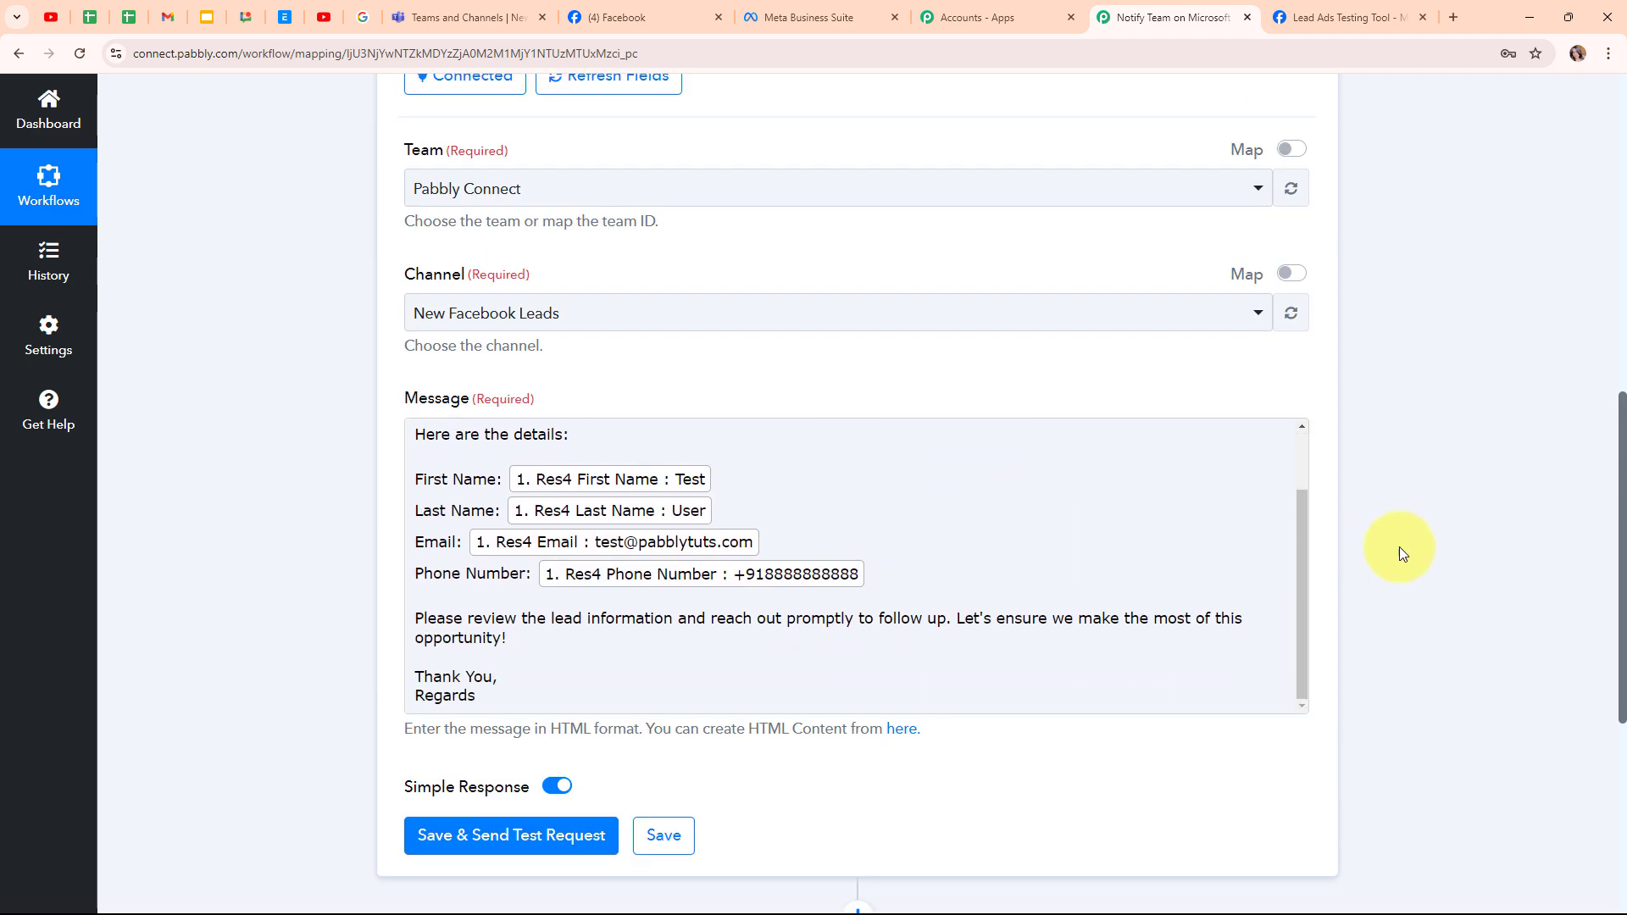
scroll(1400, 546, down, 3)
click(549, 581)
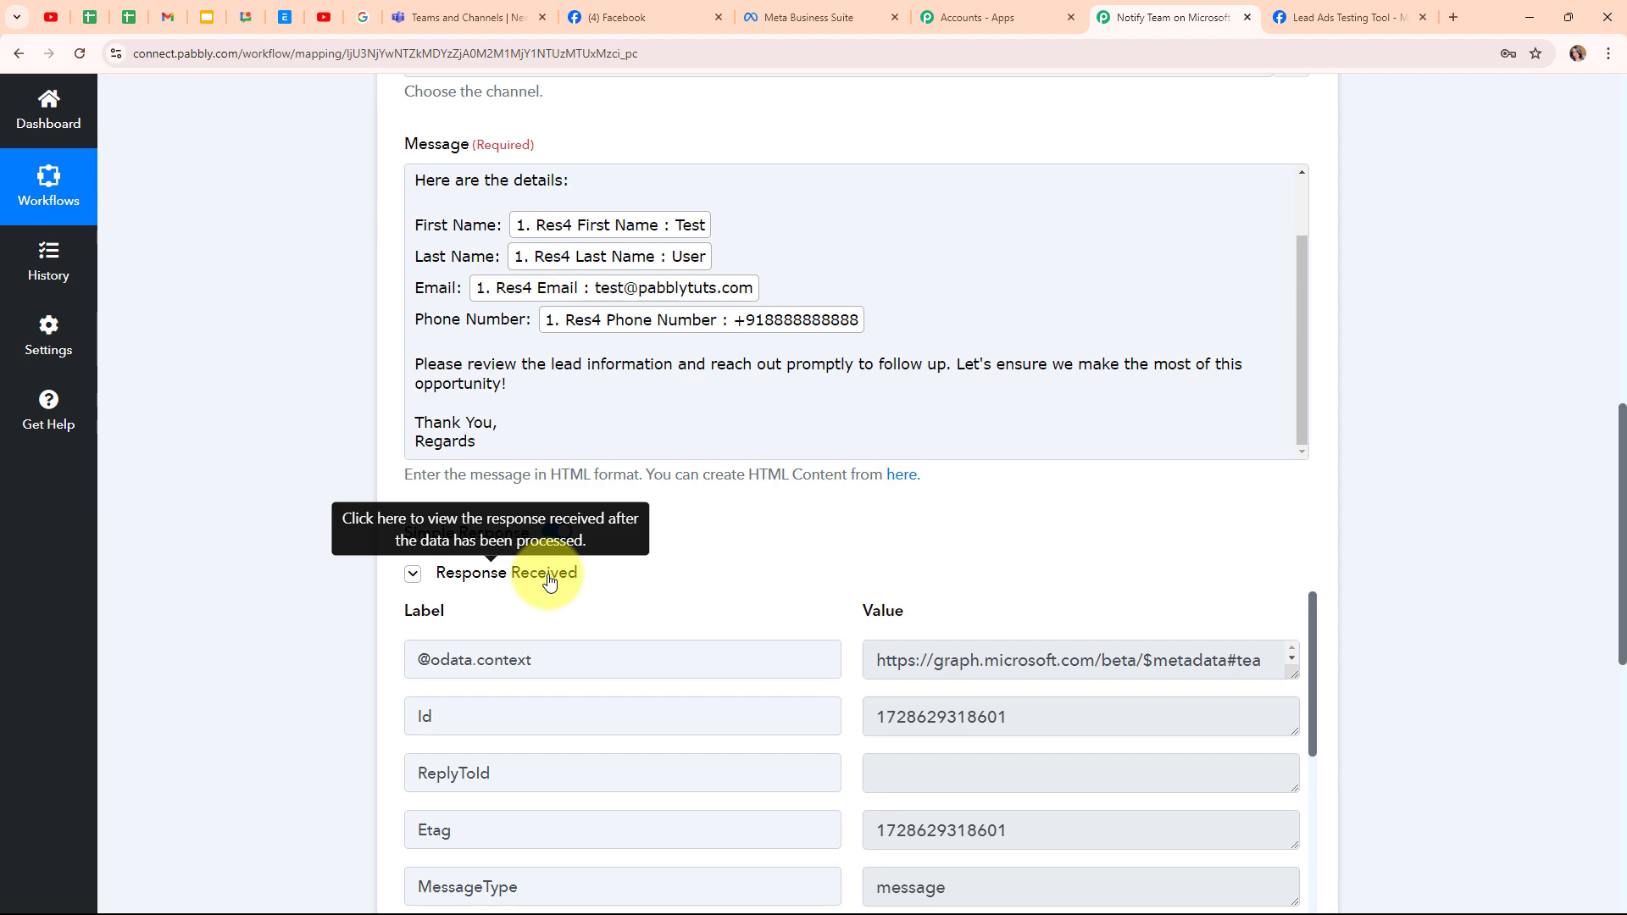
- Collapse the Microsoft Teams action step
scroll(1372, 631, down, 5)
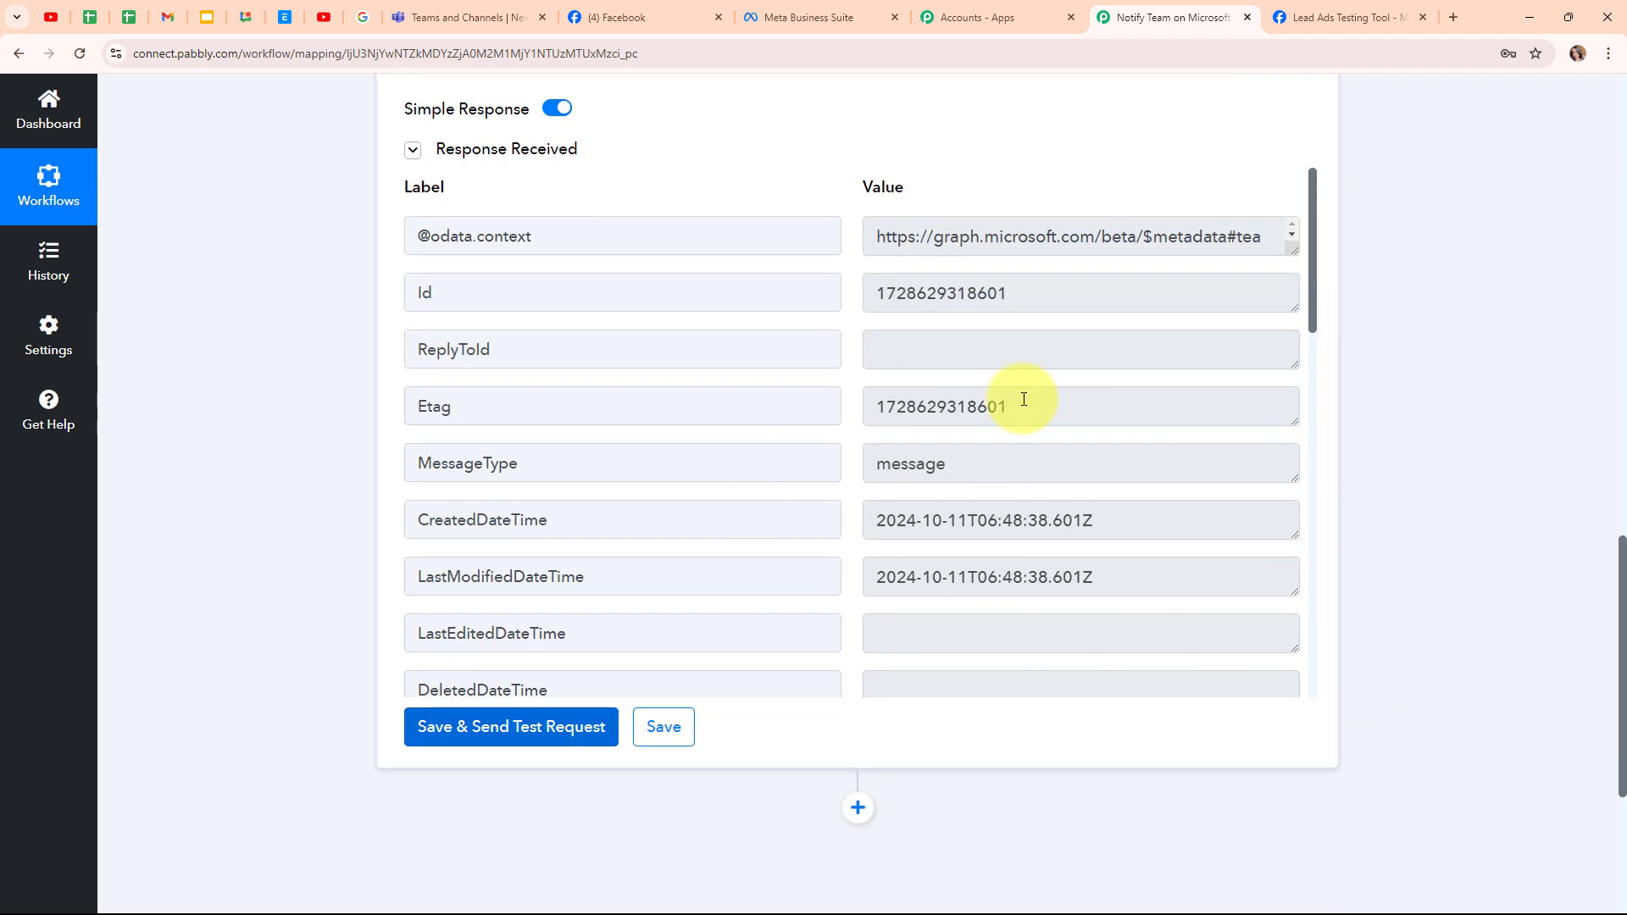
scroll(1423, 632, up, 15)
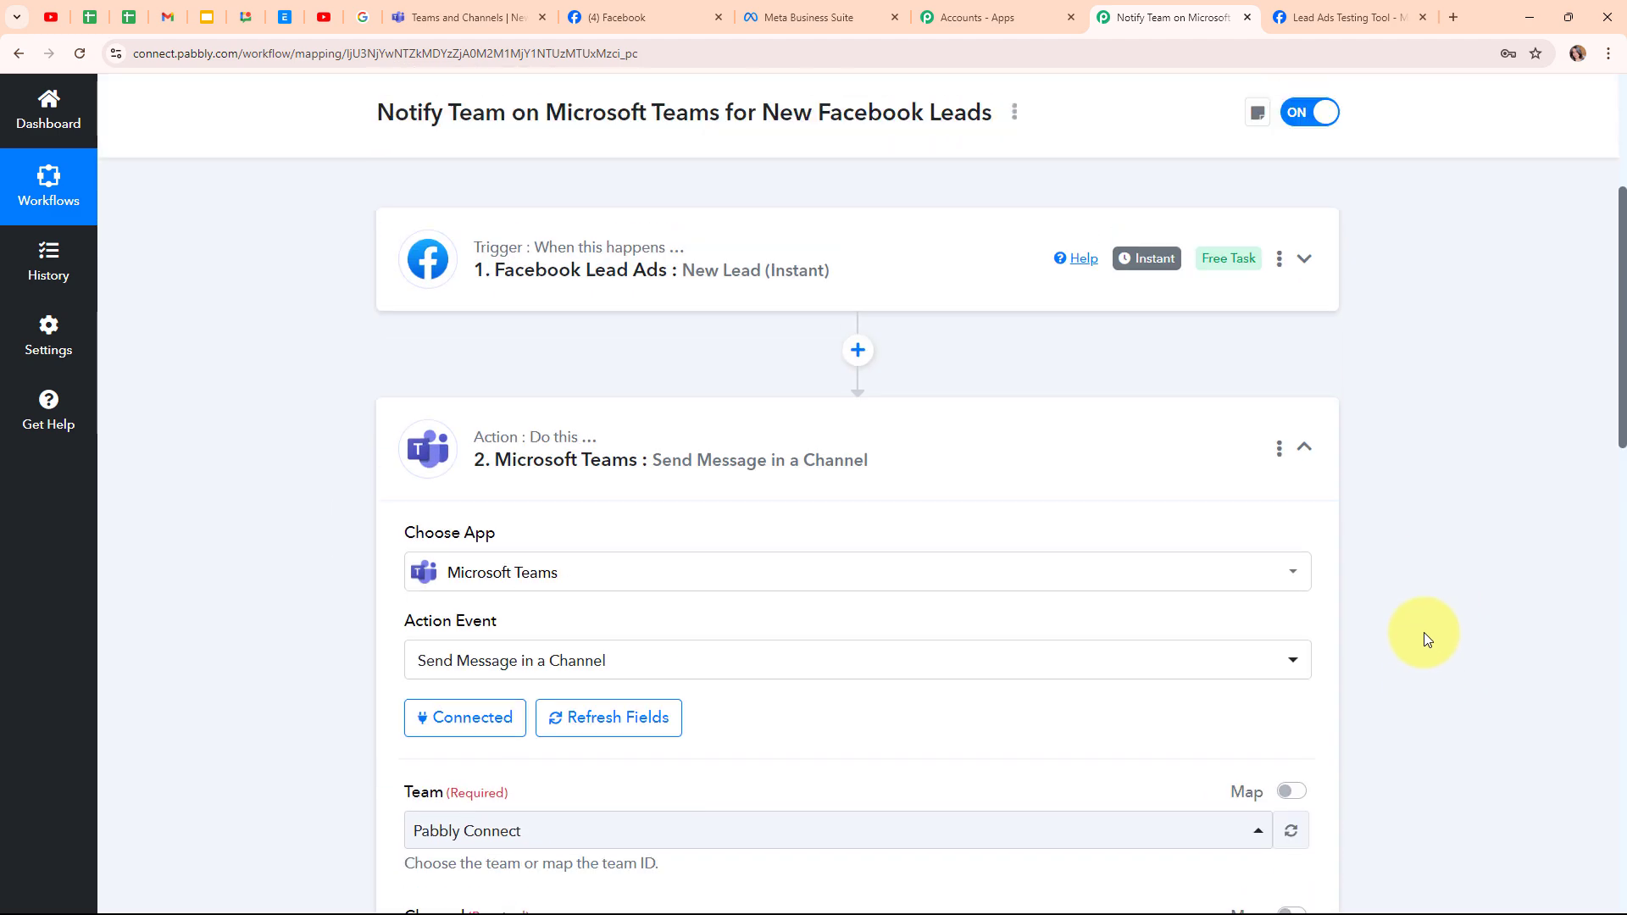
scroll(1423, 632, up, 1)
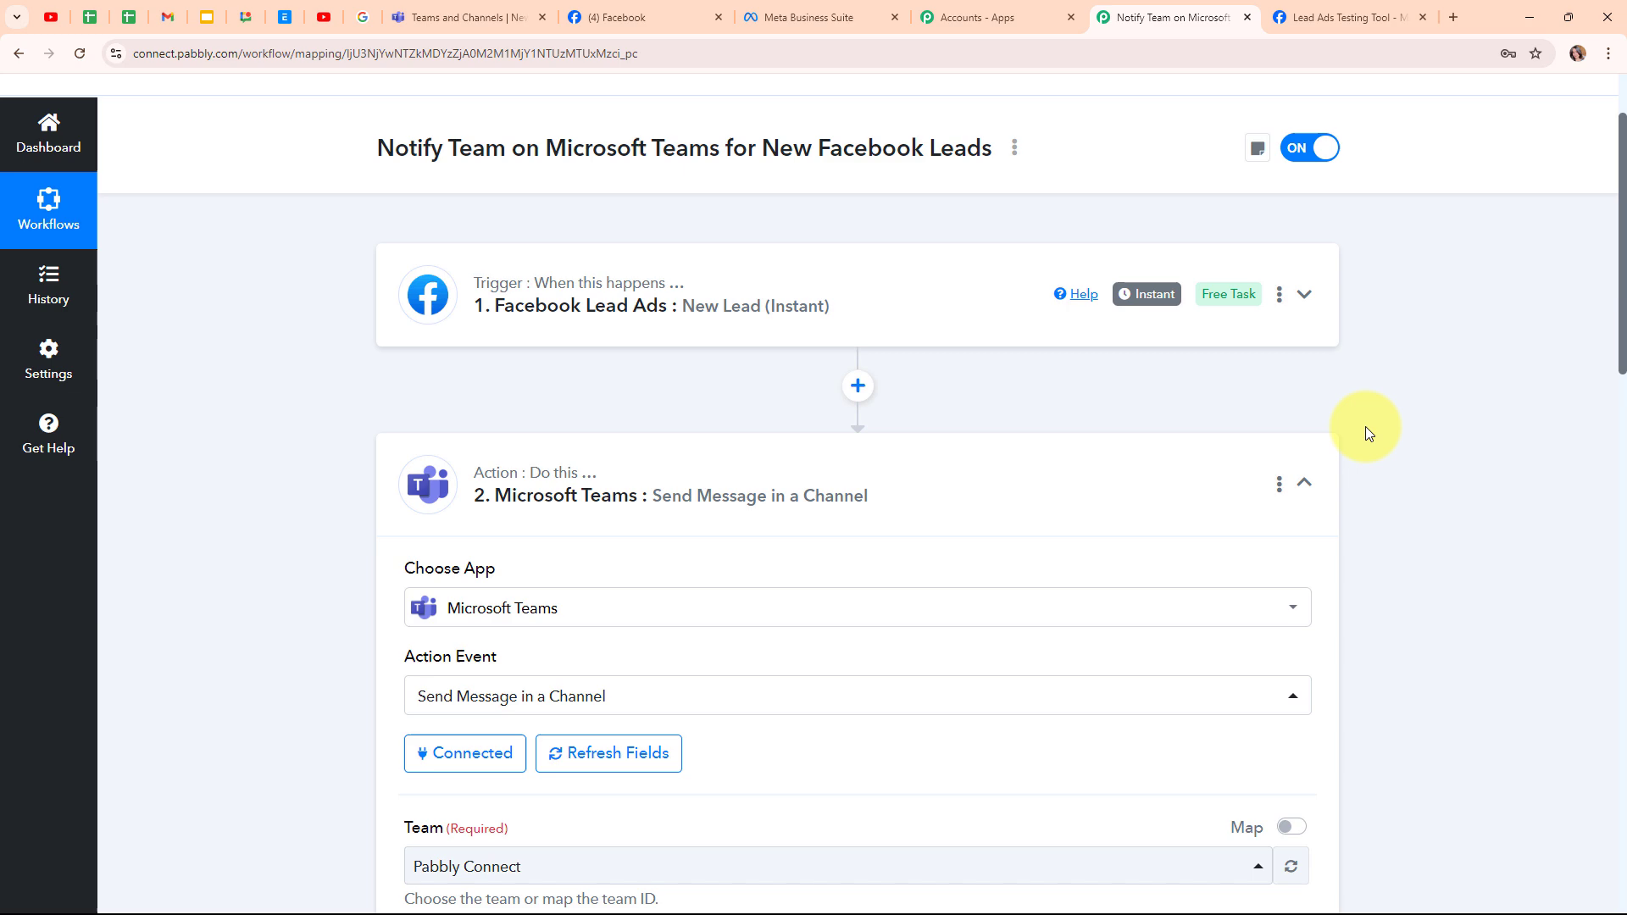
click(1316, 481)
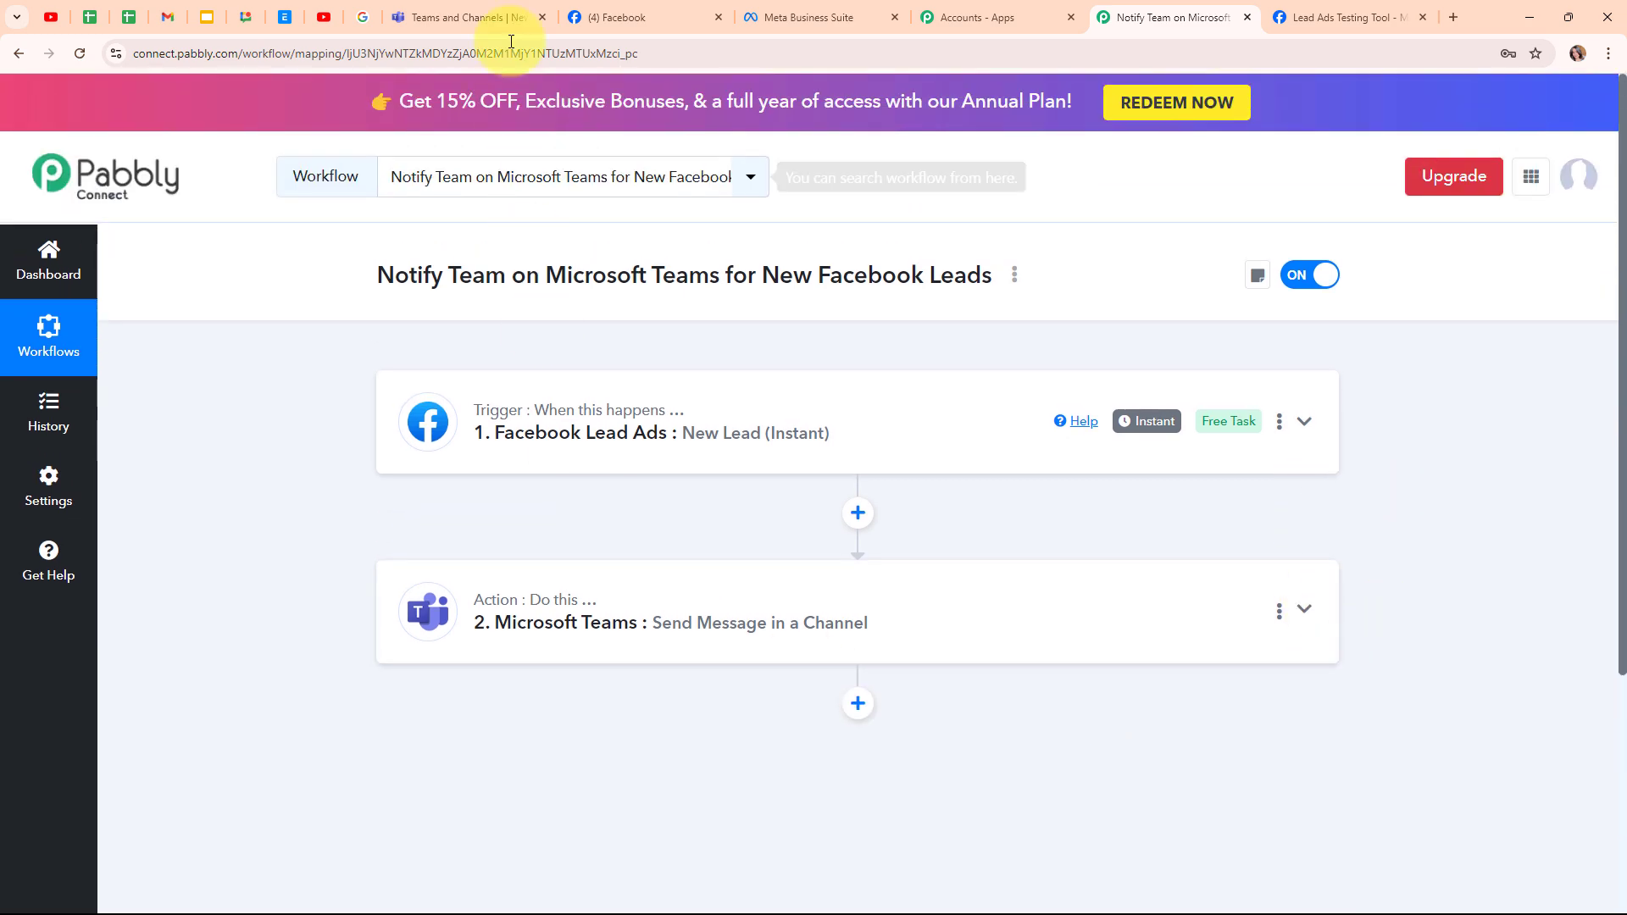
click(508, 18)
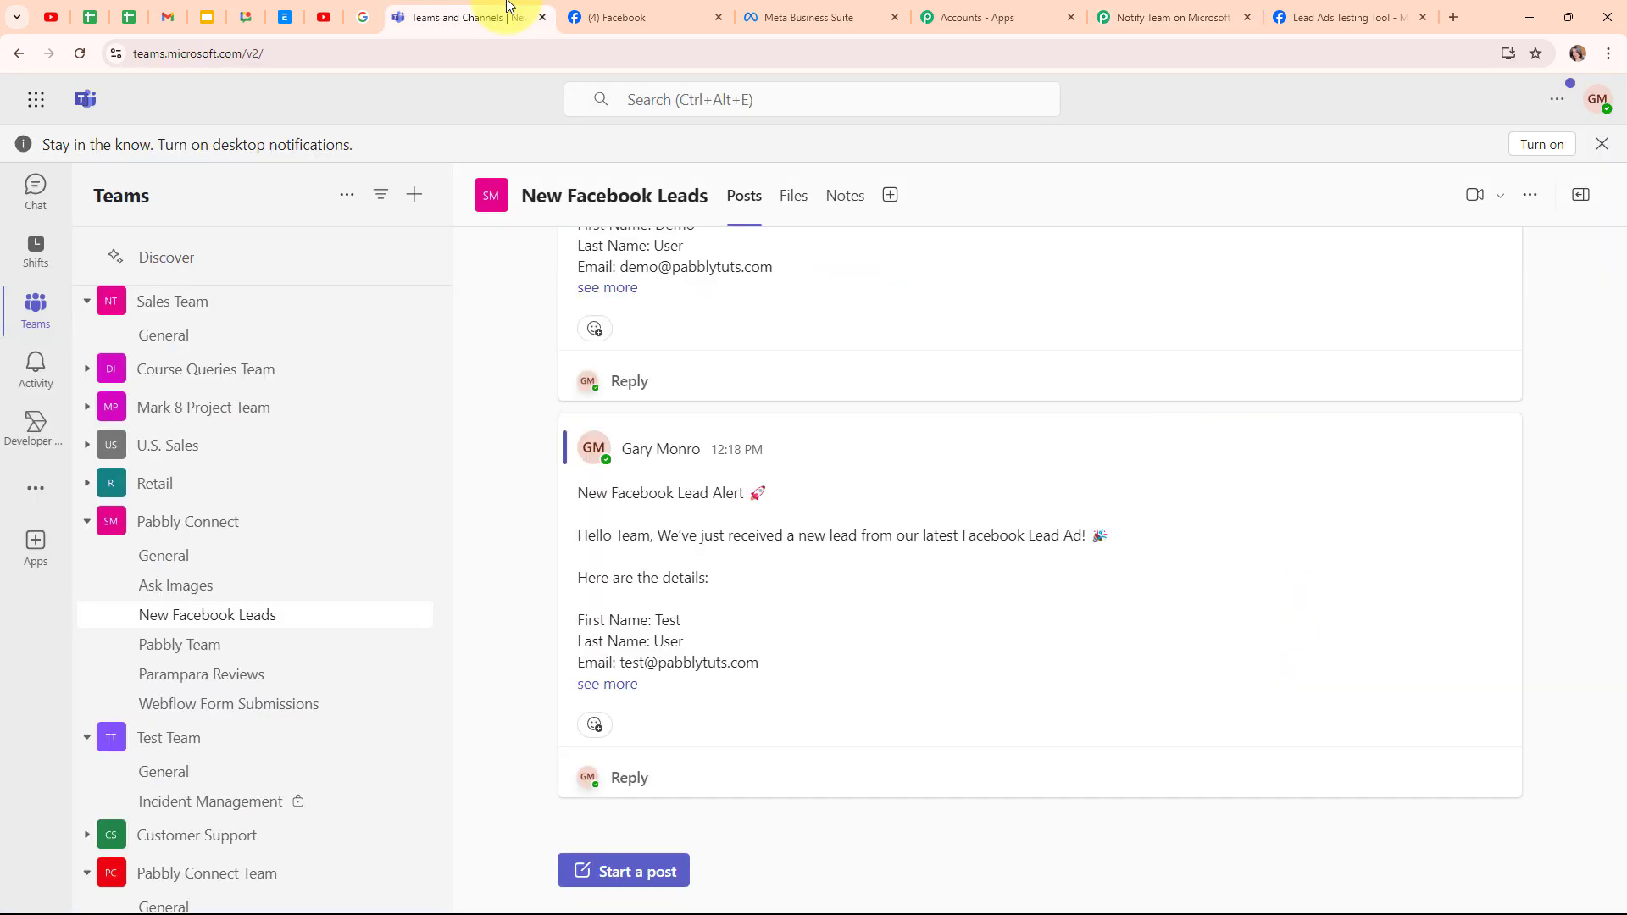
click(592, 688)
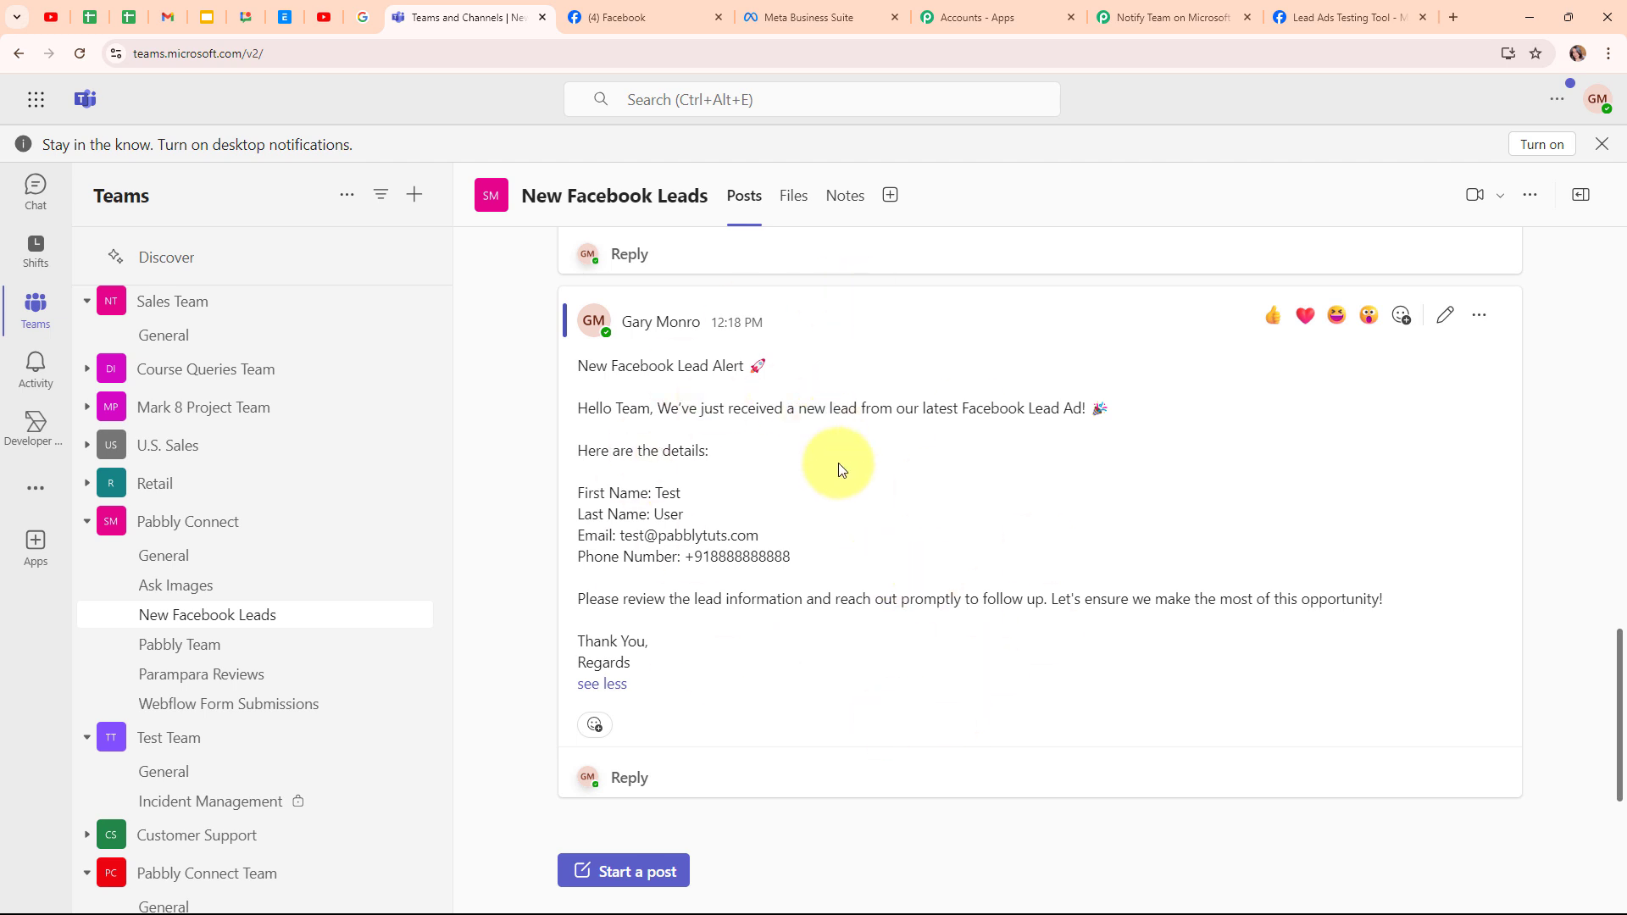
click(1170, 7)
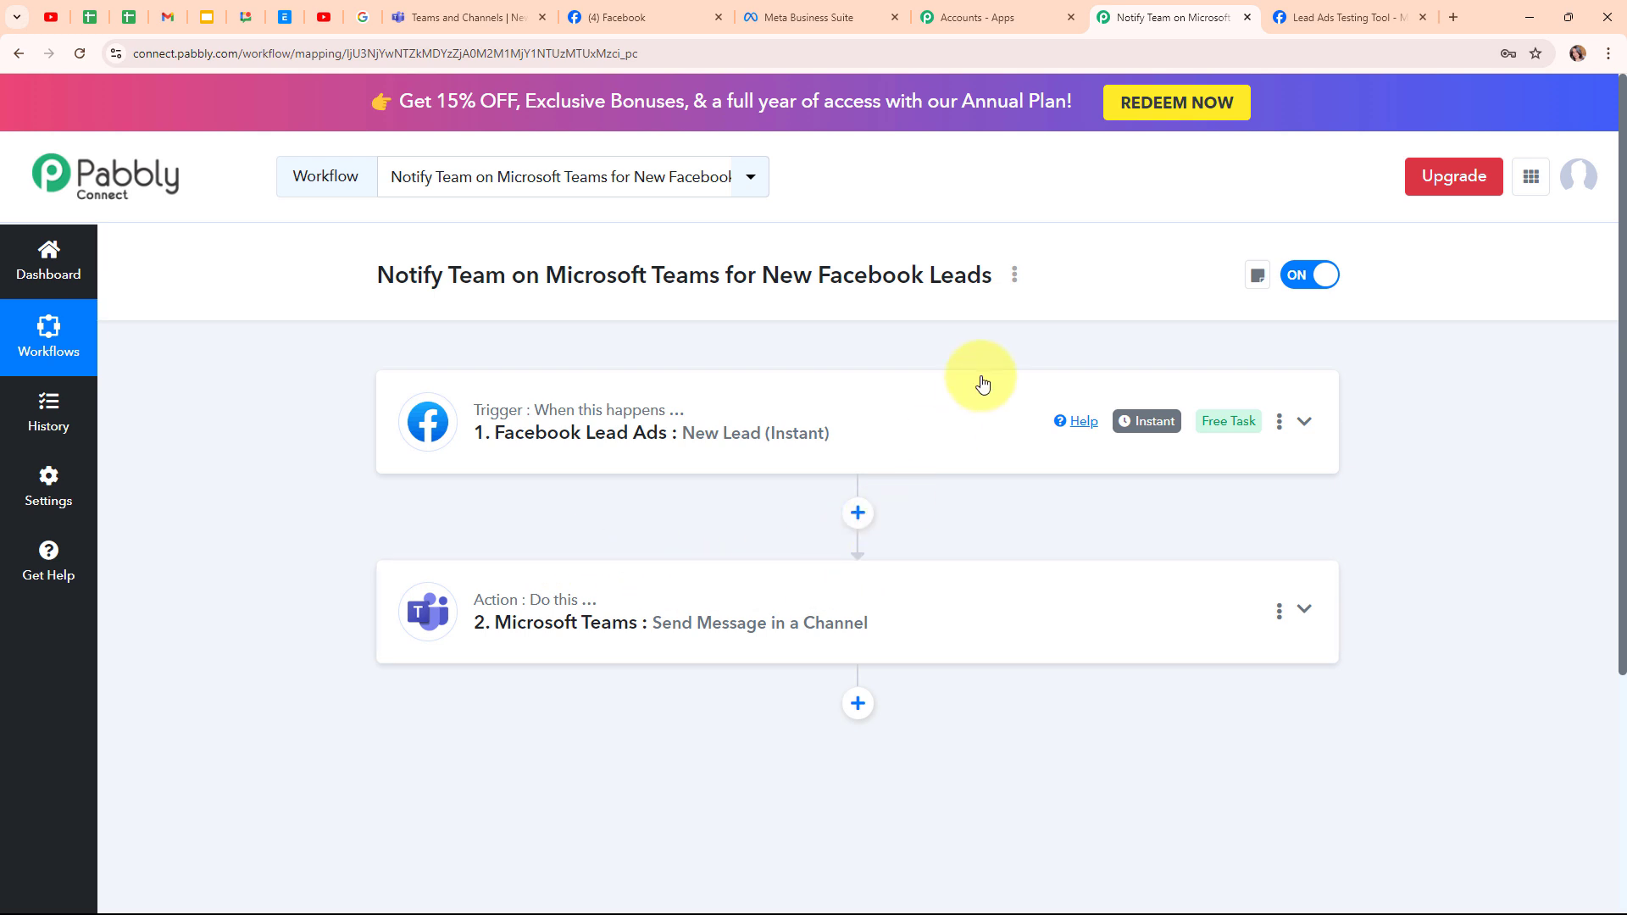
- Switch to the Meta Lead Ads Testing Tool tab showing the earlier Enquiry Form test lead
click(1299, 10)
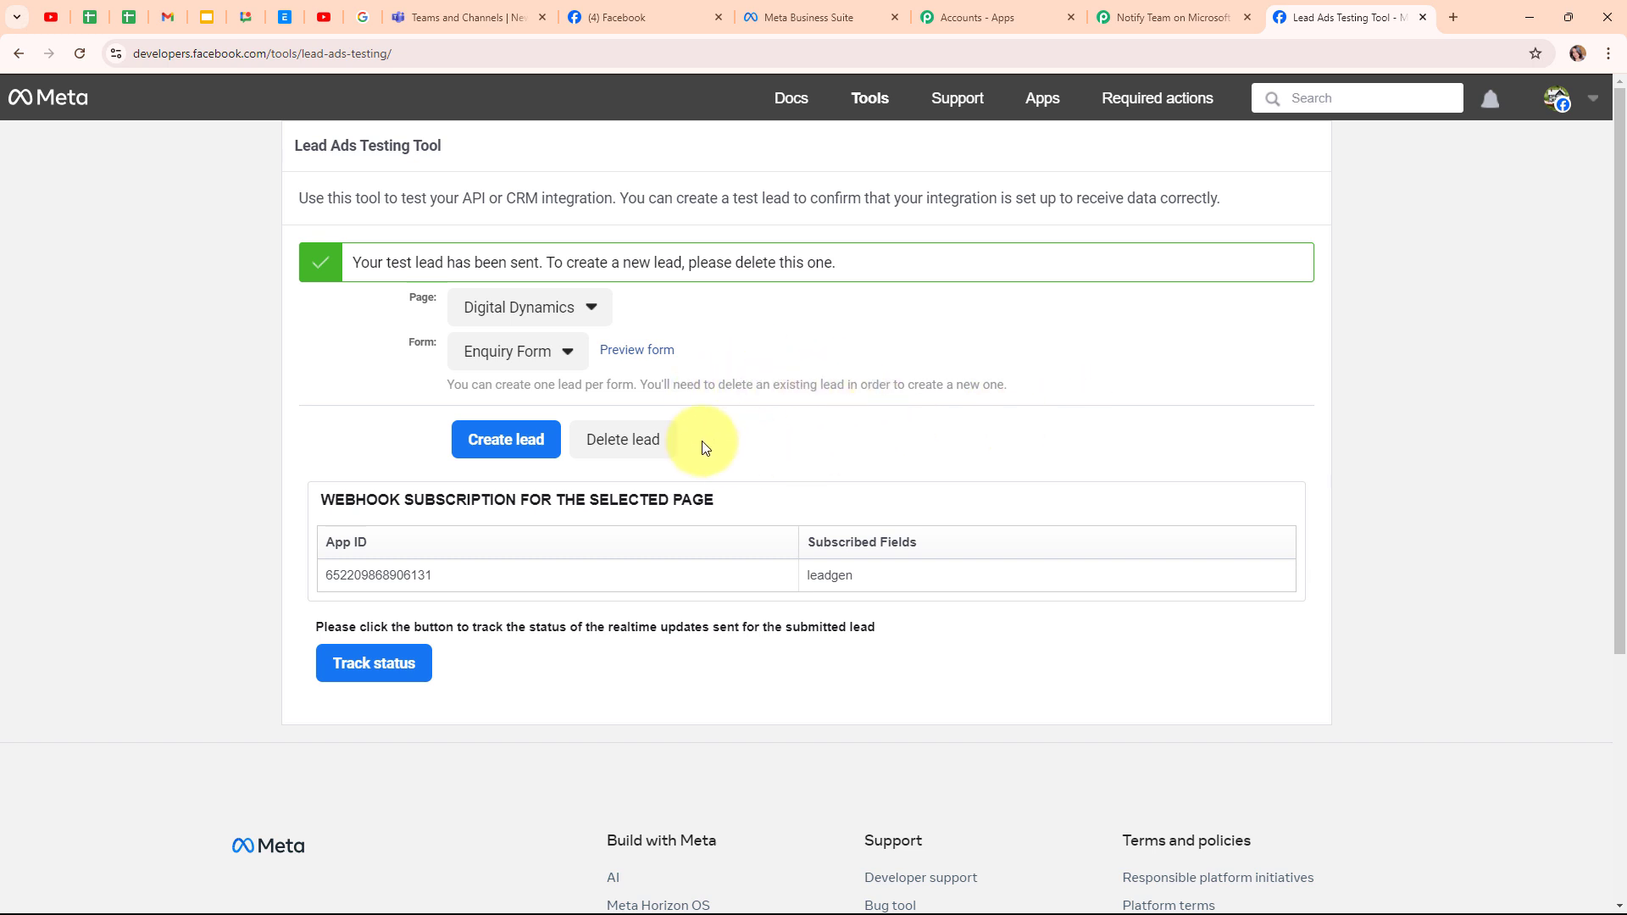
- Delete the old test lead, then select the Digital Dynamics page and its Enquiry Form
click(666, 445)
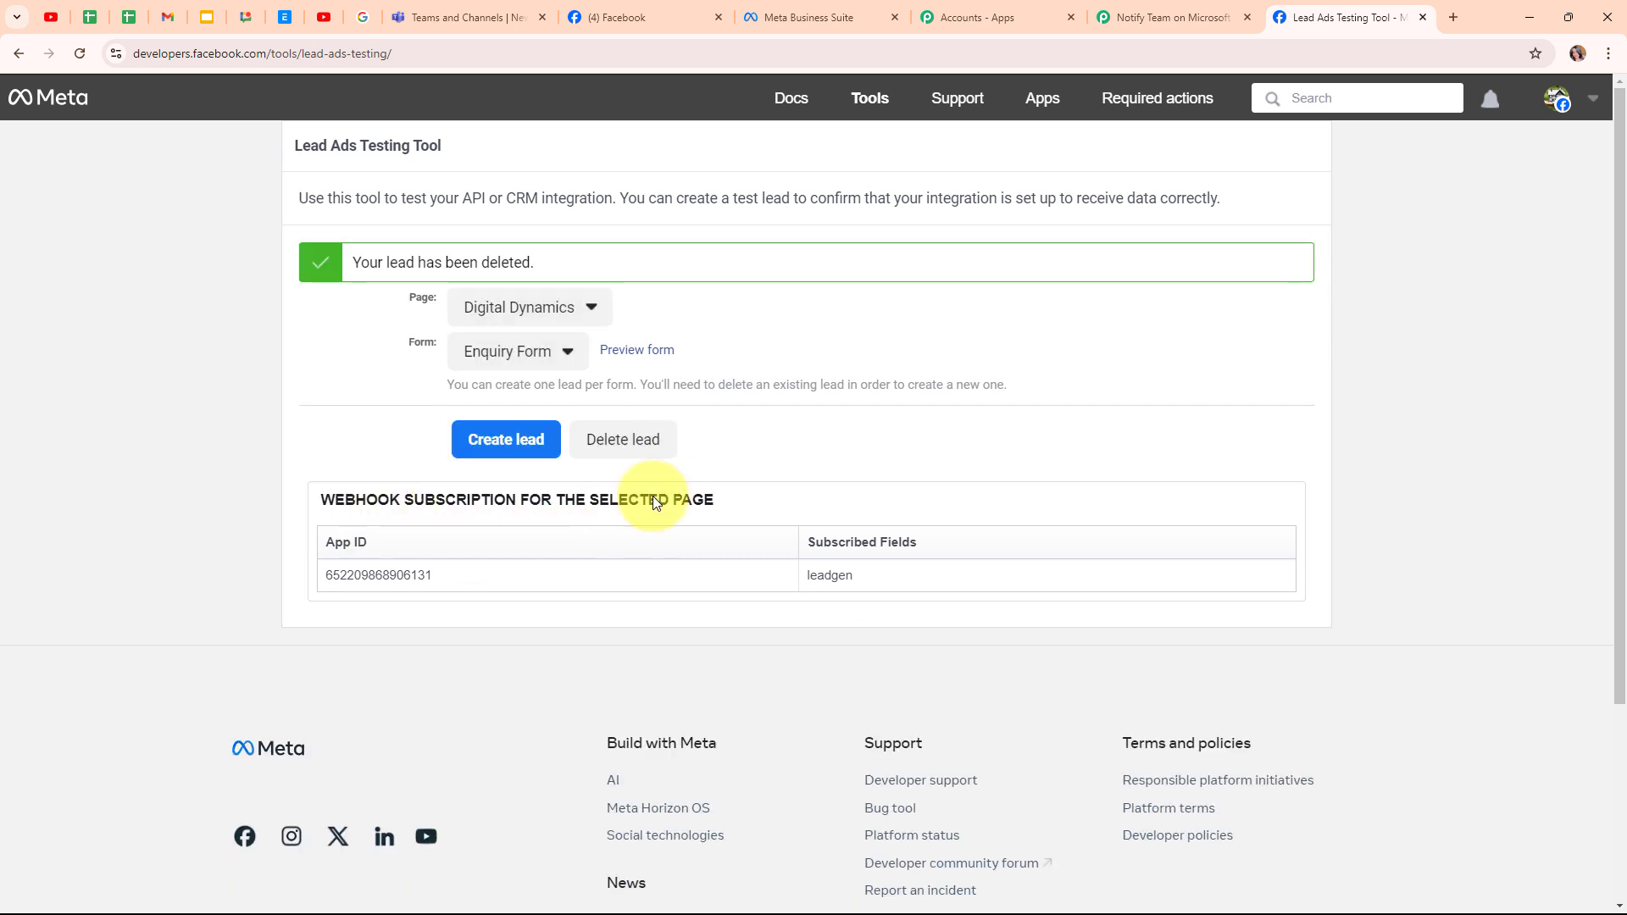
click(89, 54)
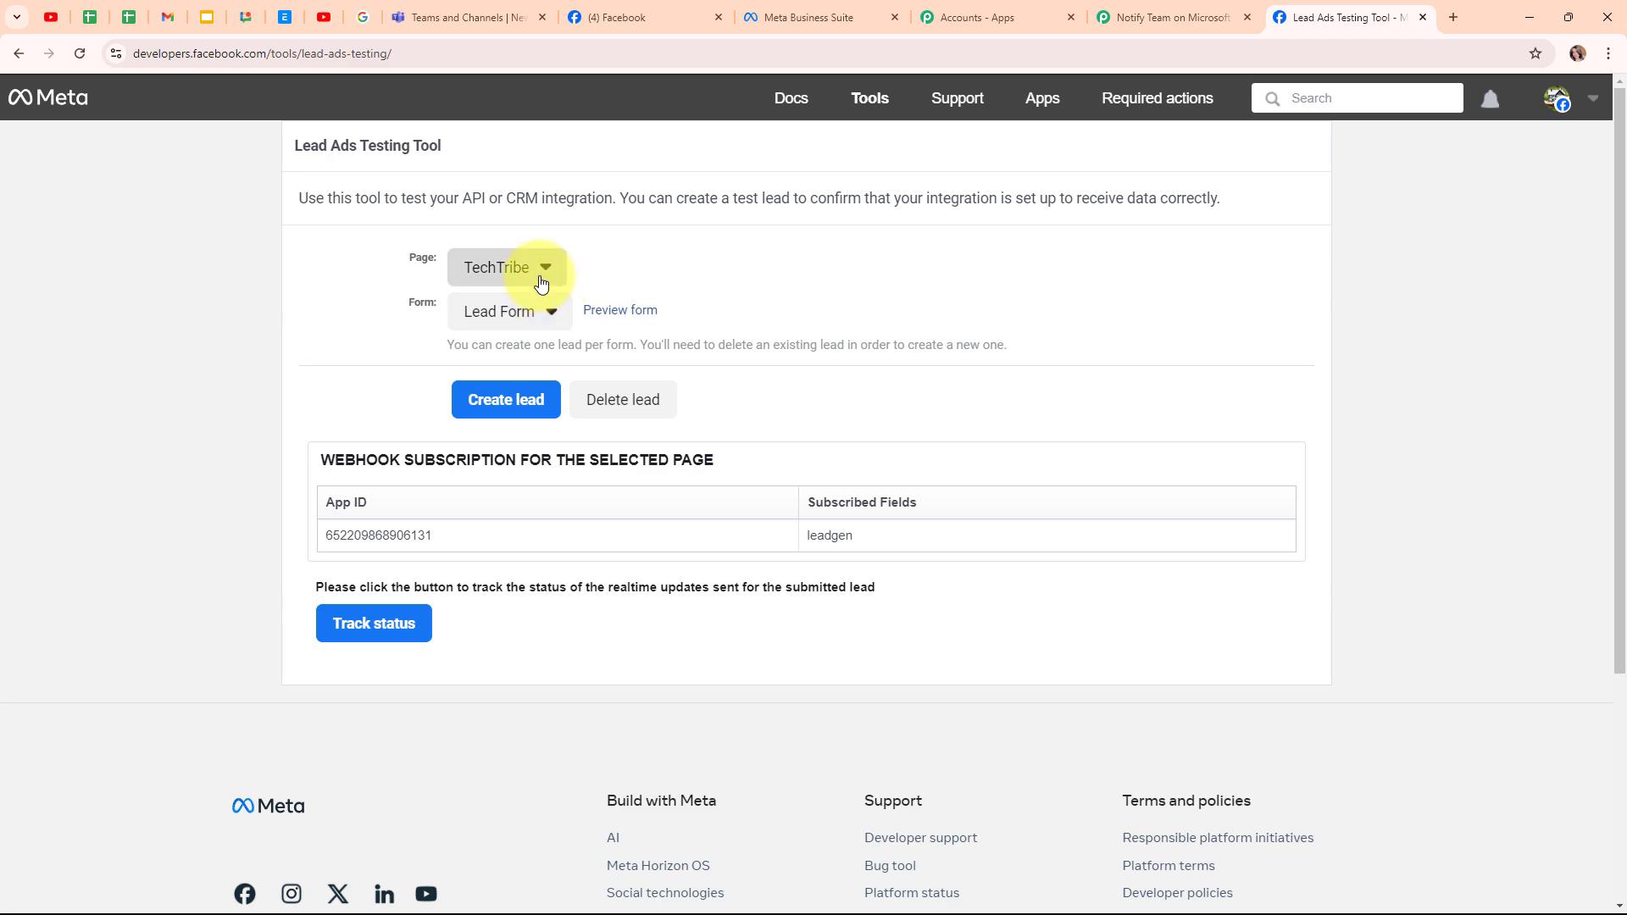
click(501, 270)
scroll(867, 410, down, 4)
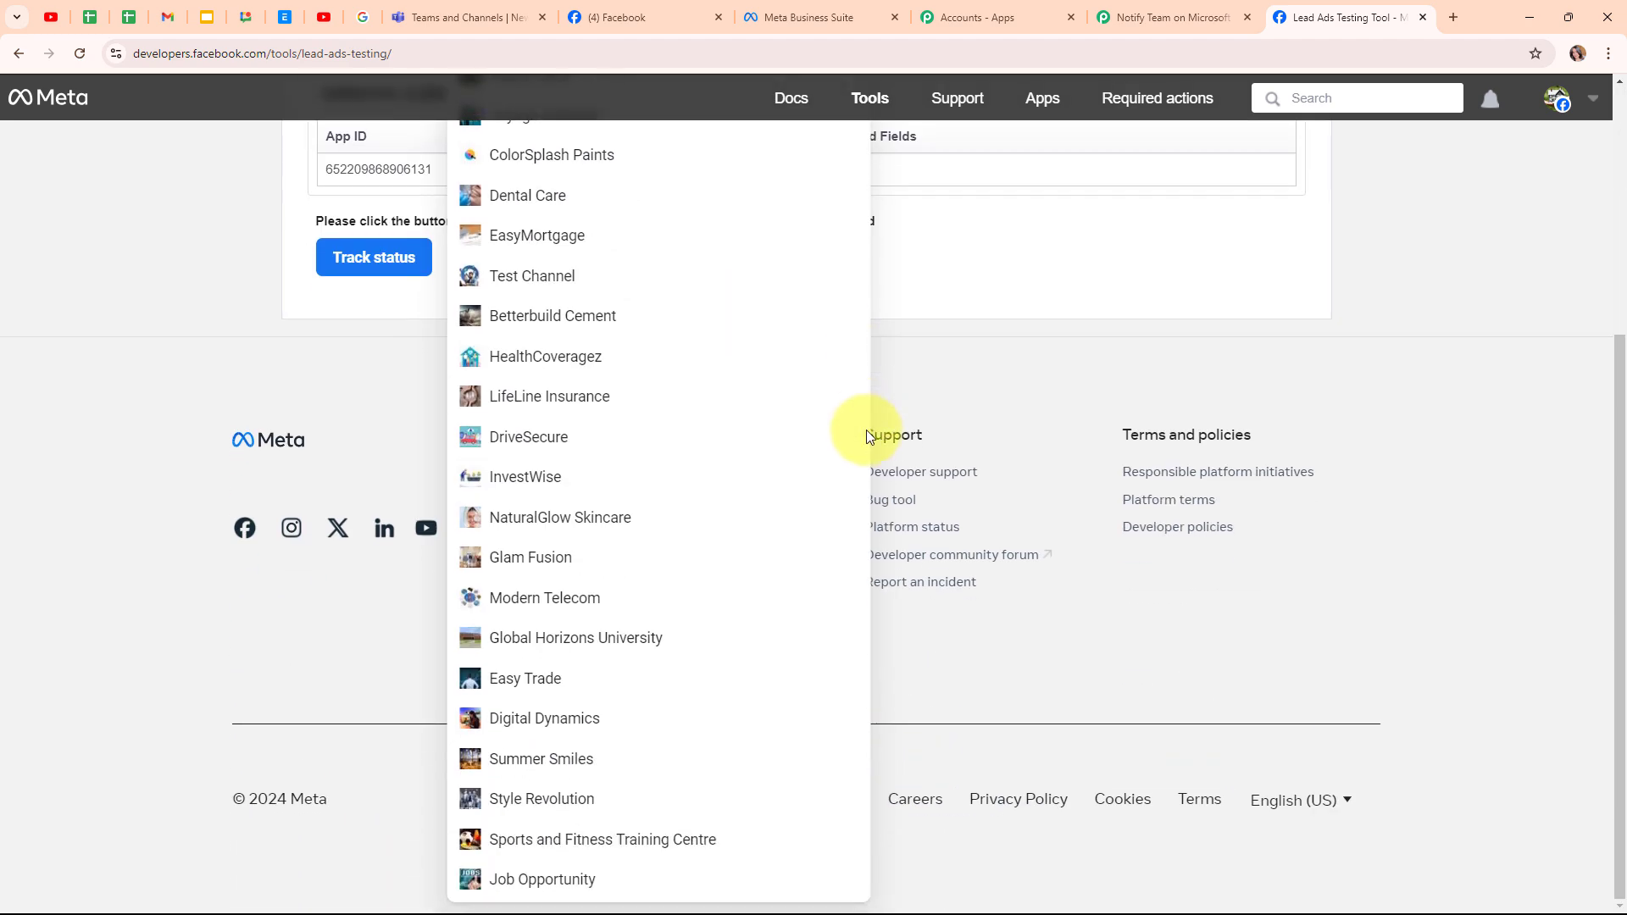
click(708, 722)
scroll(722, 441, up, 2)
click(519, 313)
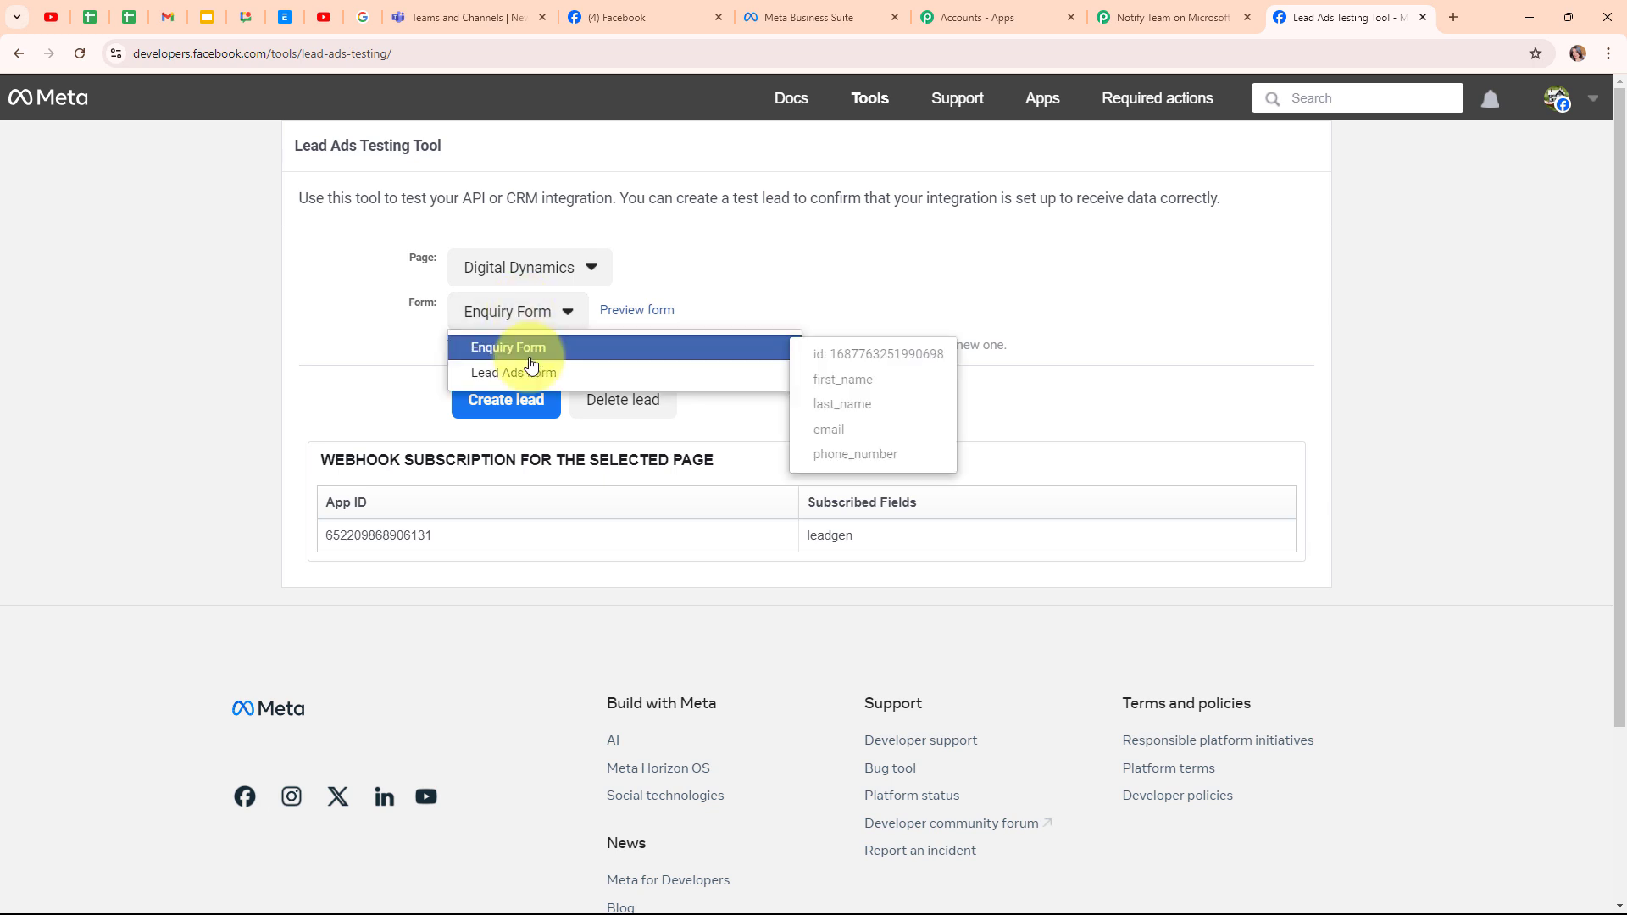
click(531, 362)
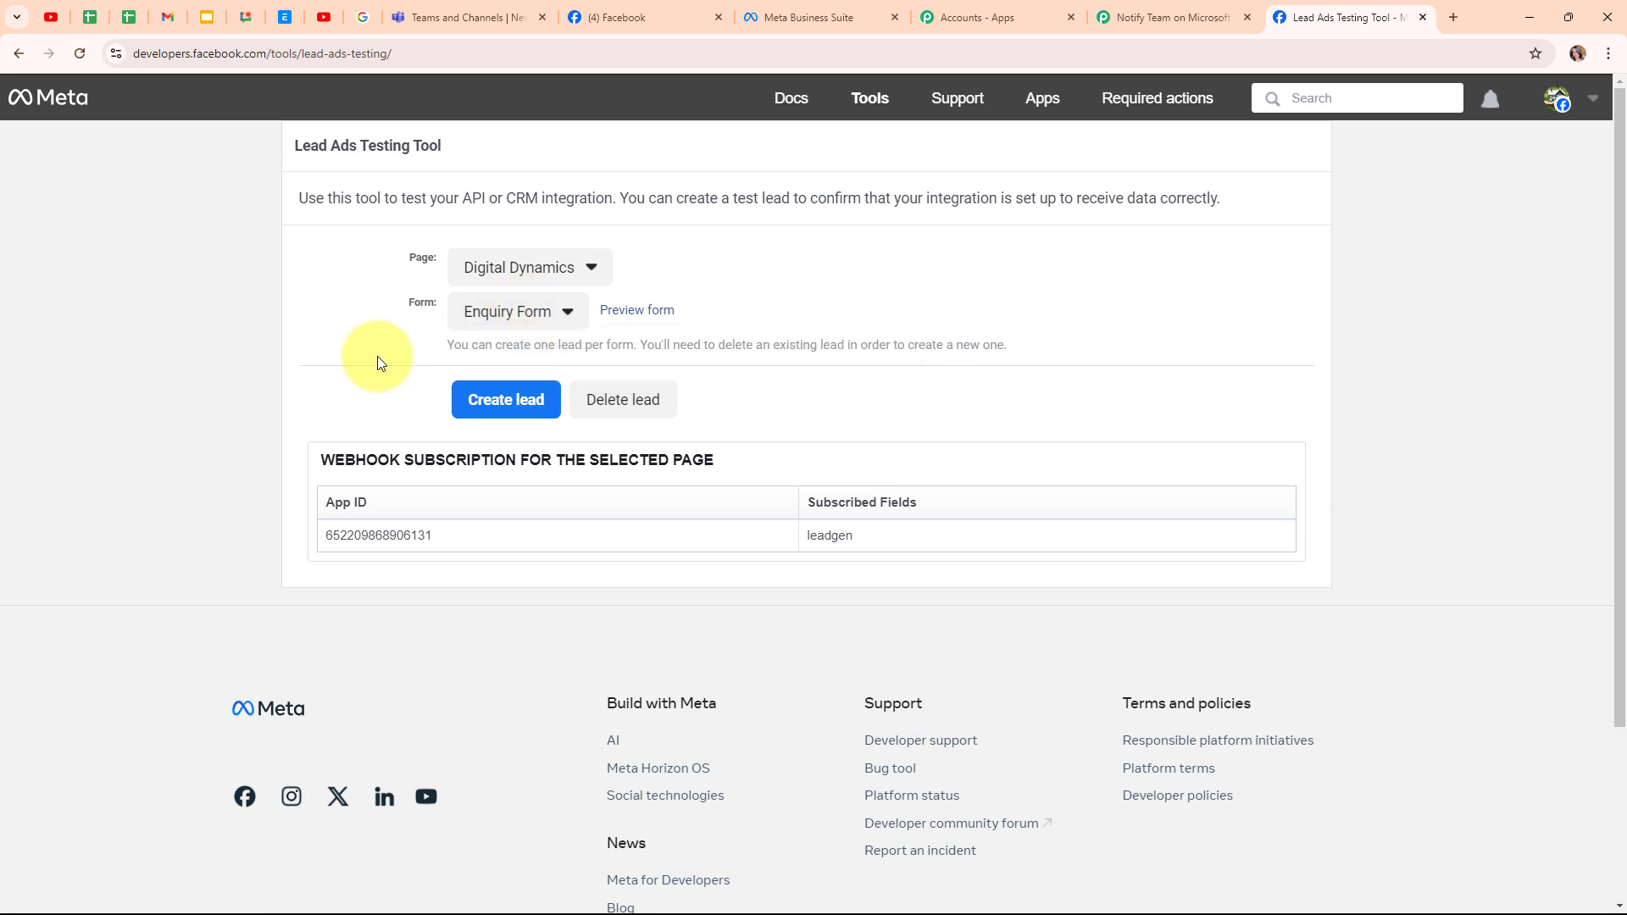
- Preview the Enquiry Form and submit a dummy lead with first and last name, email and phone
click(664, 313)
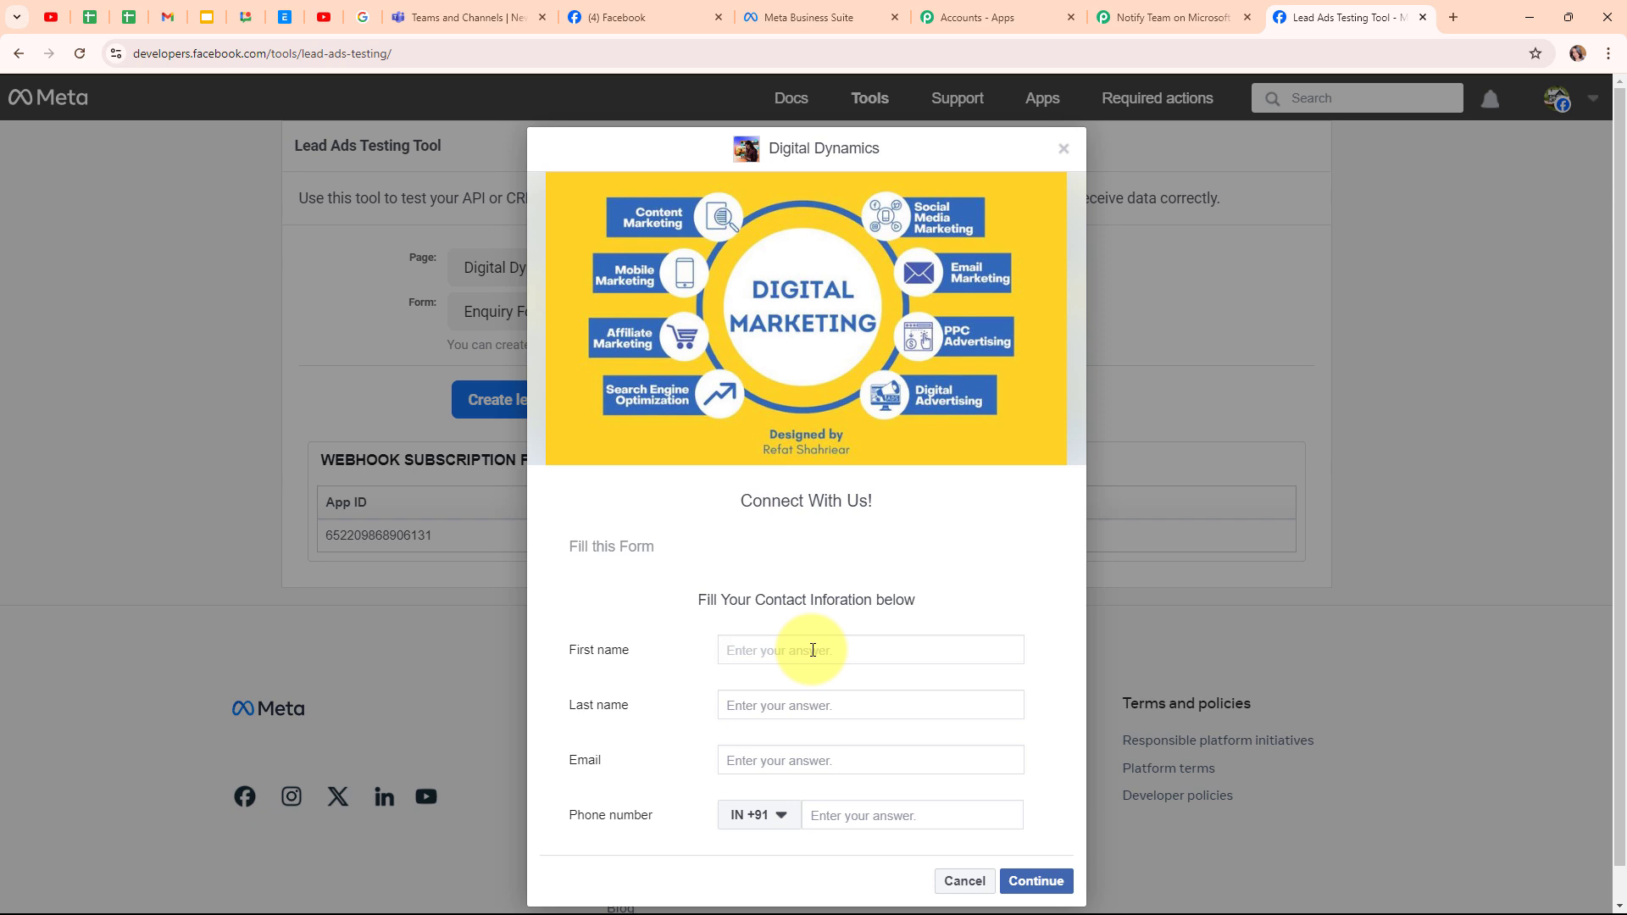
text(Dummy)
click(802, 701)
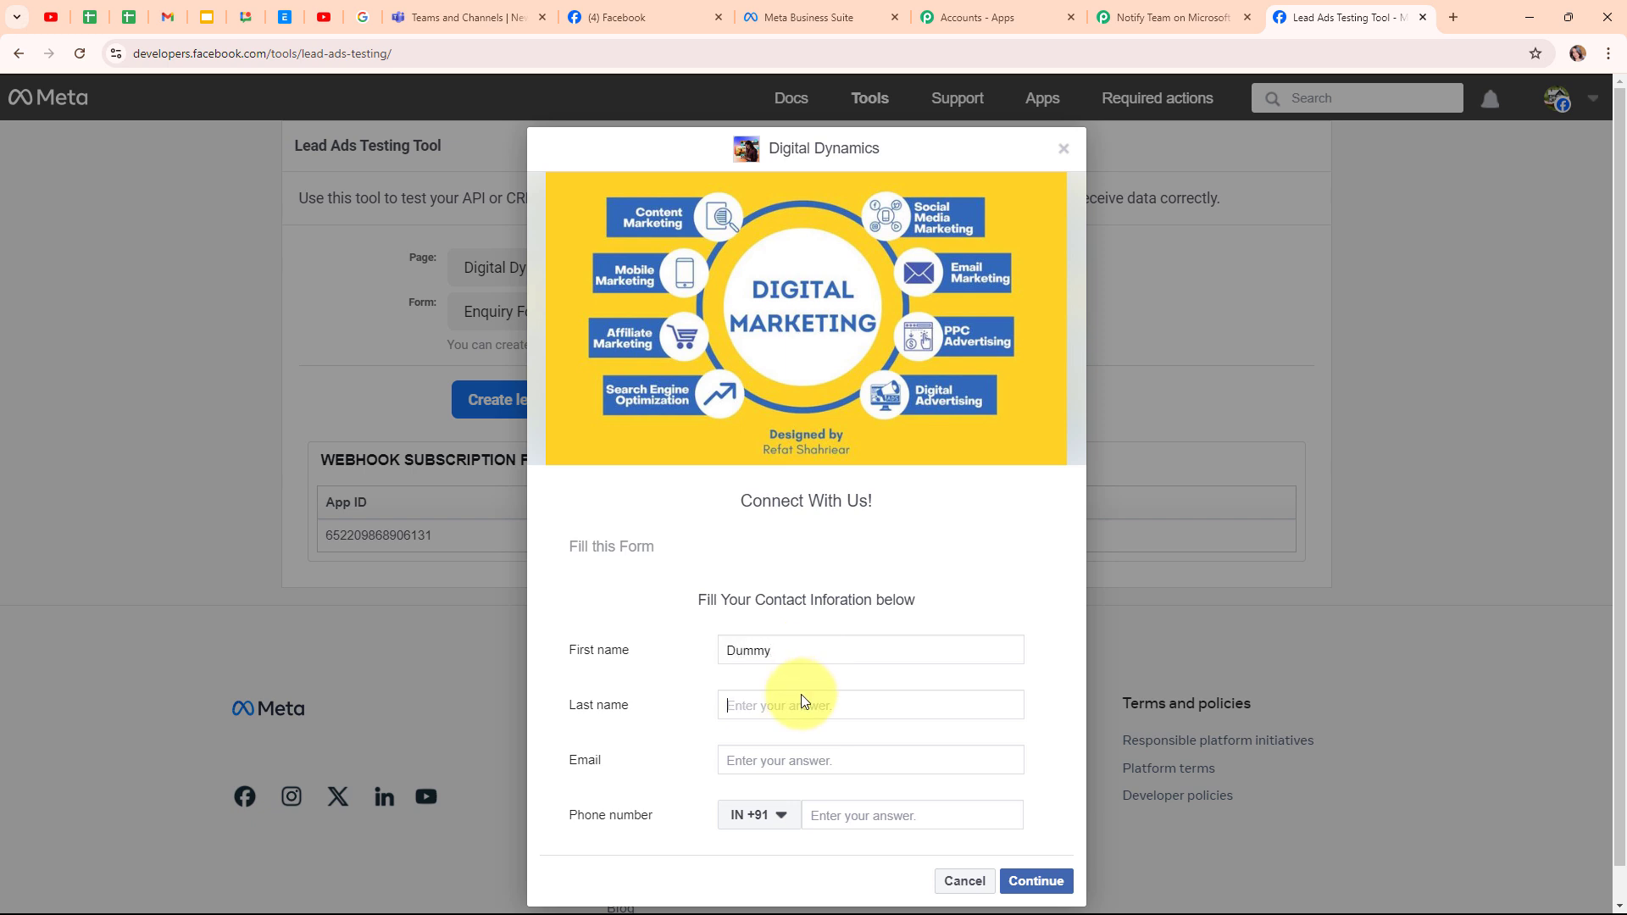
text(Lead)
click(787, 756)
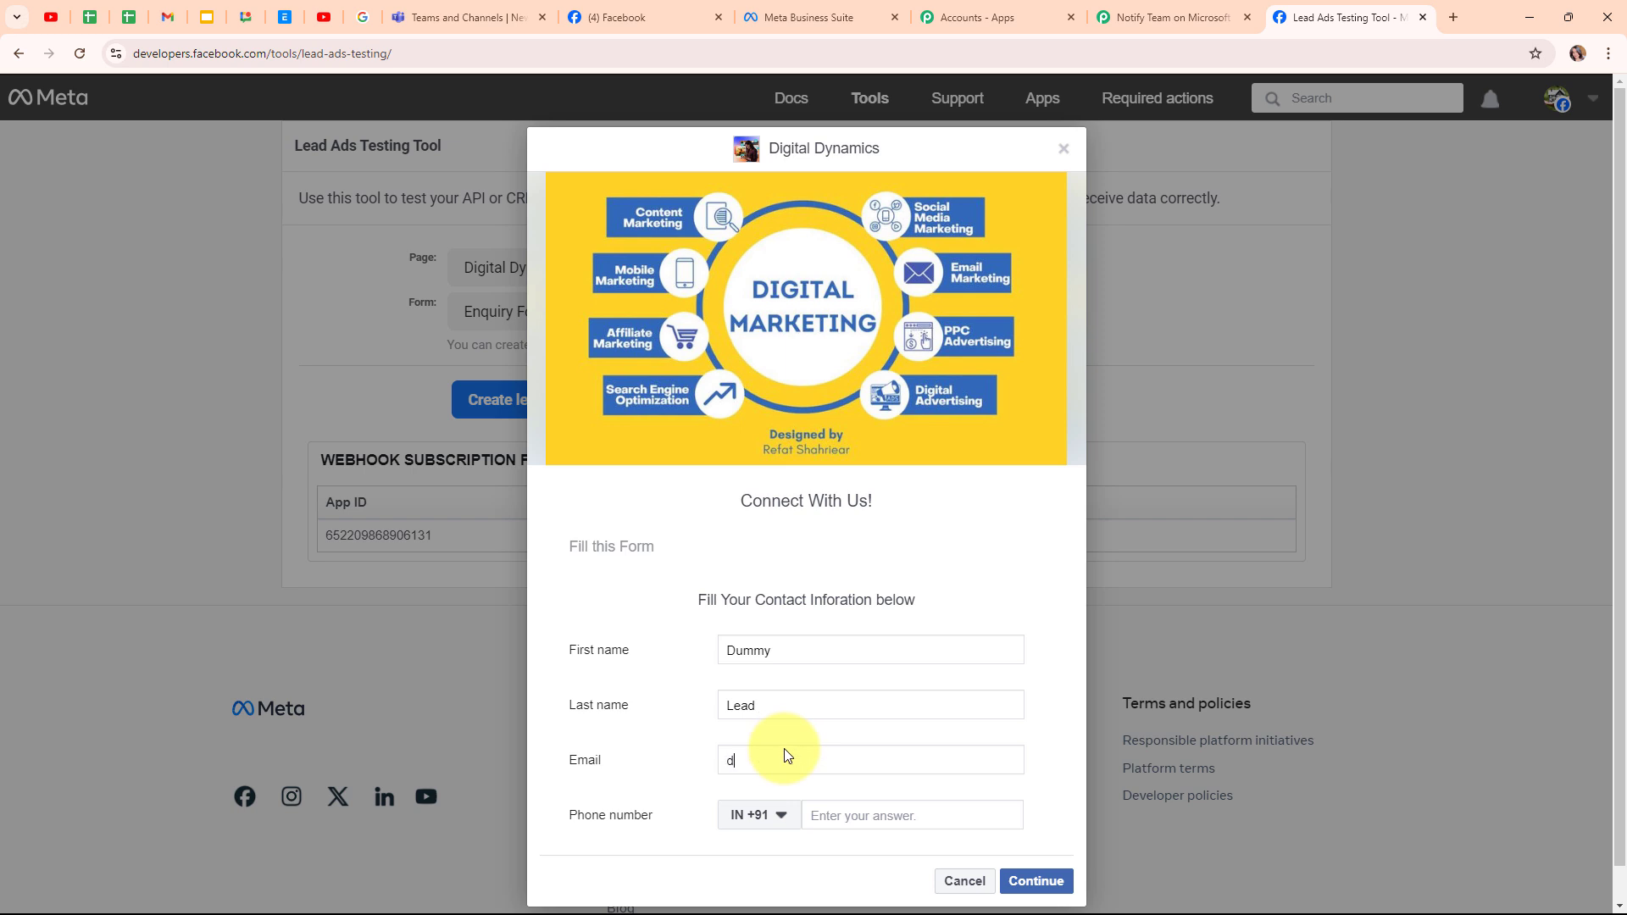
click(833, 824)
text(77777 77777)
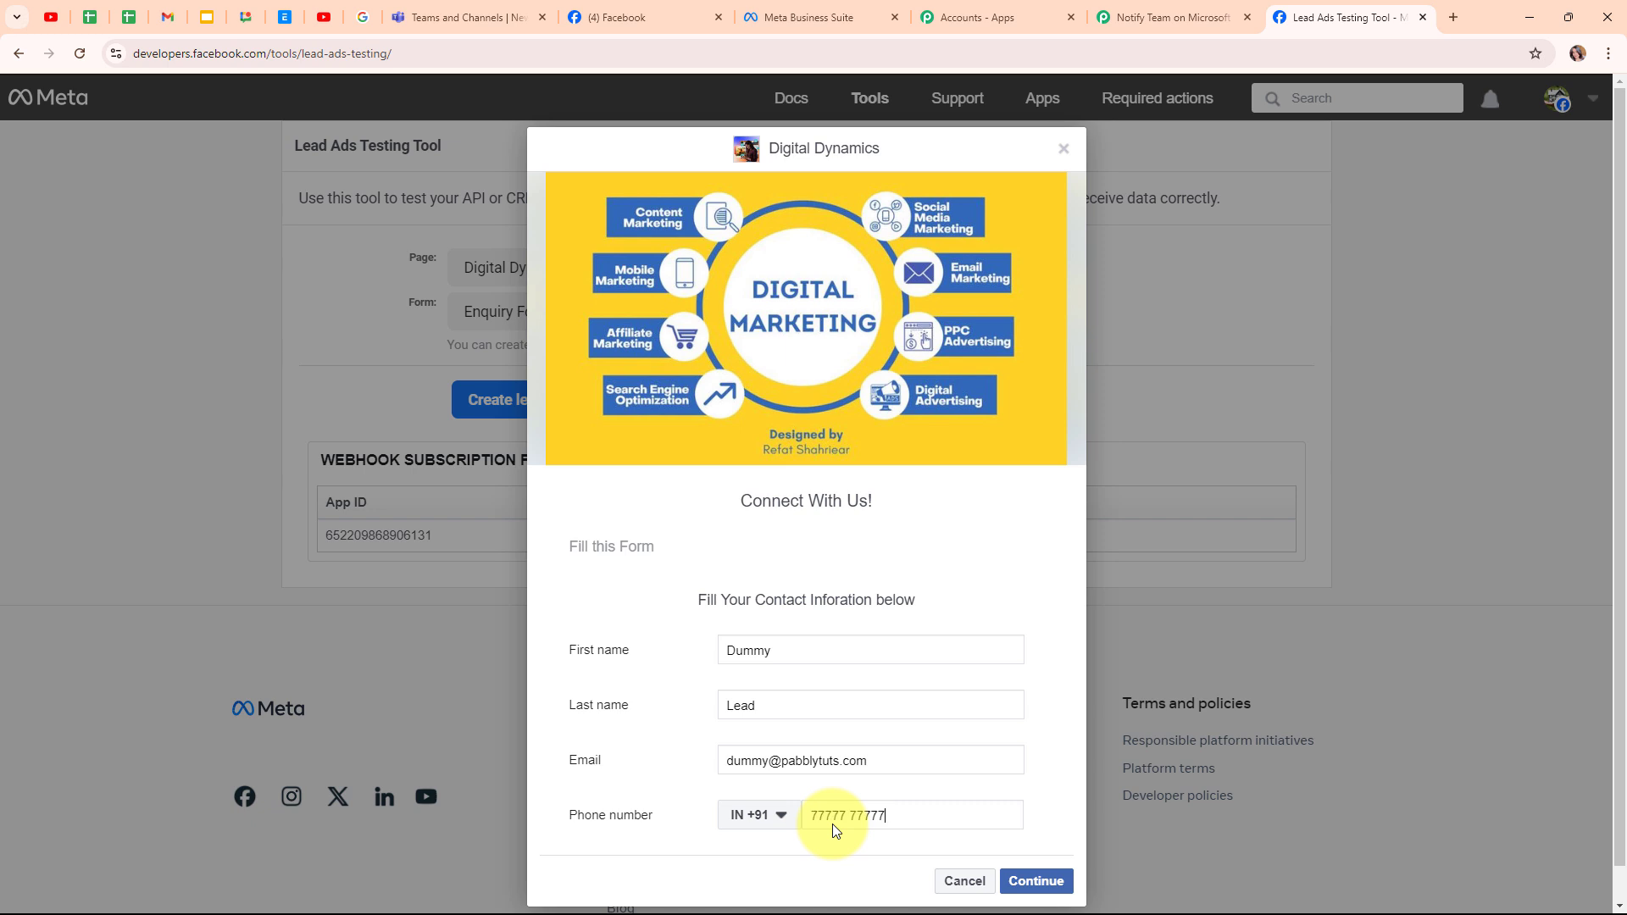
click(1035, 881)
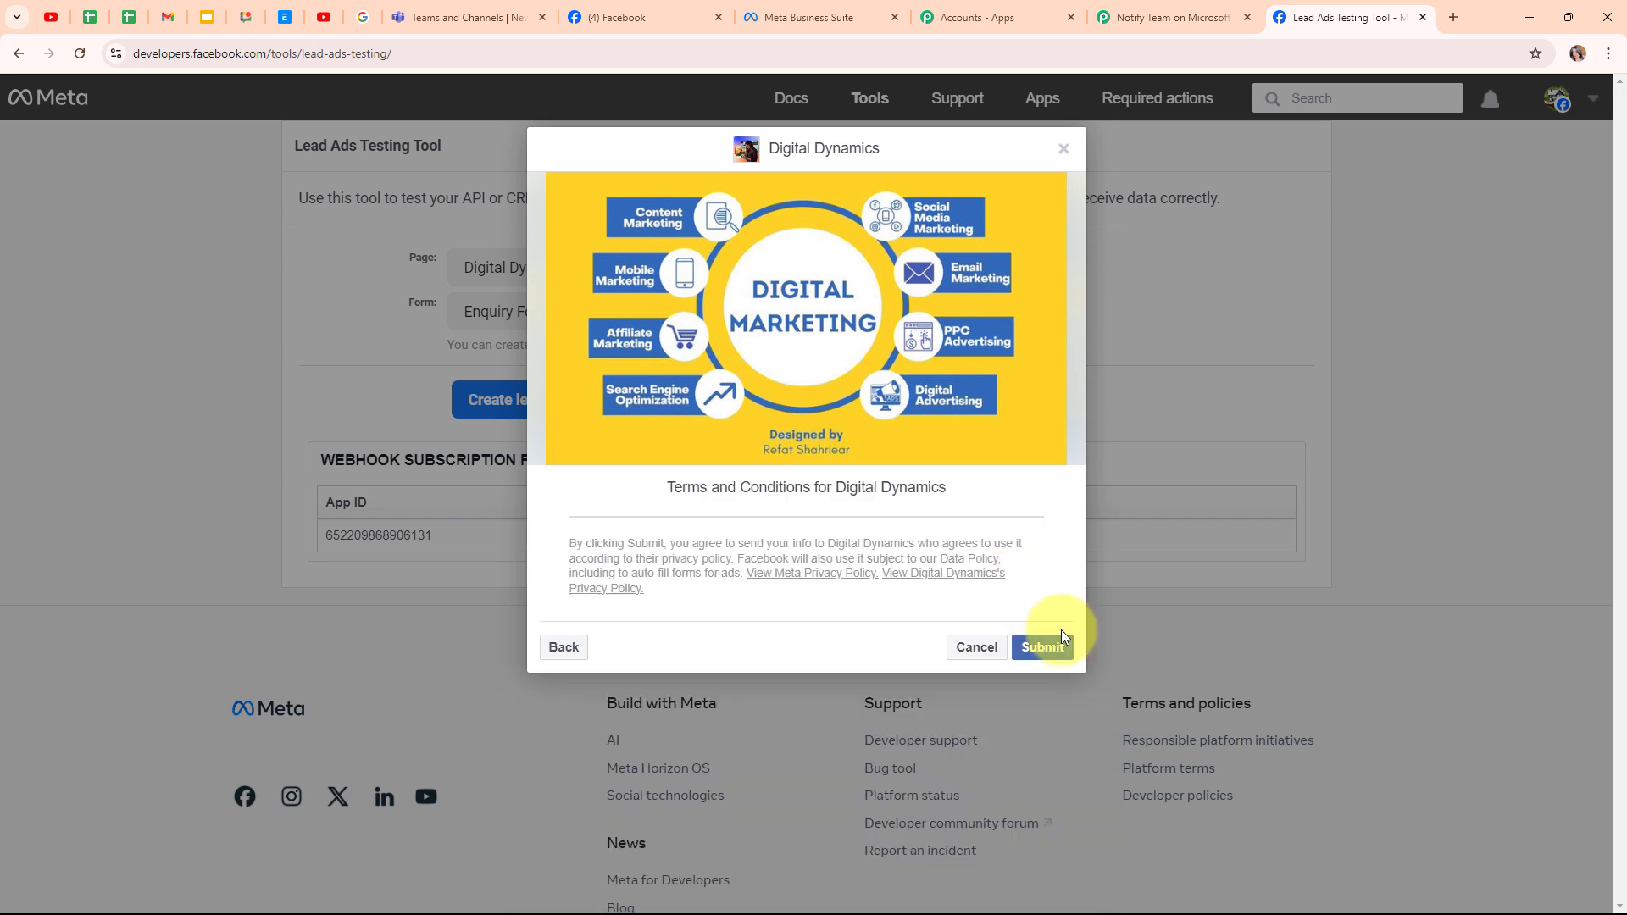
click(1043, 647)
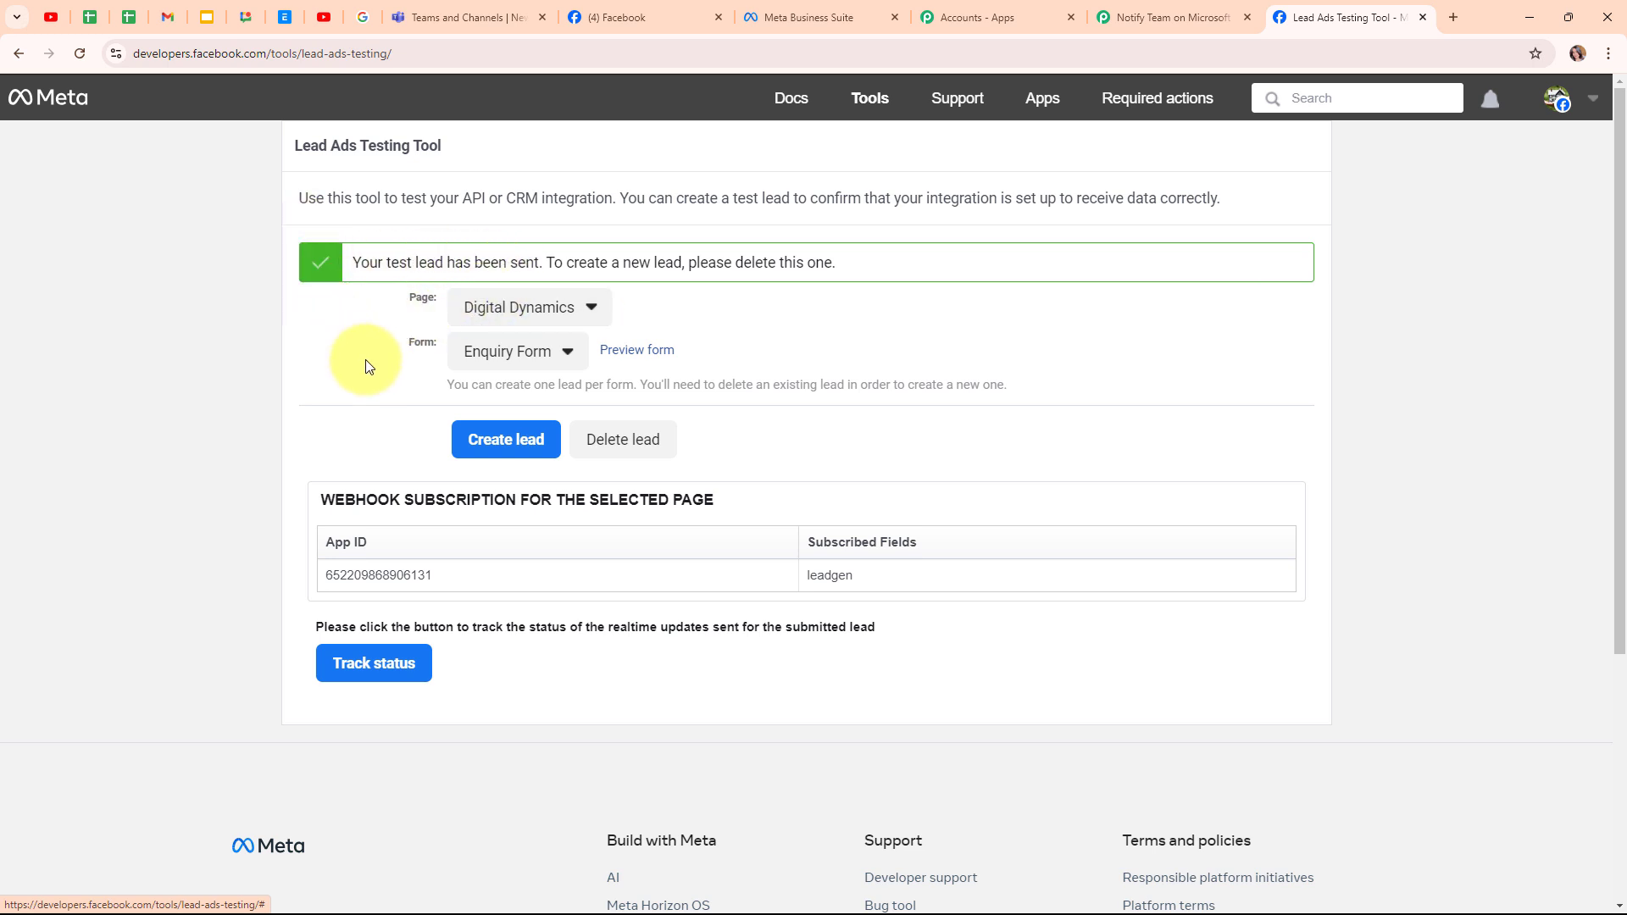
- Expand the newest Teams post, verify the dummy lead's name and phone, then return to Pabbly
click(509, 11)
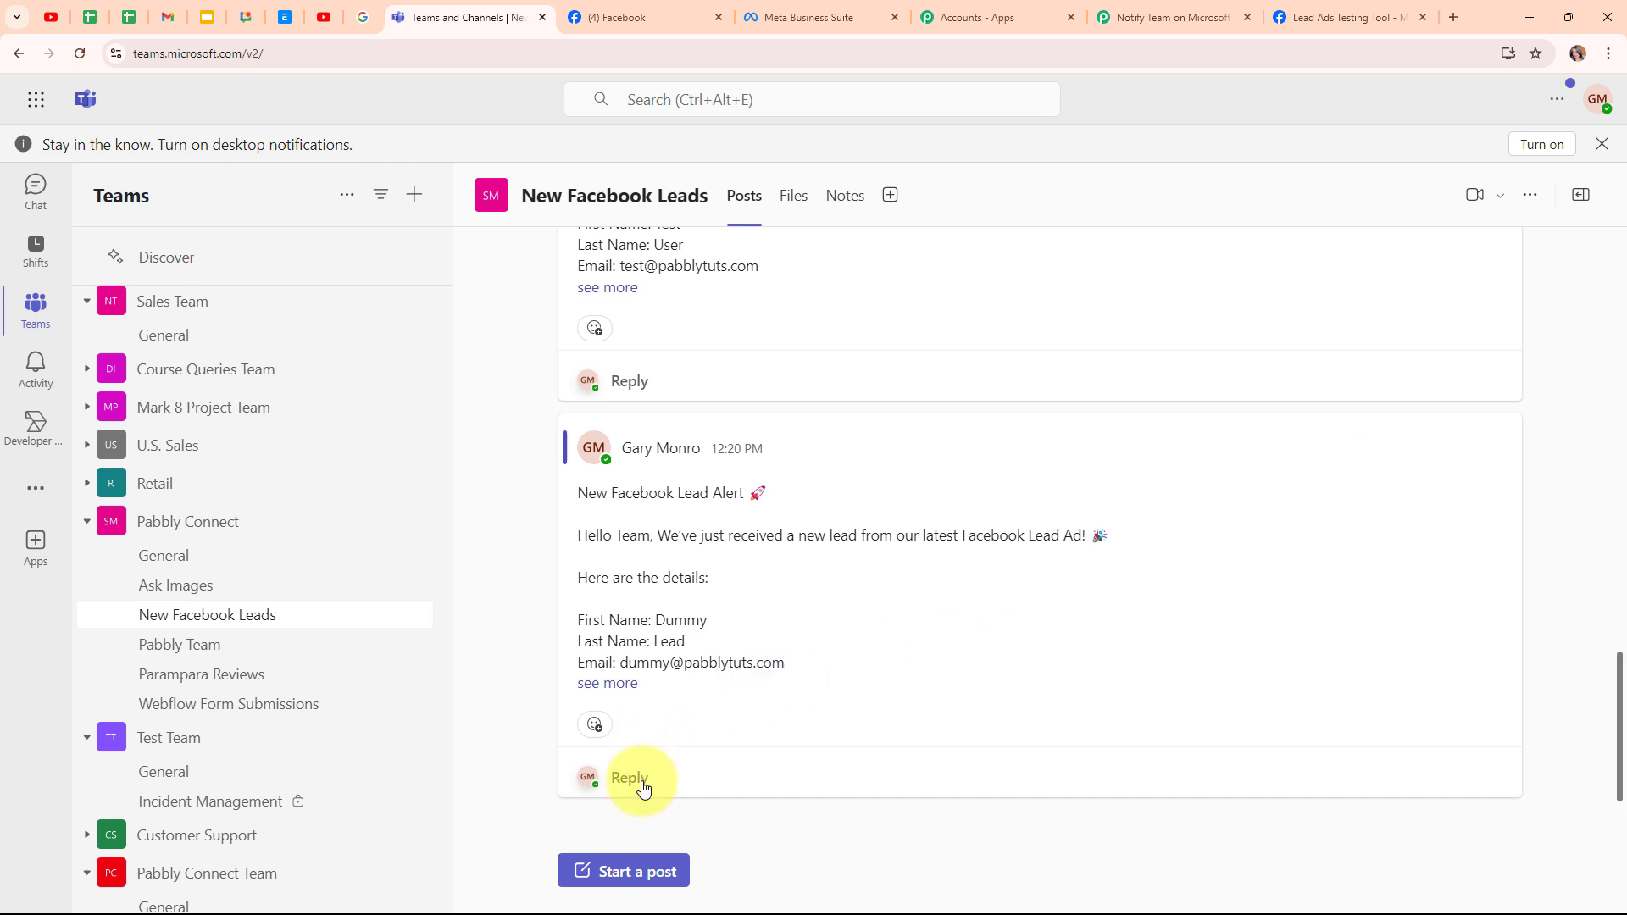
click(606, 684)
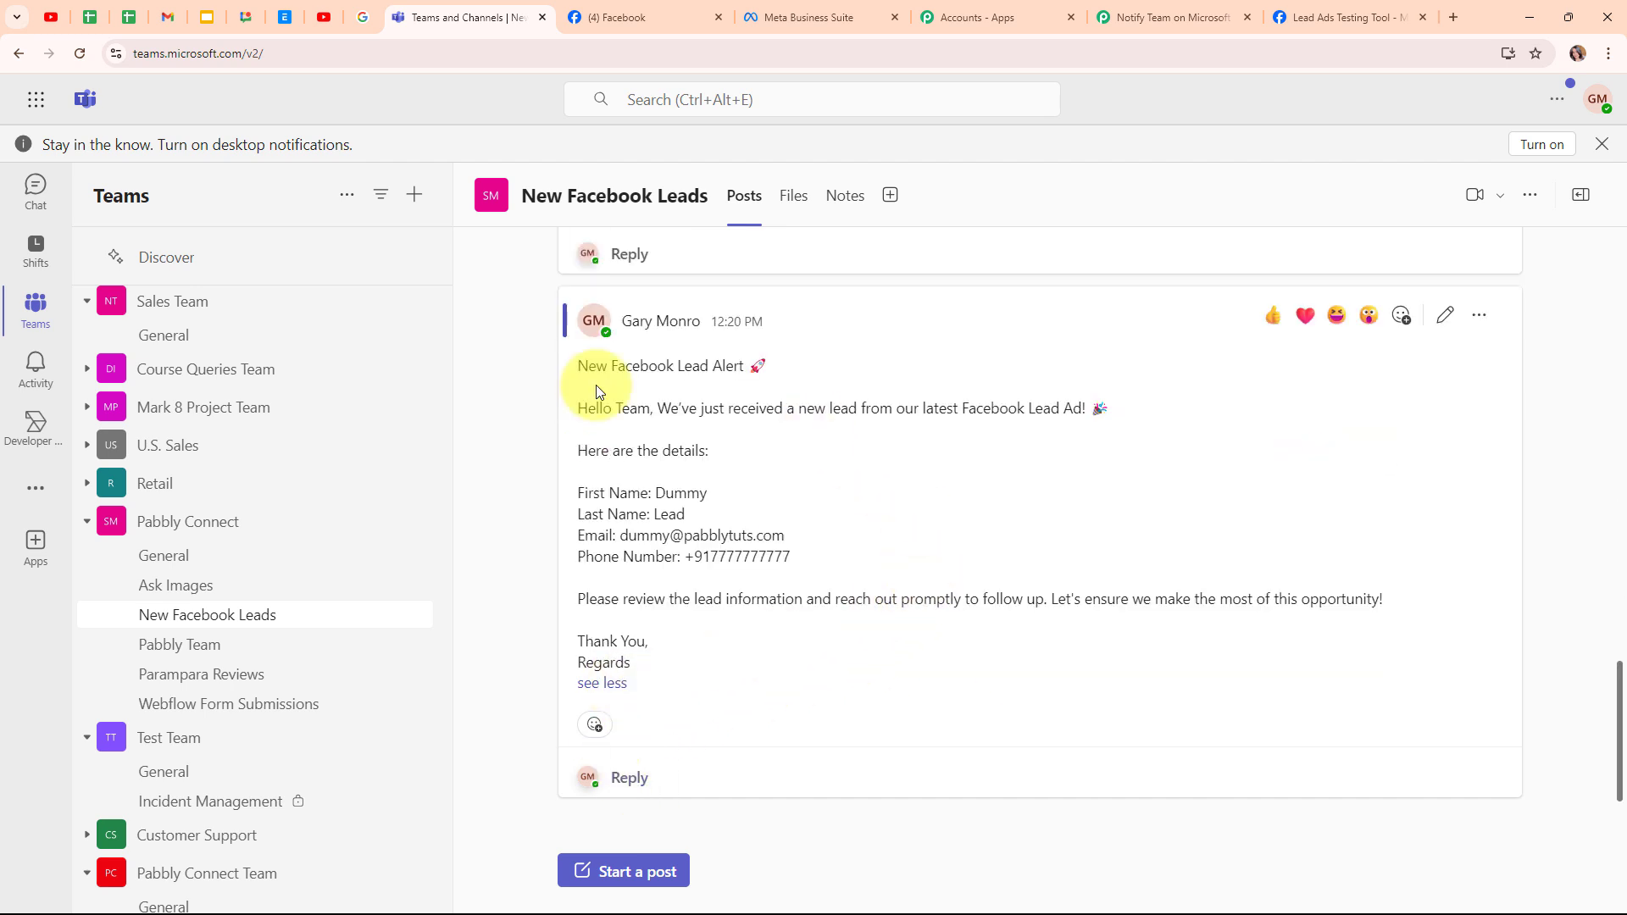
drag(656, 490, 811, 543)
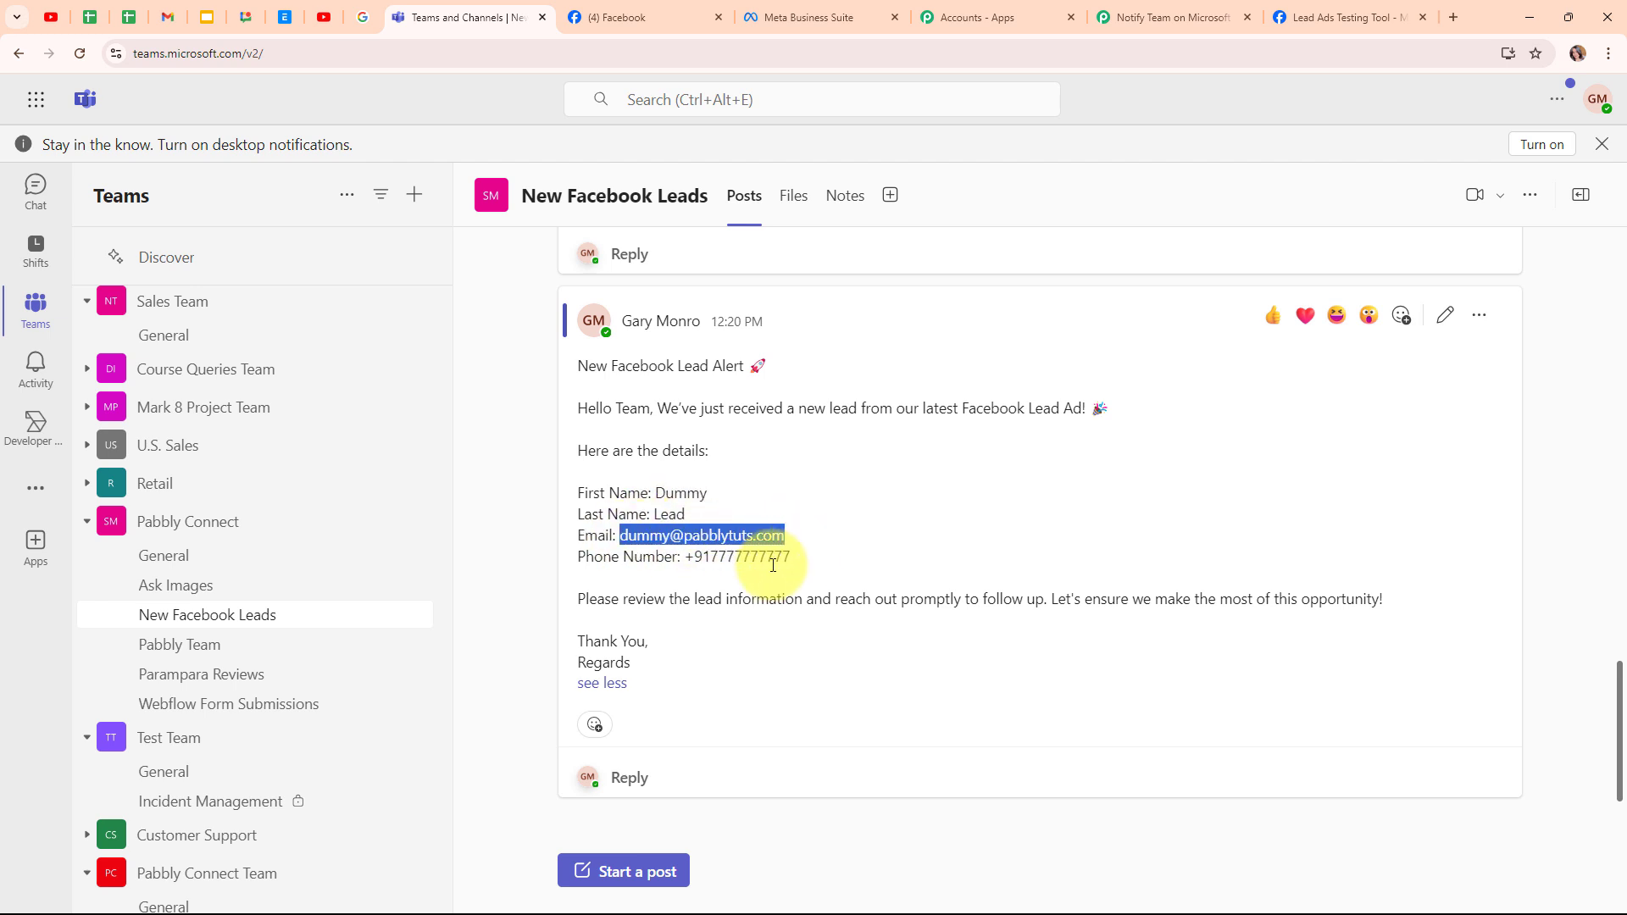
drag(684, 557, 846, 558)
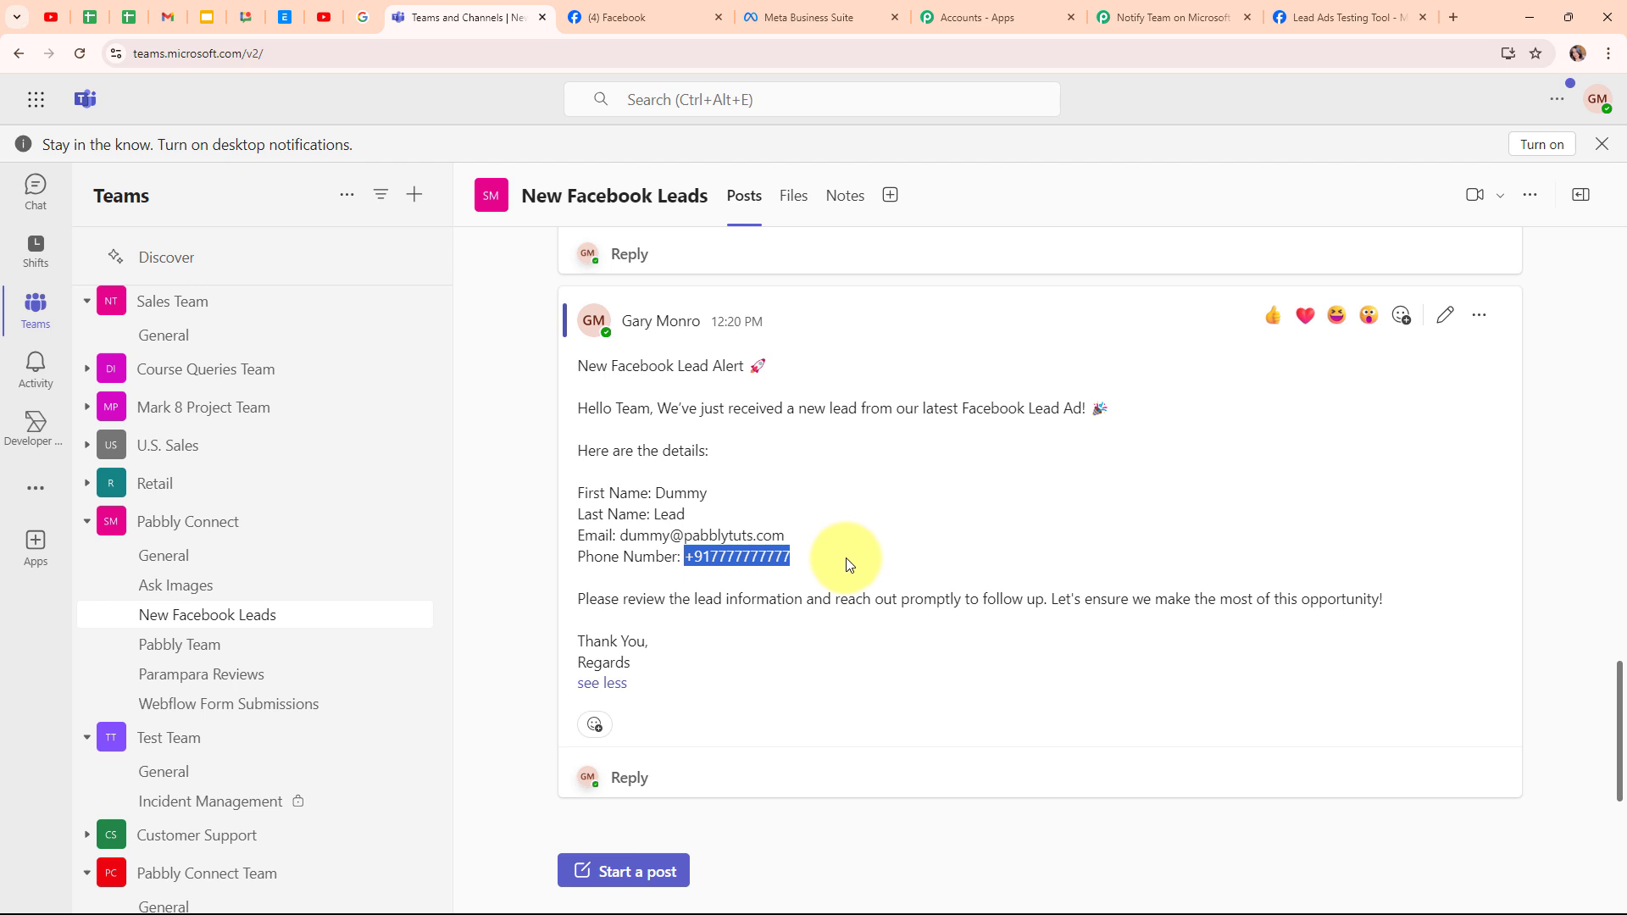
click(849, 551)
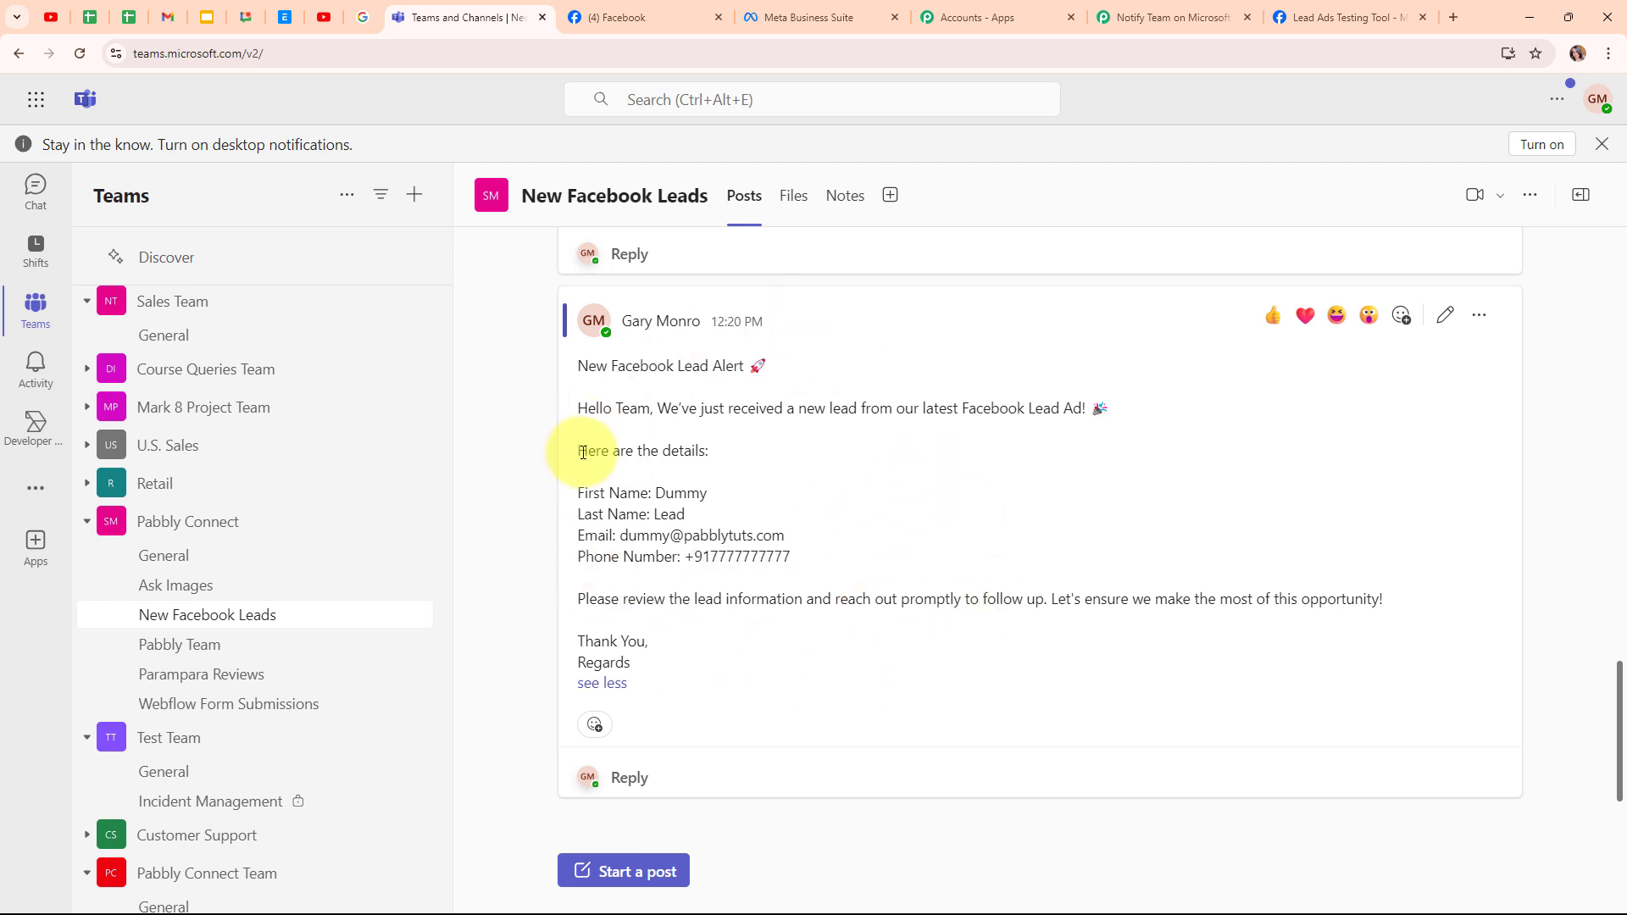
click(1182, 15)
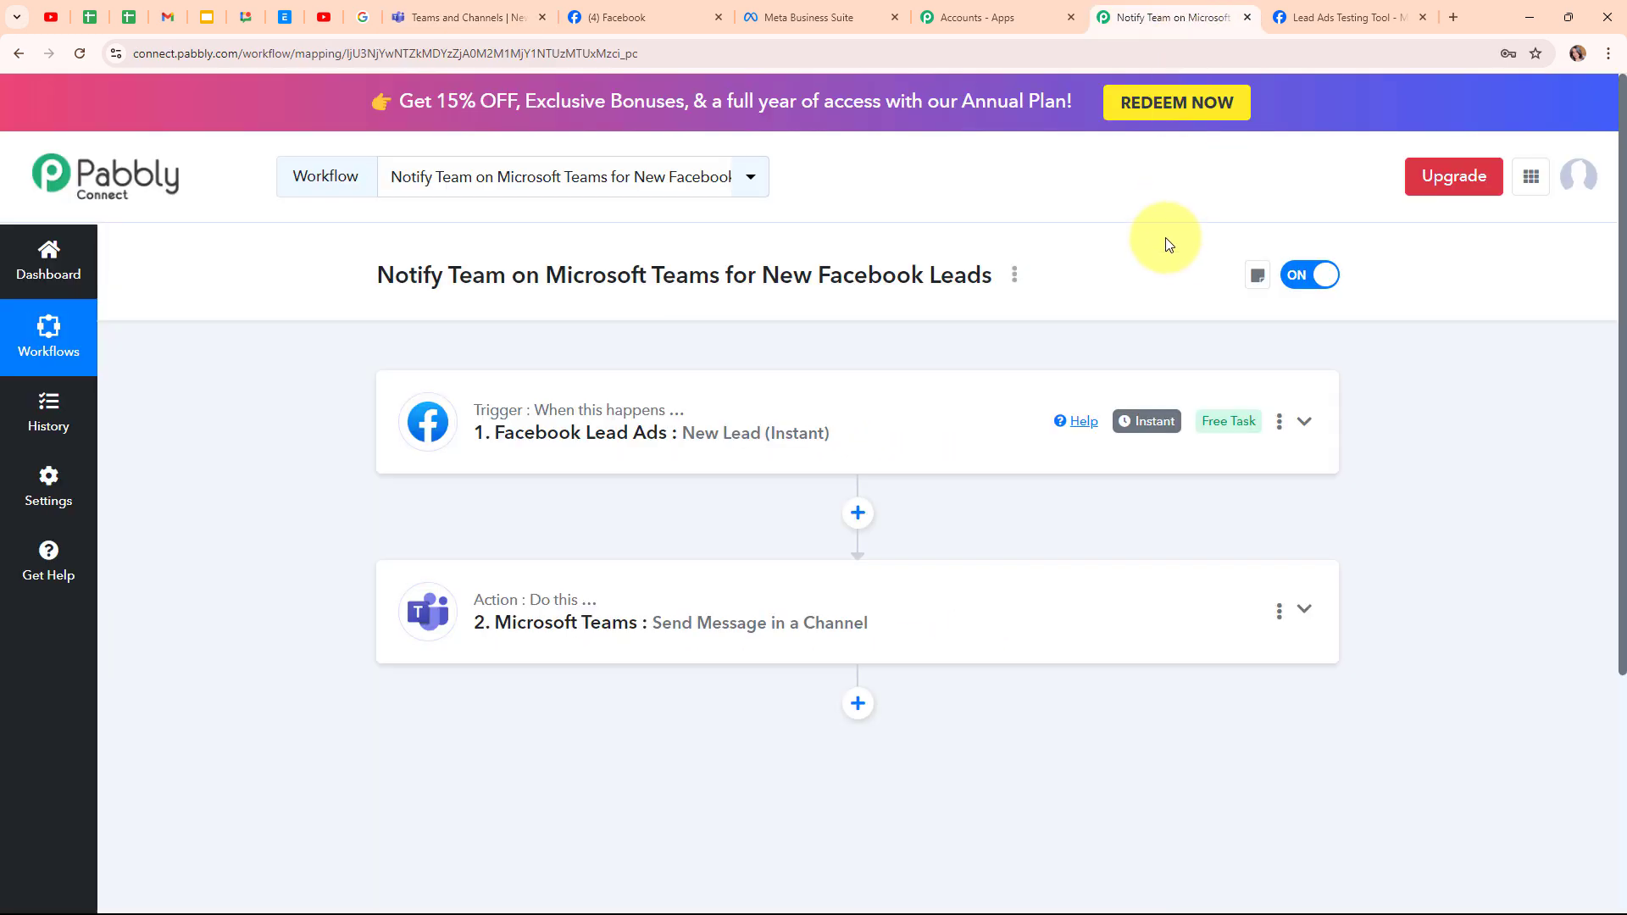